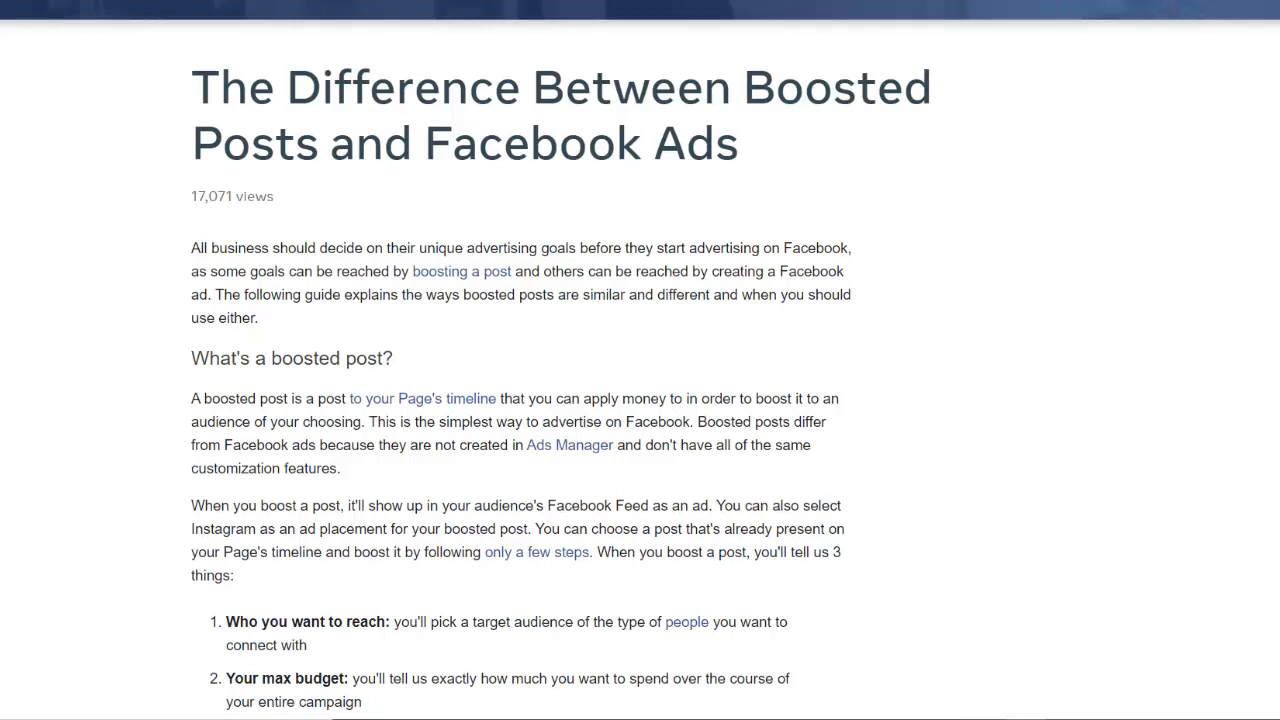
pyautogui.scroll(-1, 640, 360)
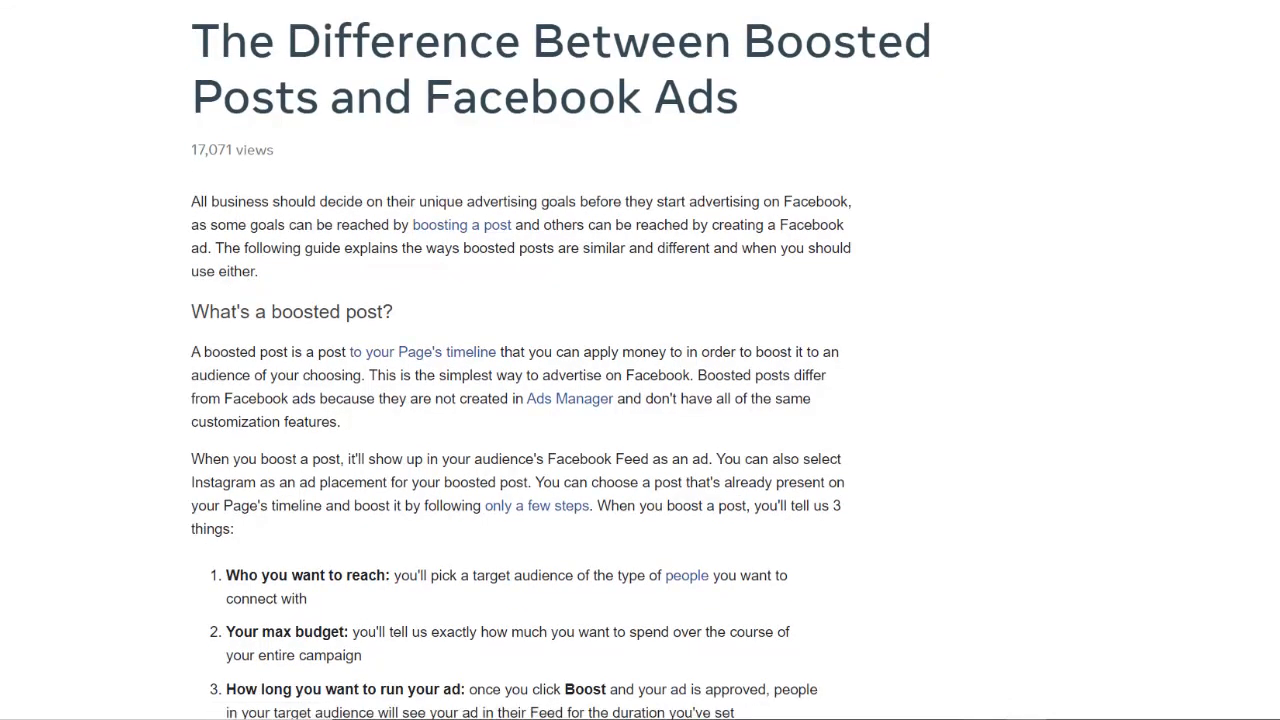
pyautogui.scroll(-1, 560, 364)
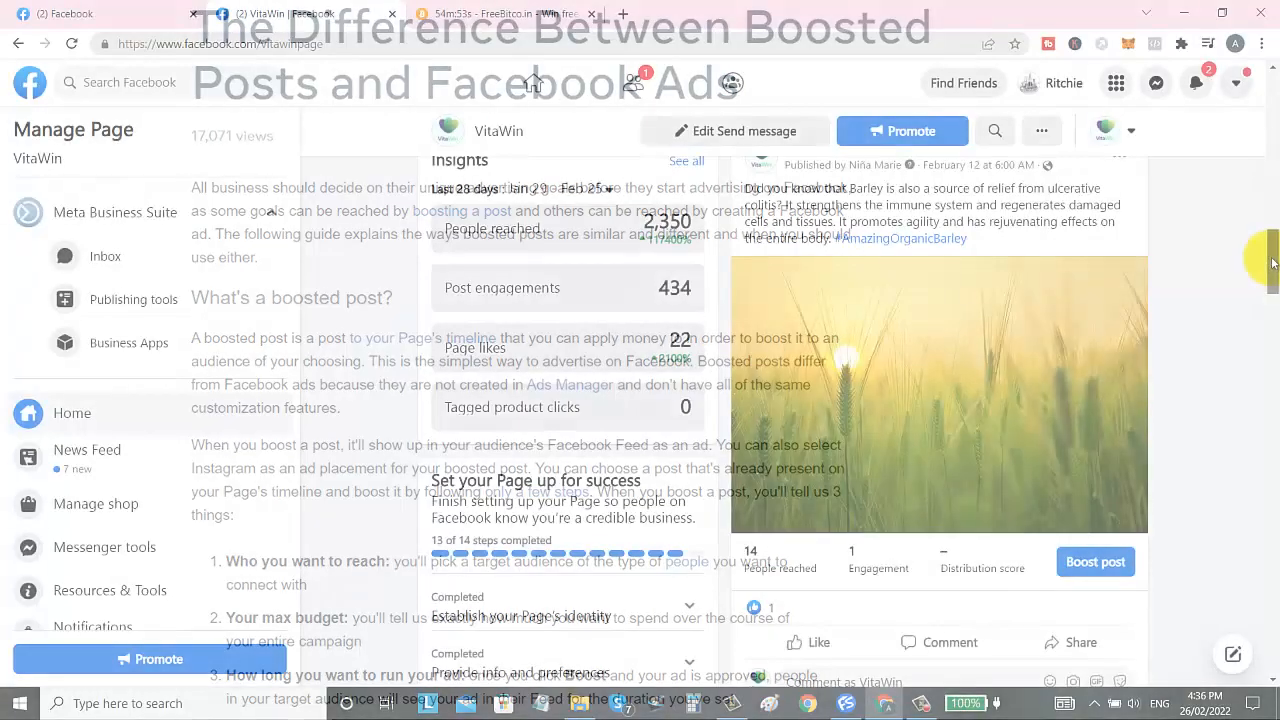
# Start boosting VitaWin's barley field post and accept Facebook's non-discrimination advertising policy.
pyautogui.moveTo(1260, 263)
pyautogui.mouseDown()
pyautogui.moveTo(1266, 205)
pyautogui.moveTo(1276, 280)
pyautogui.mouseUp()
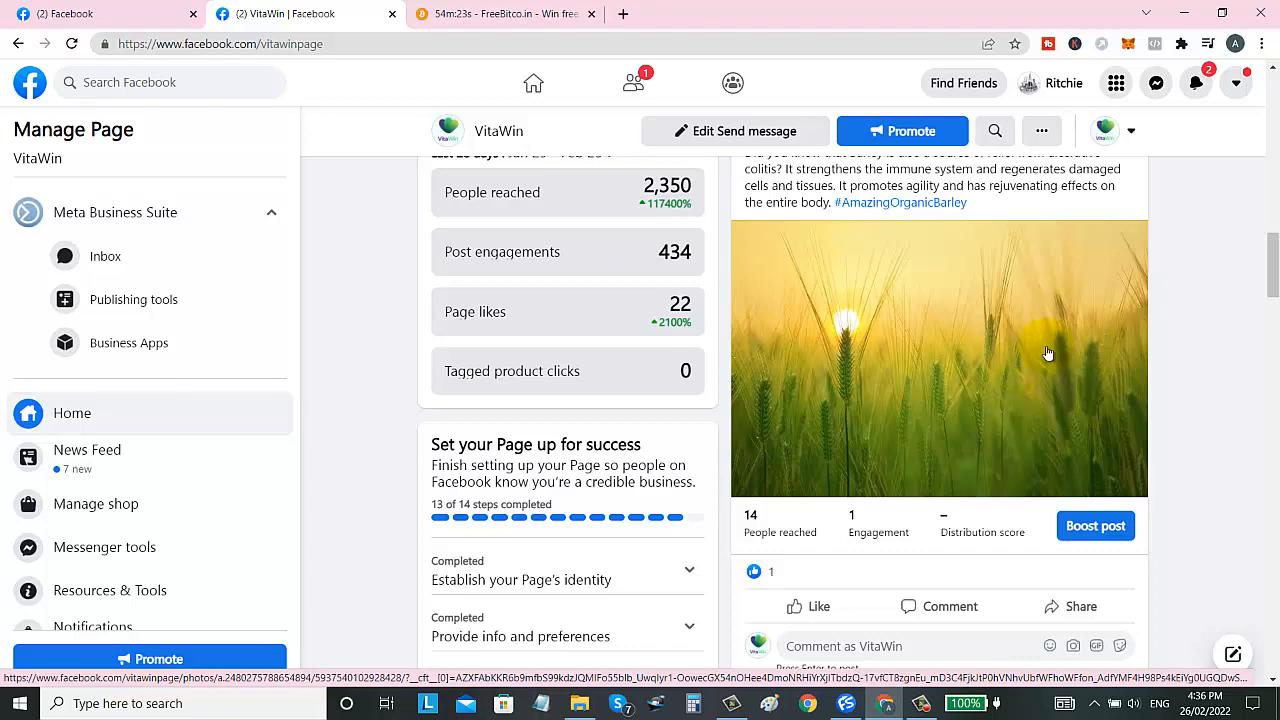
pyautogui.moveTo(1266, 263); pyautogui.dragTo(1268, 297)
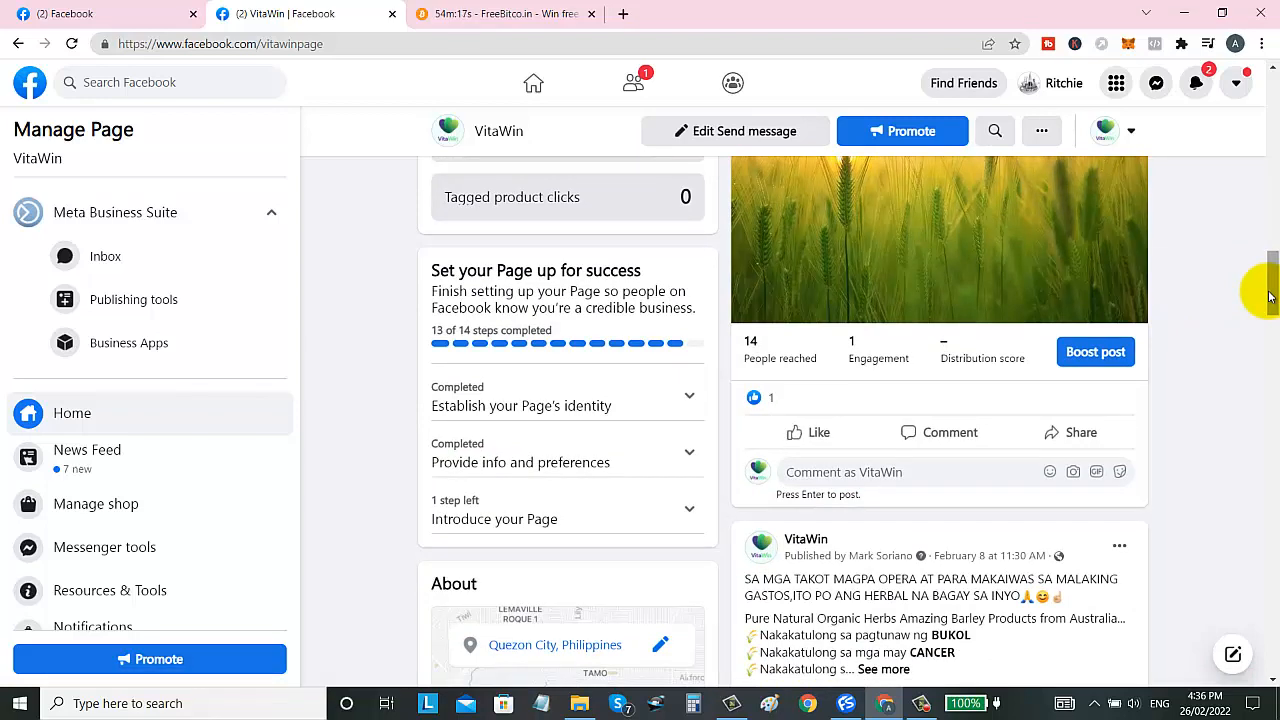
pyautogui.moveTo(1268, 297); pyautogui.dragTo(1267, 275)
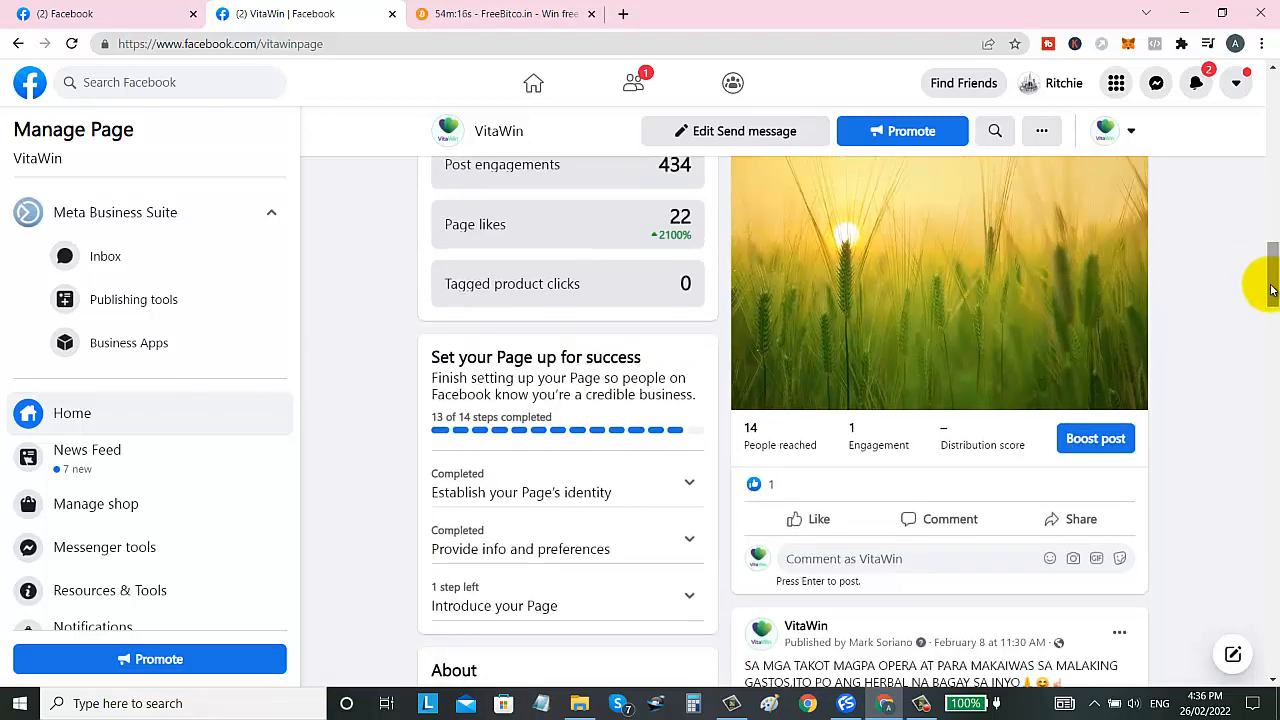
pyautogui.click(1095, 440)
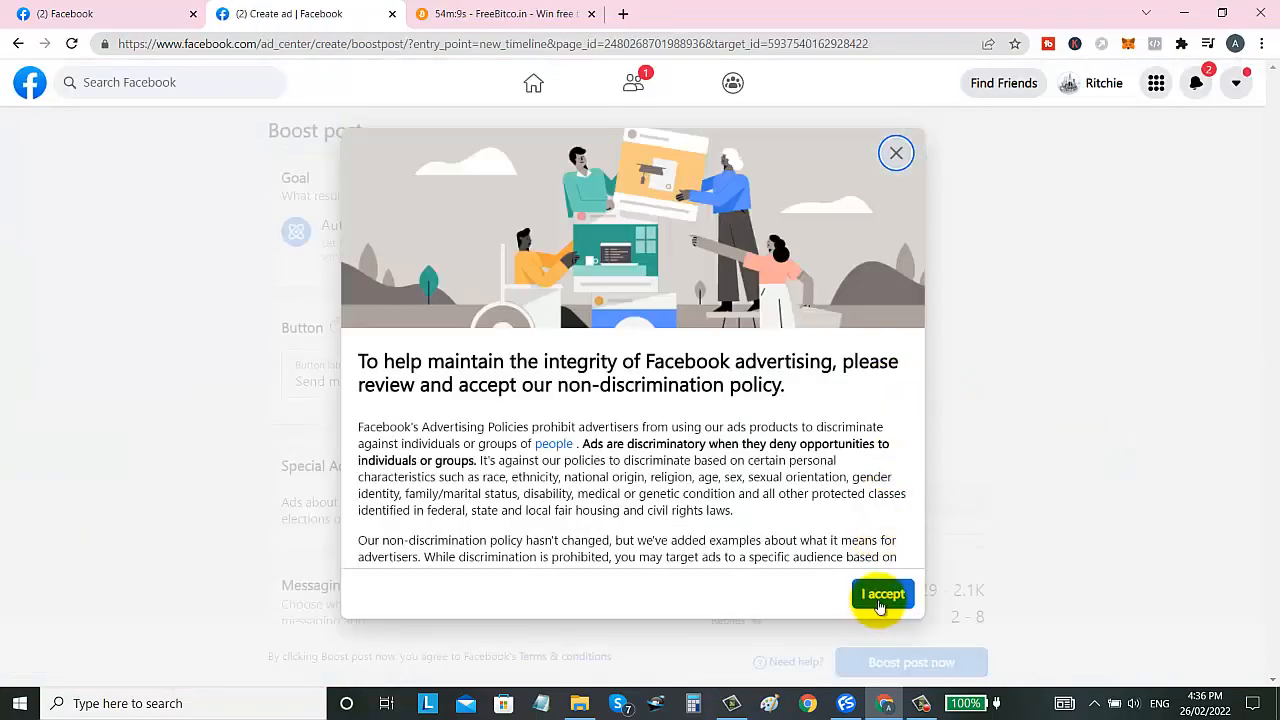
pyautogui.click(880, 606)
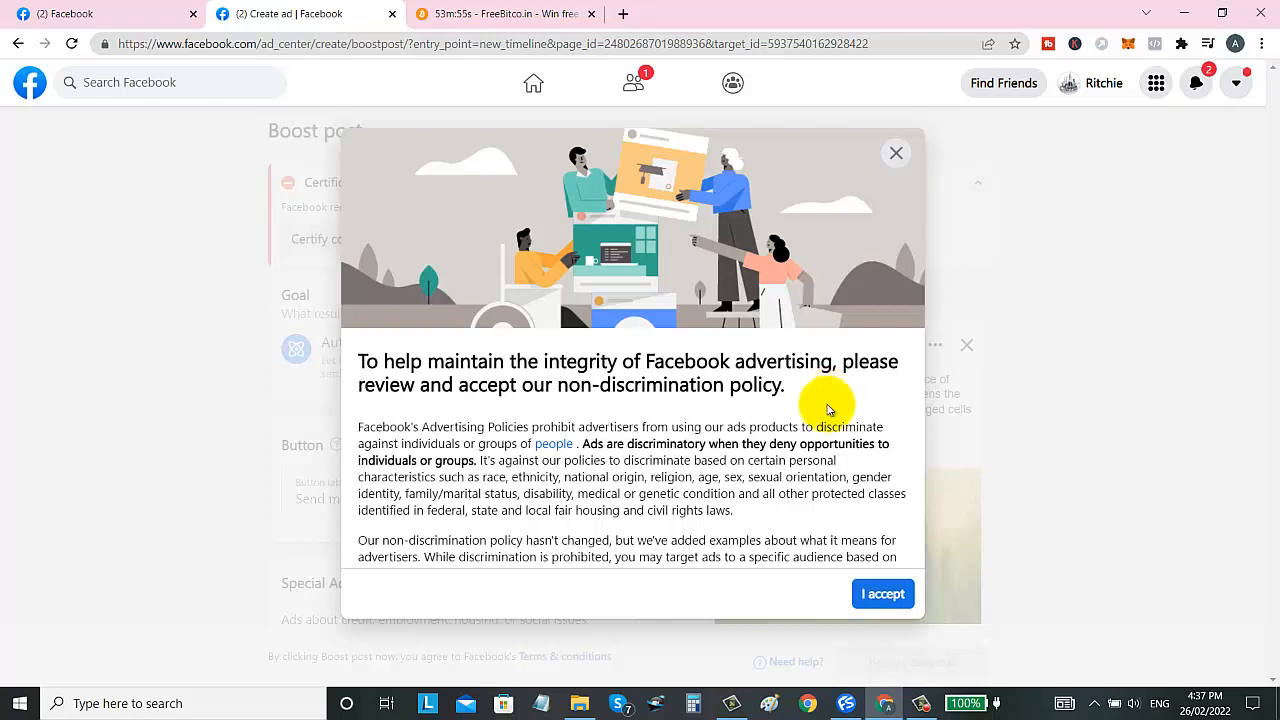
pyautogui.click(874, 595)
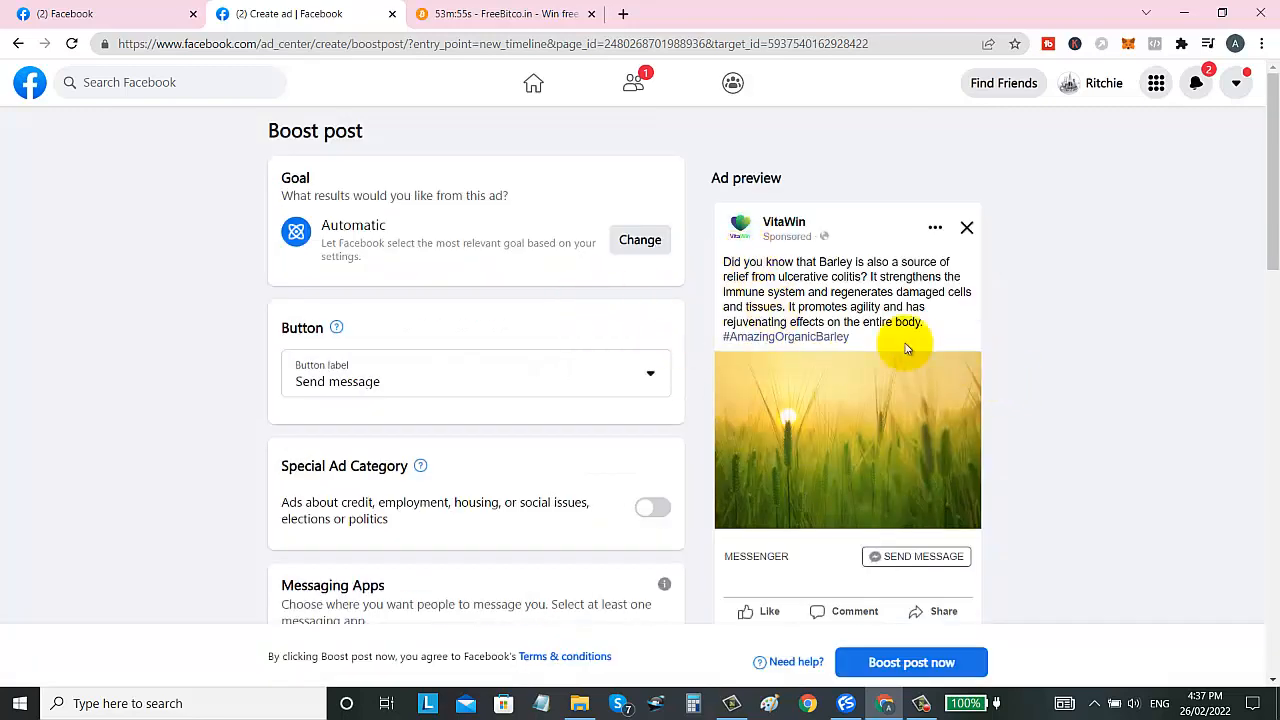
# Set the boosted post's button label to Learn more.
pyautogui.scroll(-1, 762, 368)
pyautogui.scroll(-1, 762, 368)
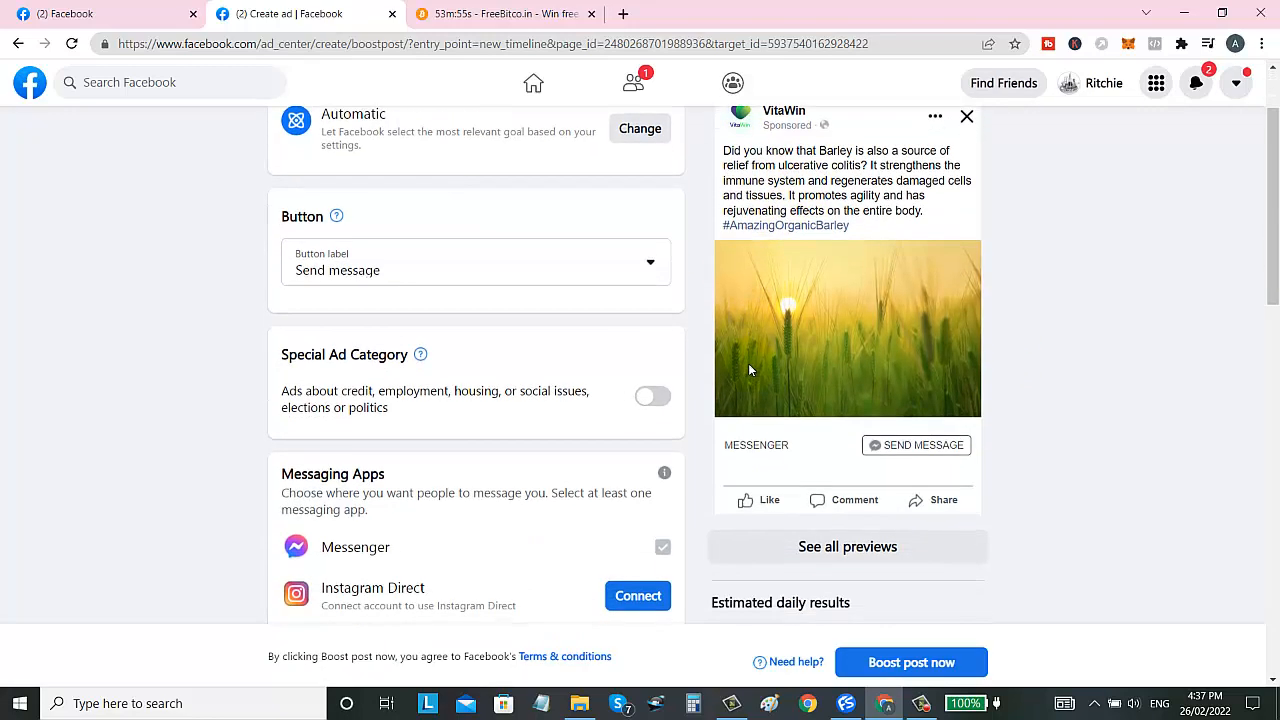
pyautogui.click(645, 270)
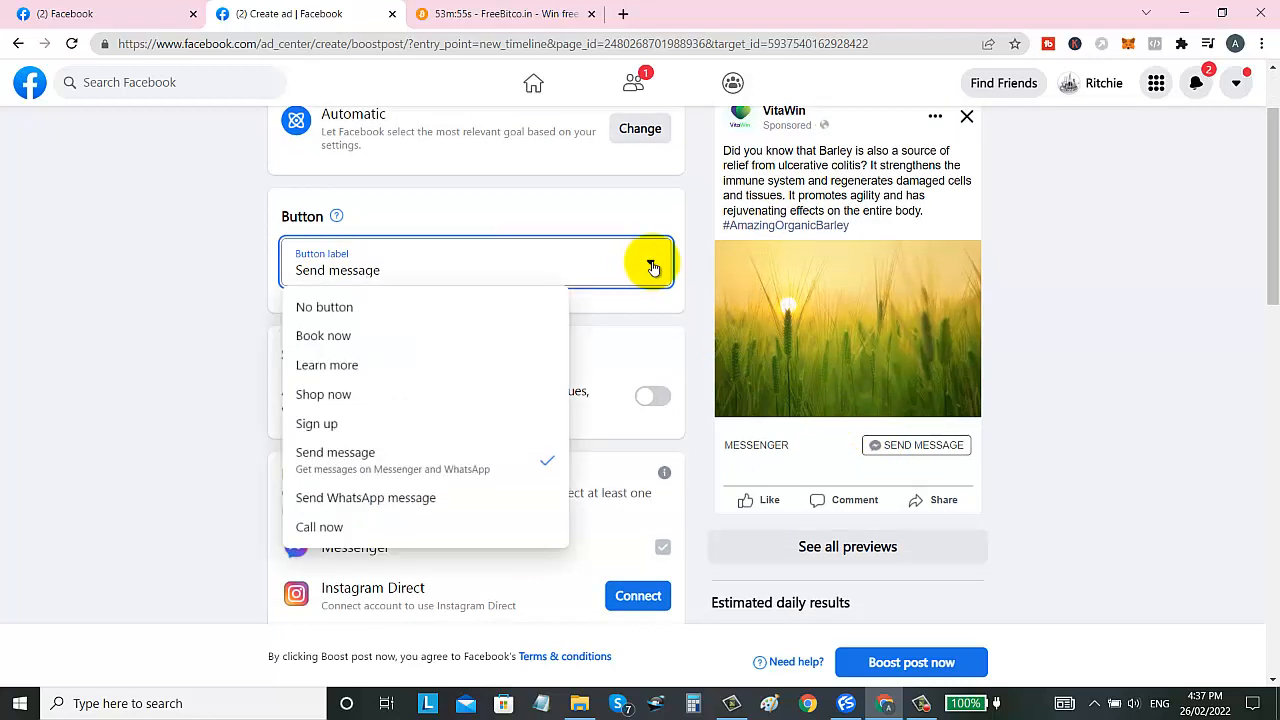
pyautogui.click(368, 373)
pyautogui.click(377, 360)
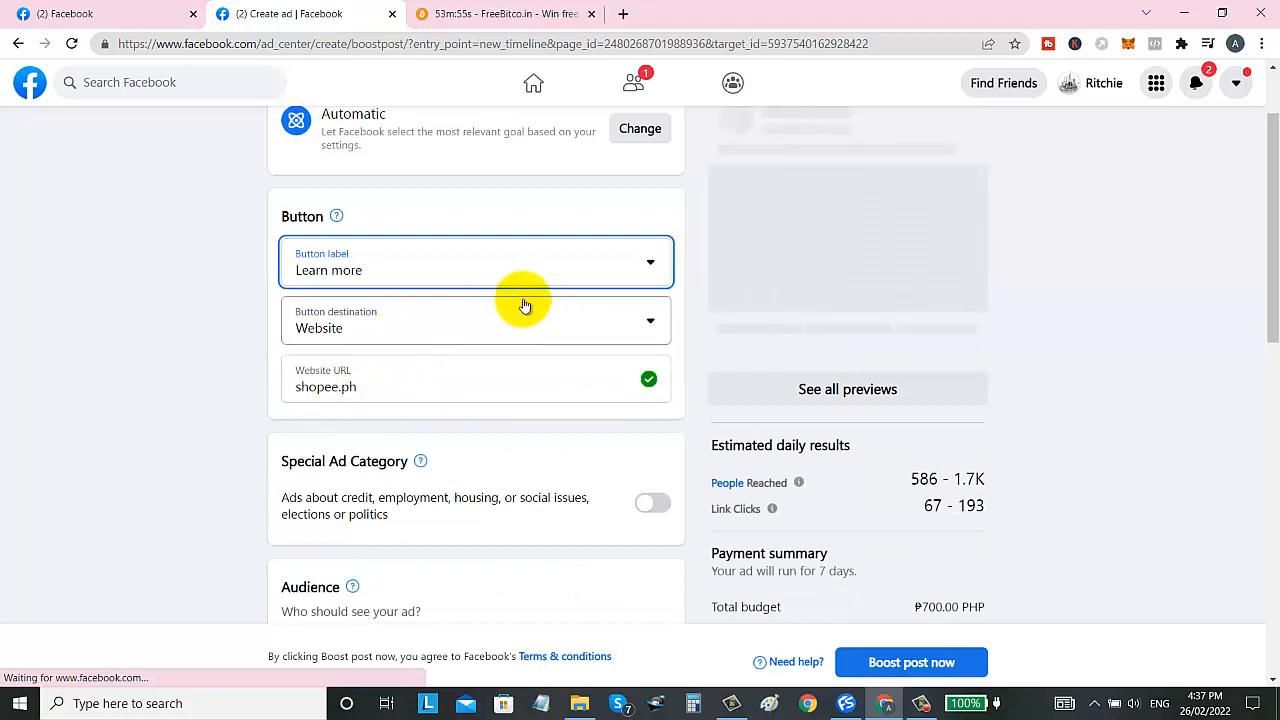
# Set the boosted post's button label to Call now.
pyautogui.click(651, 264)
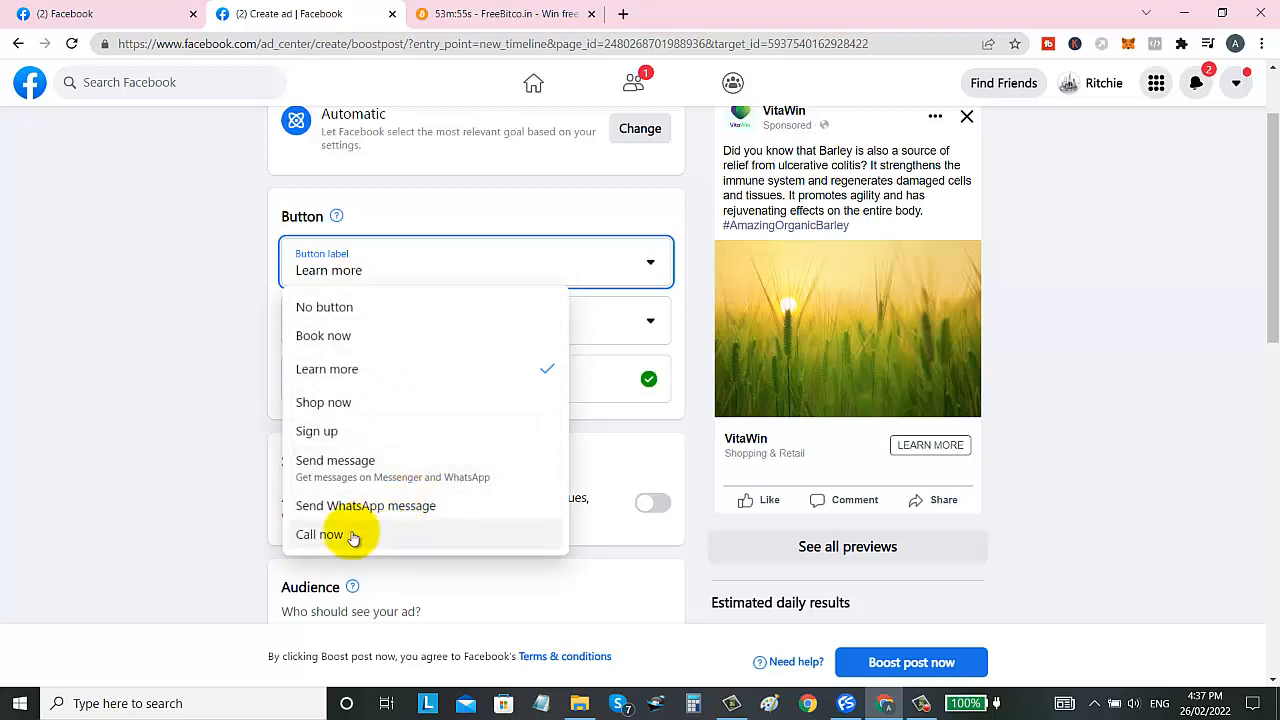
pyautogui.click(320, 535)
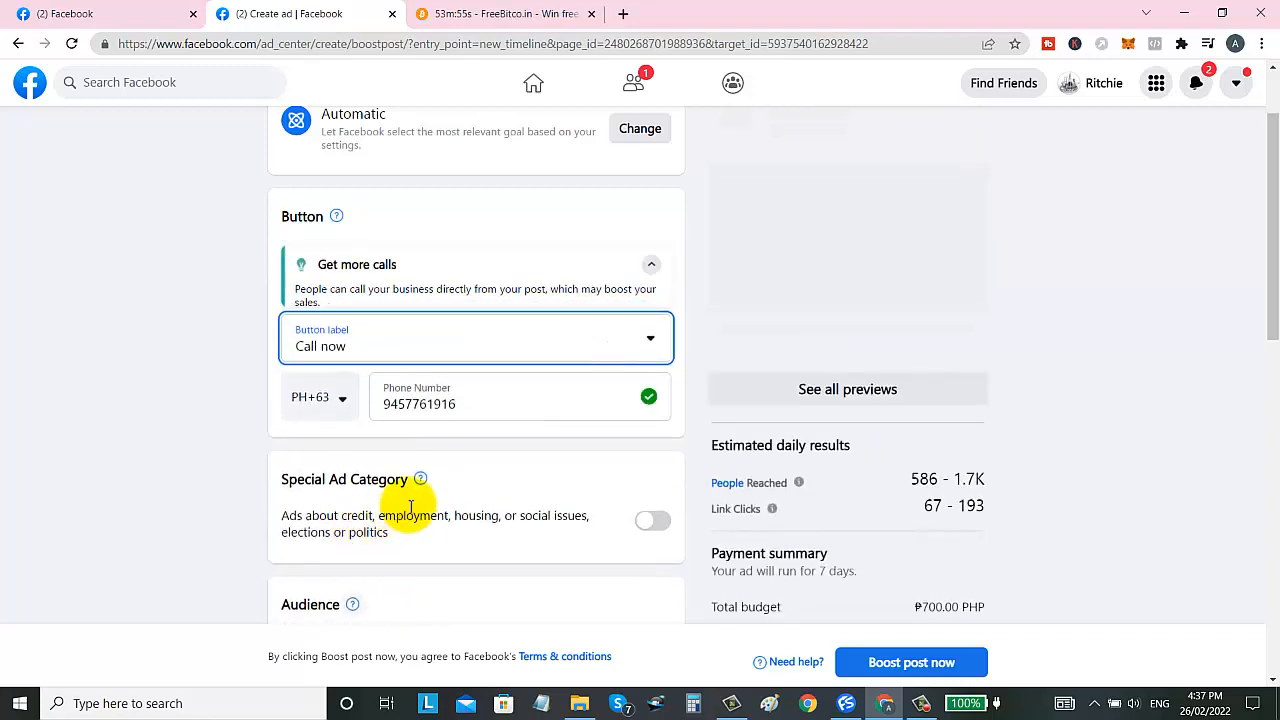
# Examine the boost's audience, duration, total budget, estimated daily results, placements and payment method settings.
pyautogui.scroll(1, 1100, 300)
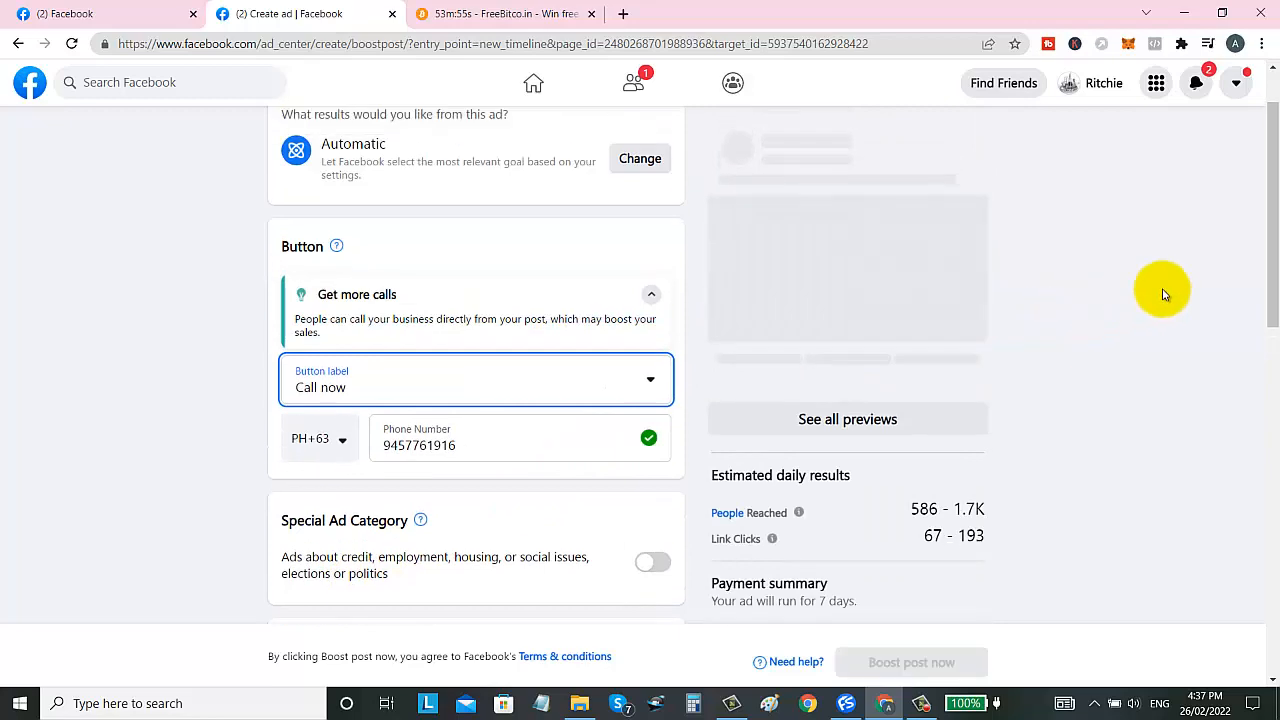
pyautogui.moveTo(1274, 237); pyautogui.dragTo(1274, 378)
pyautogui.scroll(-1, 1266, 372)
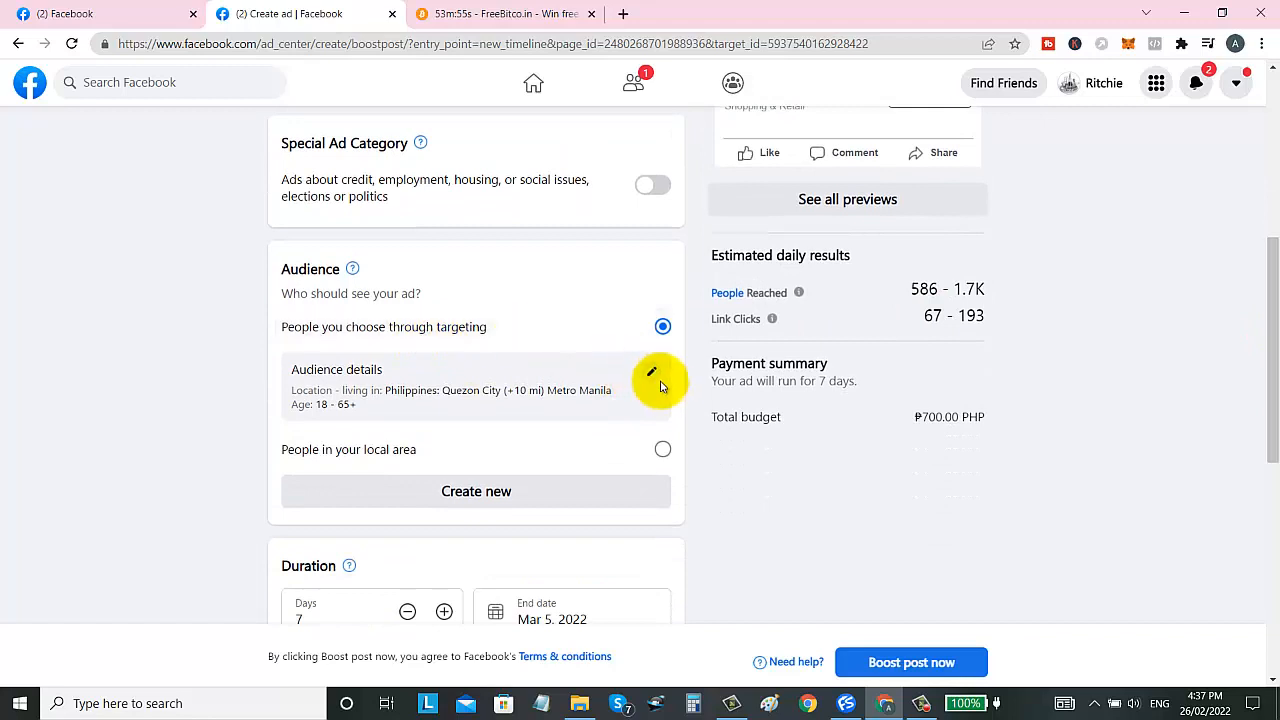
pyautogui.scroll(-2, 458, 538)
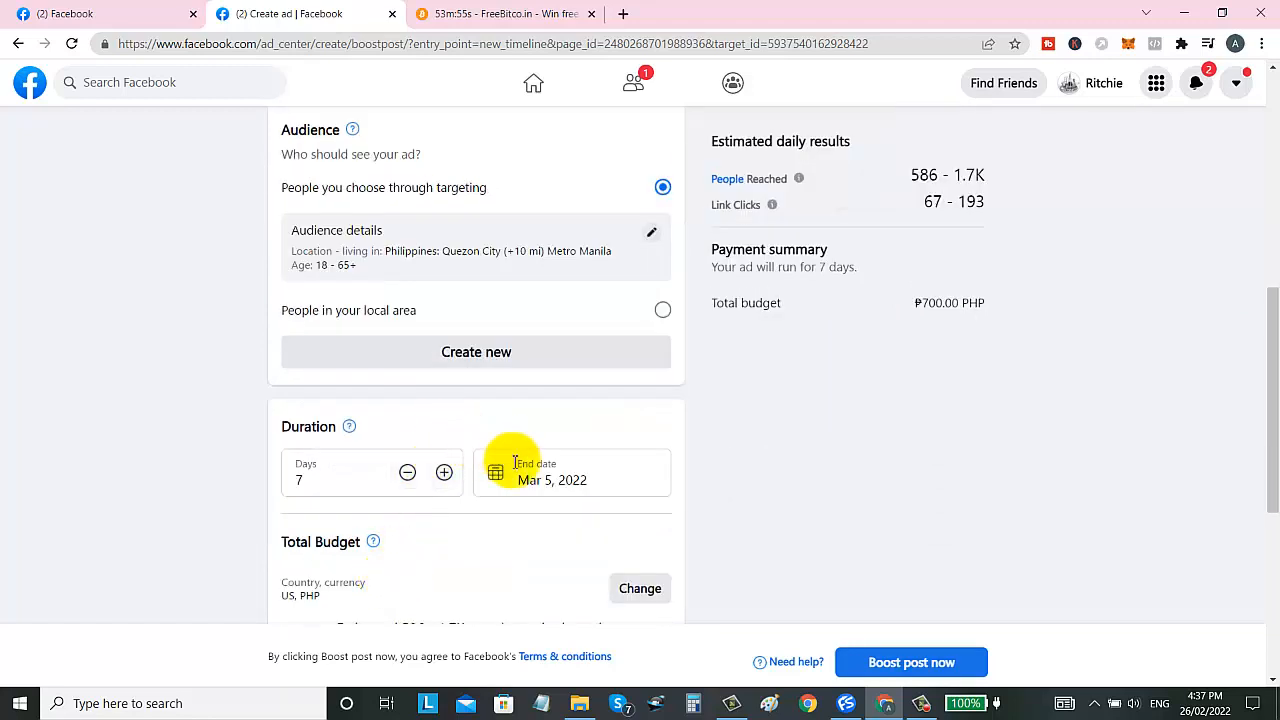
pyautogui.scroll(-2, 571, 543)
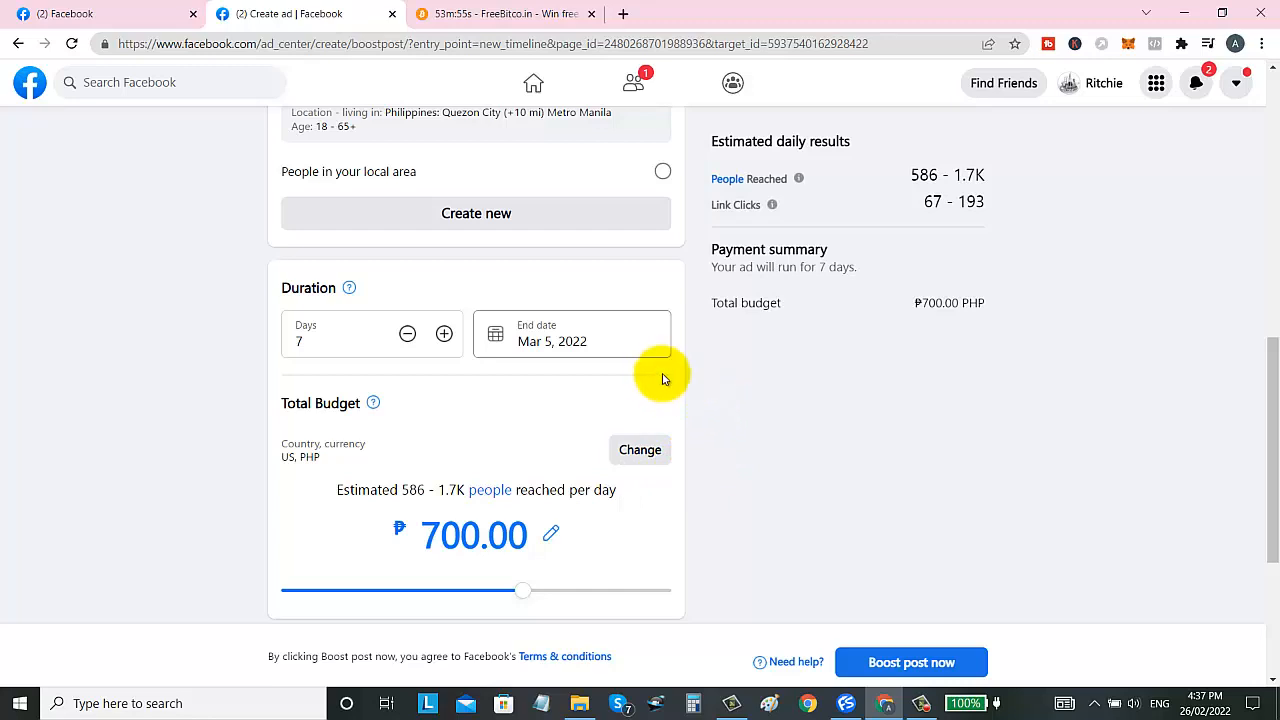
pyautogui.scroll(-1, 672, 374)
pyautogui.scroll(-1, 672, 374)
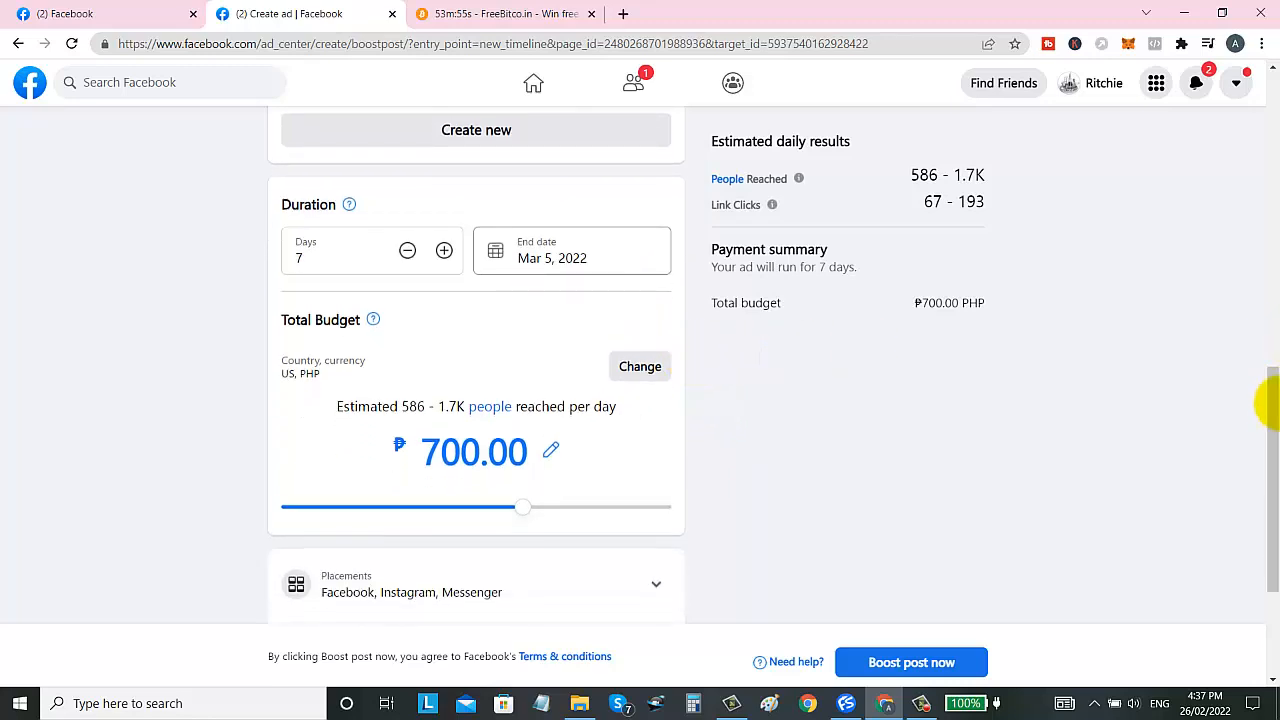
pyautogui.moveTo(1269, 423); pyautogui.dragTo(1277, 310)
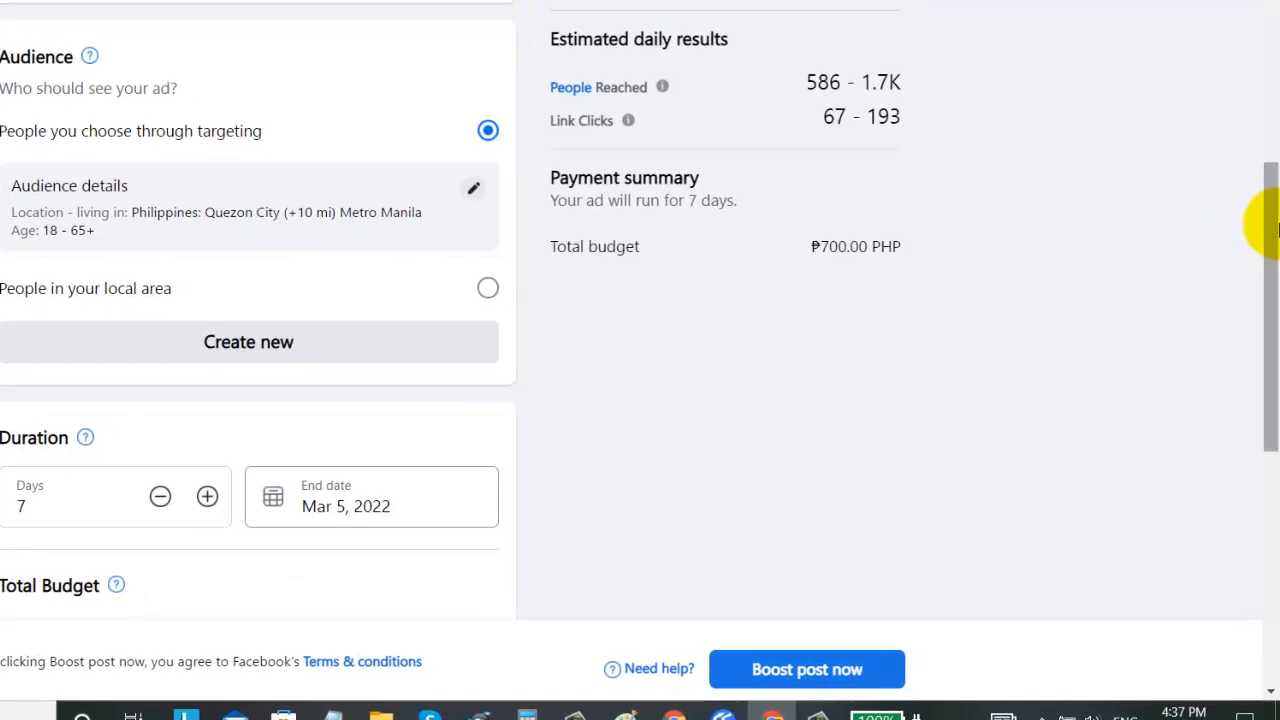
pyautogui.moveTo(1274, 150); pyautogui.dragTo(1266, 51)
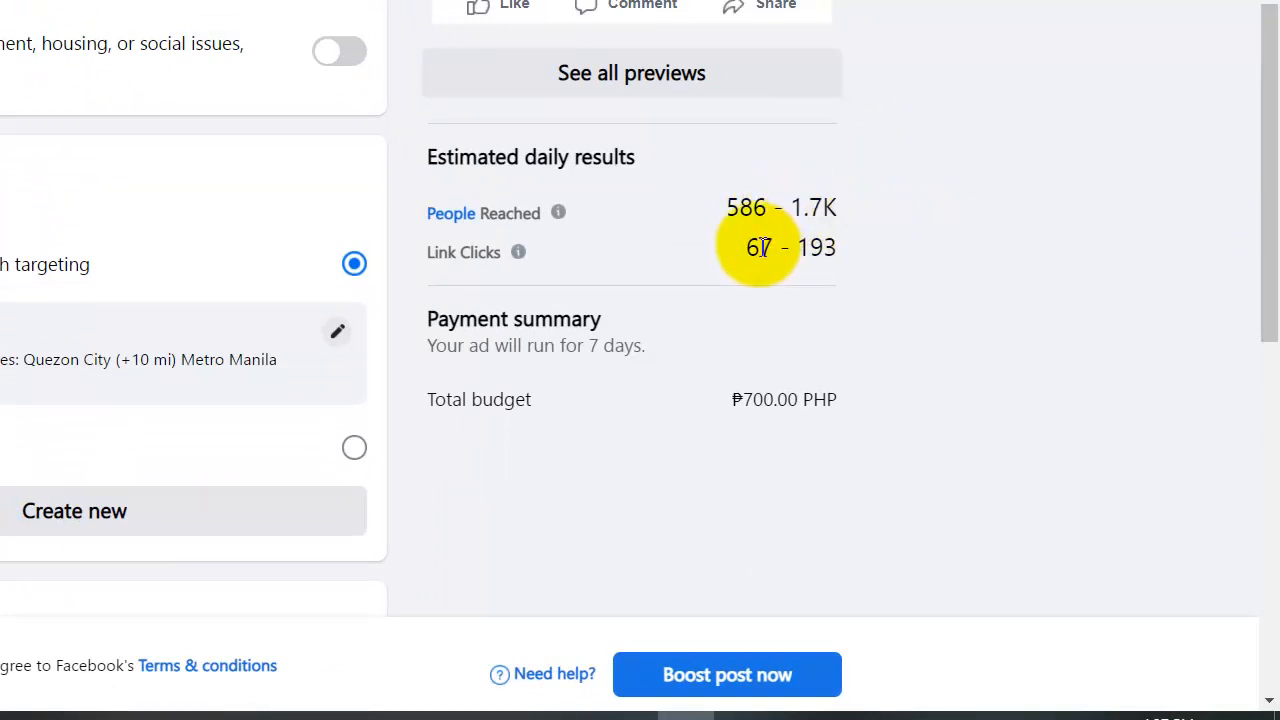
pyautogui.moveTo(1266, 130); pyautogui.dragTo(1274, 330)
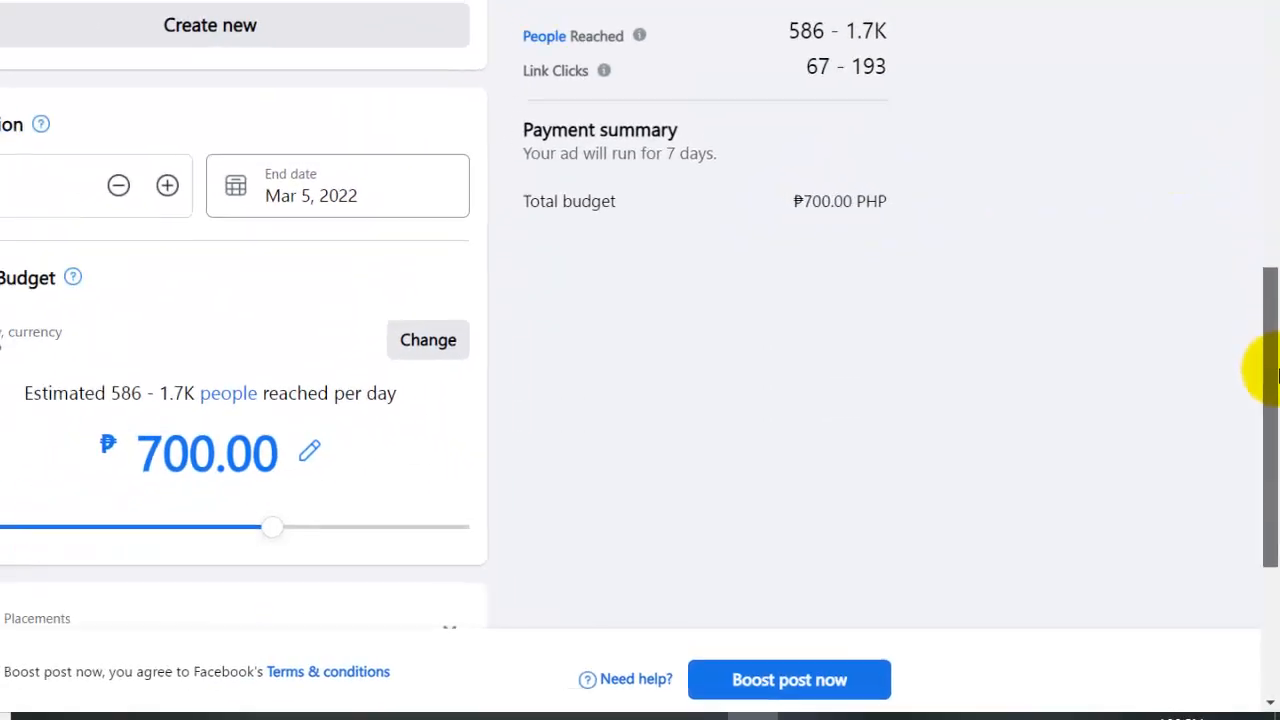
pyautogui.moveTo(1276, 374); pyautogui.dragTo(1272, 519)
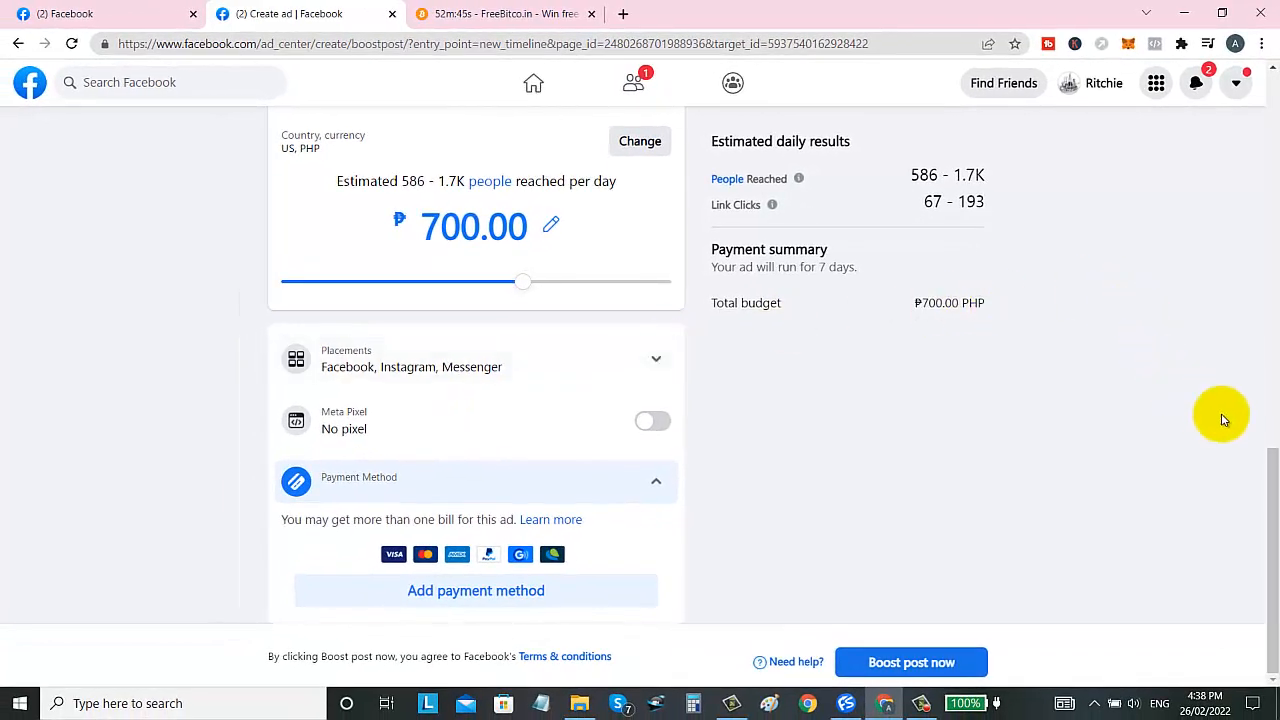
# Examine the ad preview of the boosted barley post alongside its goal and button settings.
pyautogui.moveTo(1272, 466); pyautogui.dragTo(1268, 112)
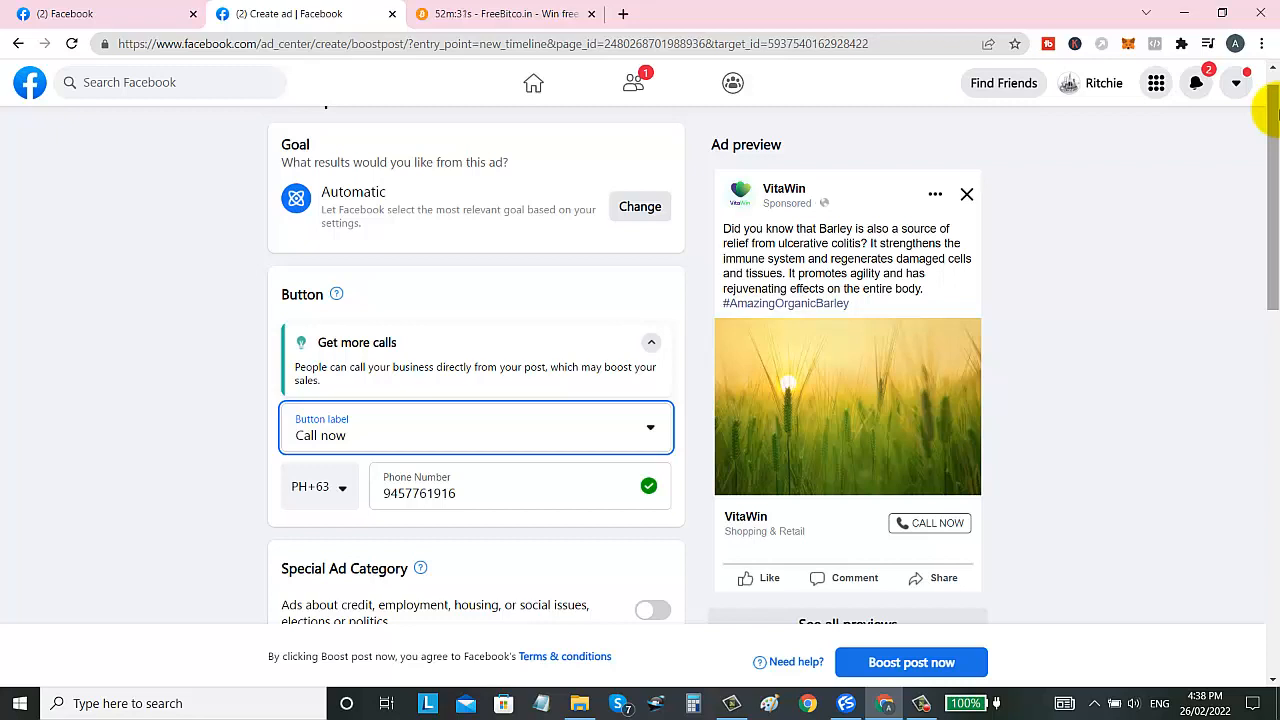
pyautogui.moveTo(1275, 114)
pyautogui.mouseDown()
pyautogui.moveTo(1273, 128)
pyautogui.moveTo(1272, 112)
pyautogui.mouseUp()
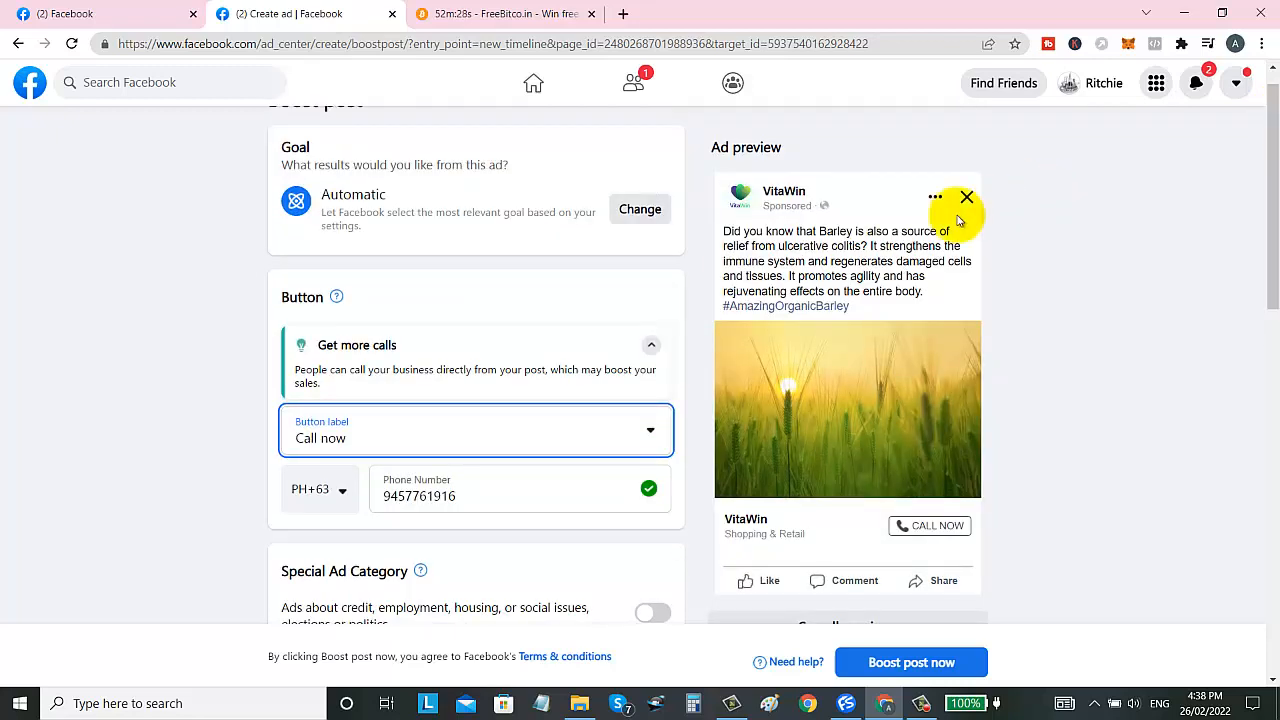
pyautogui.click(829, 253)
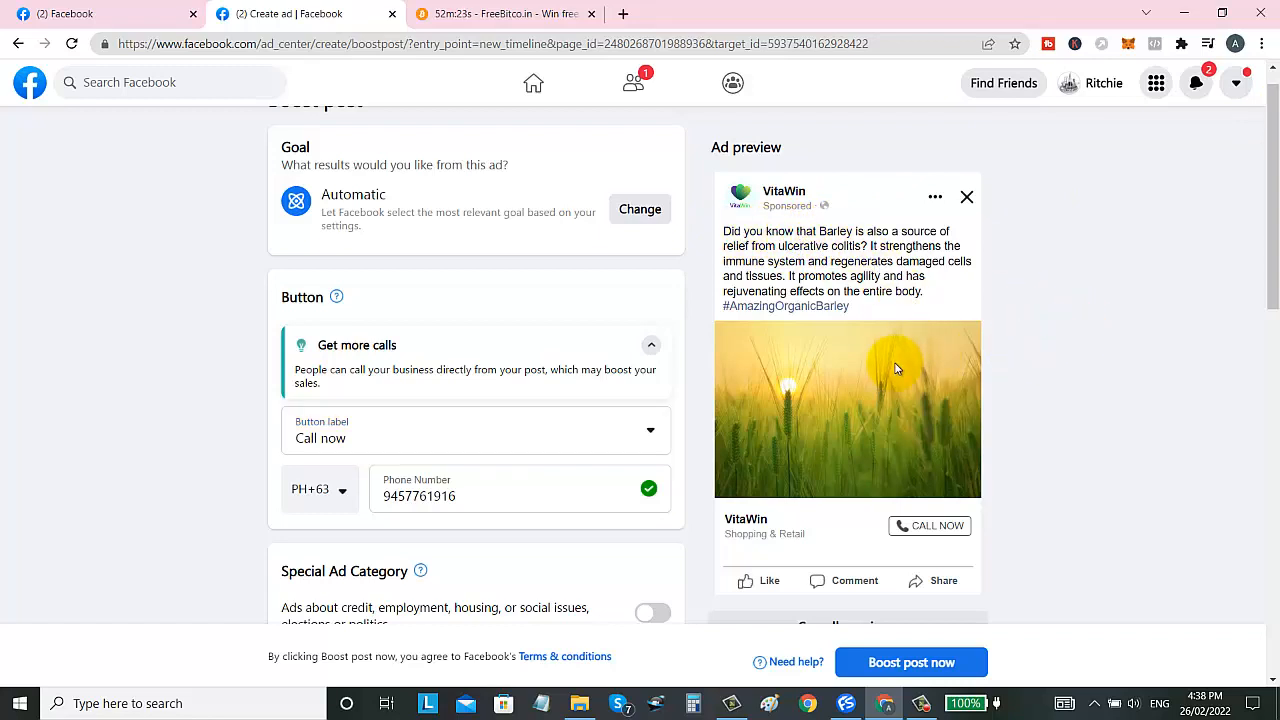
pyautogui.scroll(-1, 895, 362)
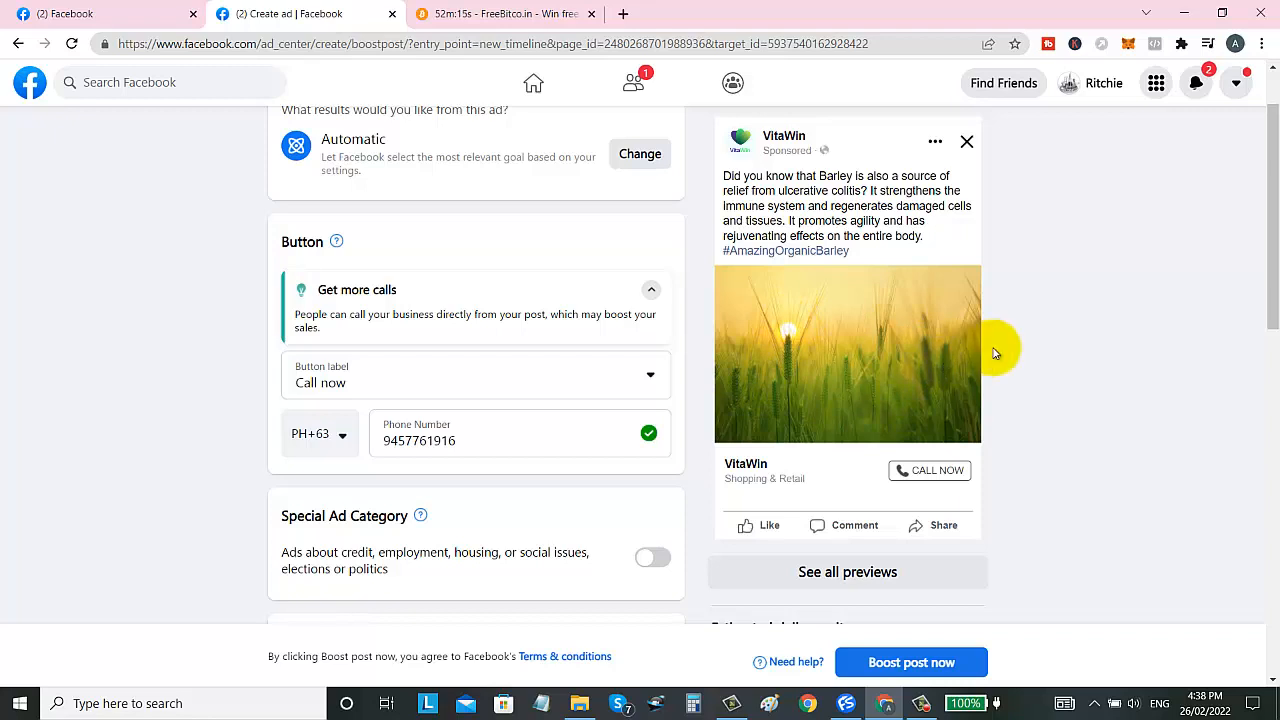
pyautogui.scroll(-1, 1274, 290)
pyautogui.scroll(-1, 1272, 290)
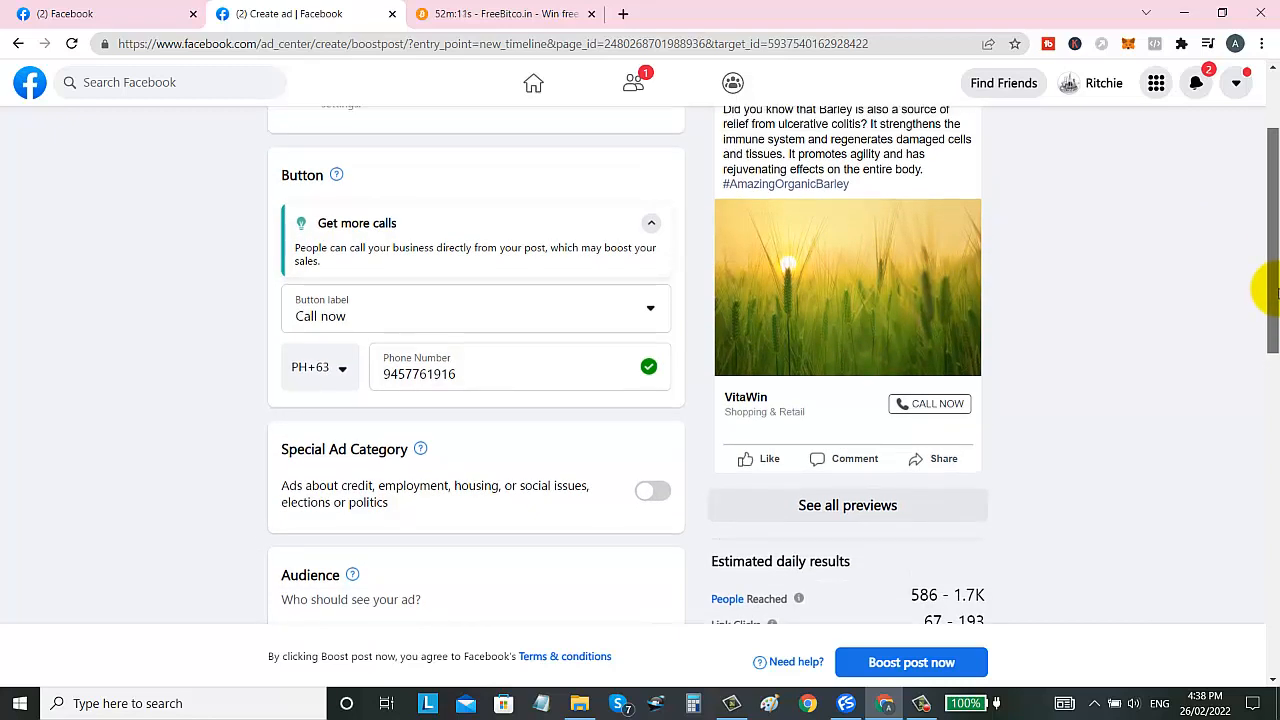
pyautogui.moveTo(1272, 290); pyautogui.dragTo(1260, 186)
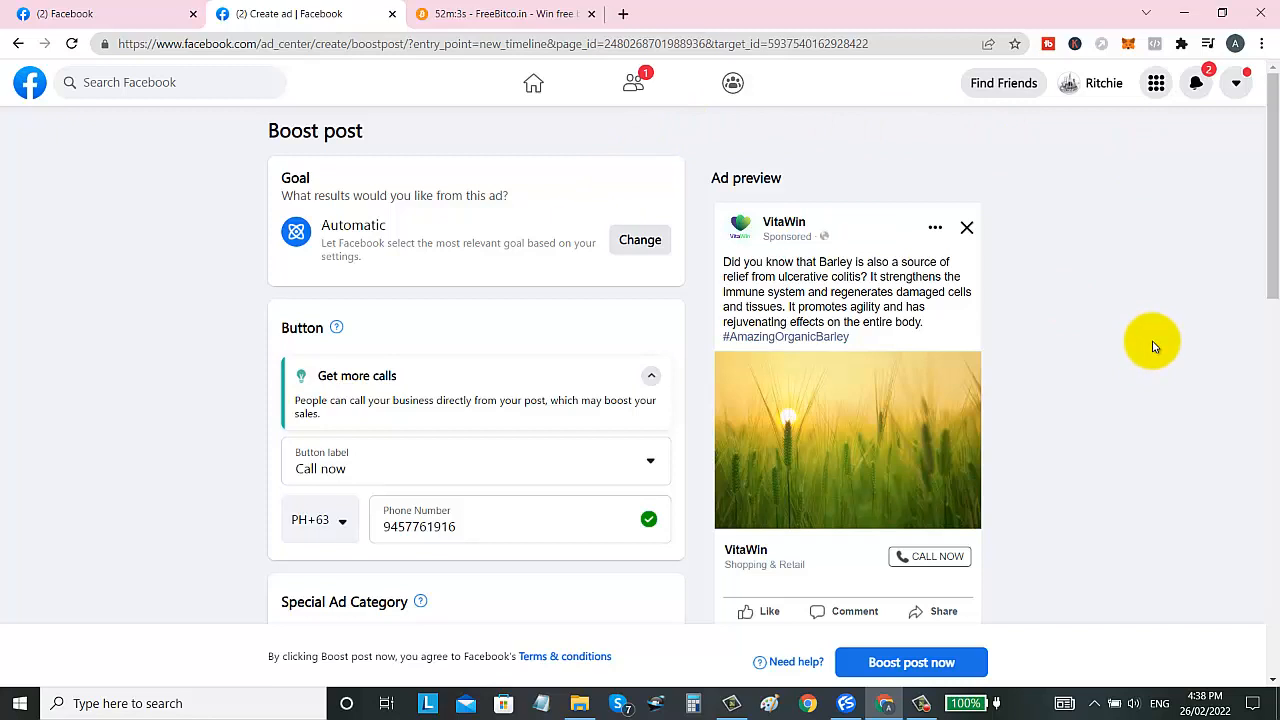
# Open Meta Business Suite at business.facebook.com in the browser tab showing the Facebook news feed.
pyautogui.click(280, 47)
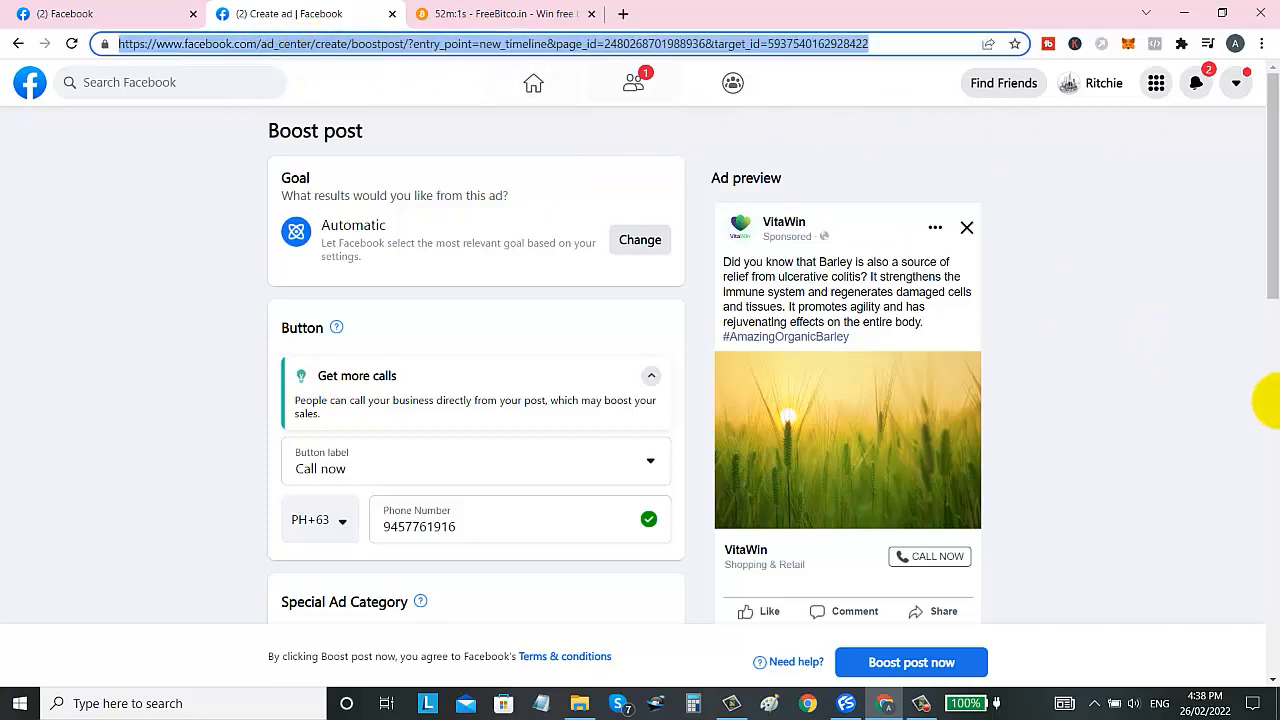
pyautogui.moveTo(1273, 275); pyautogui.dragTo(1278, 211)
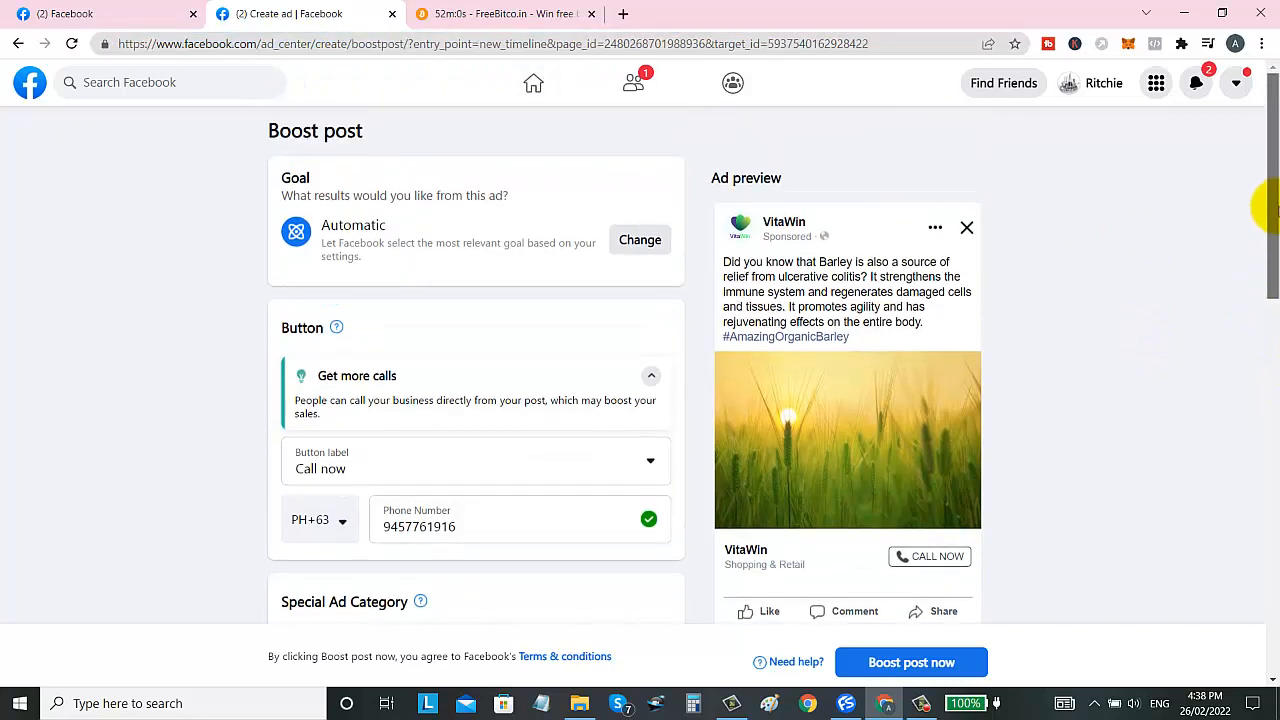
pyautogui.click(24, 17)
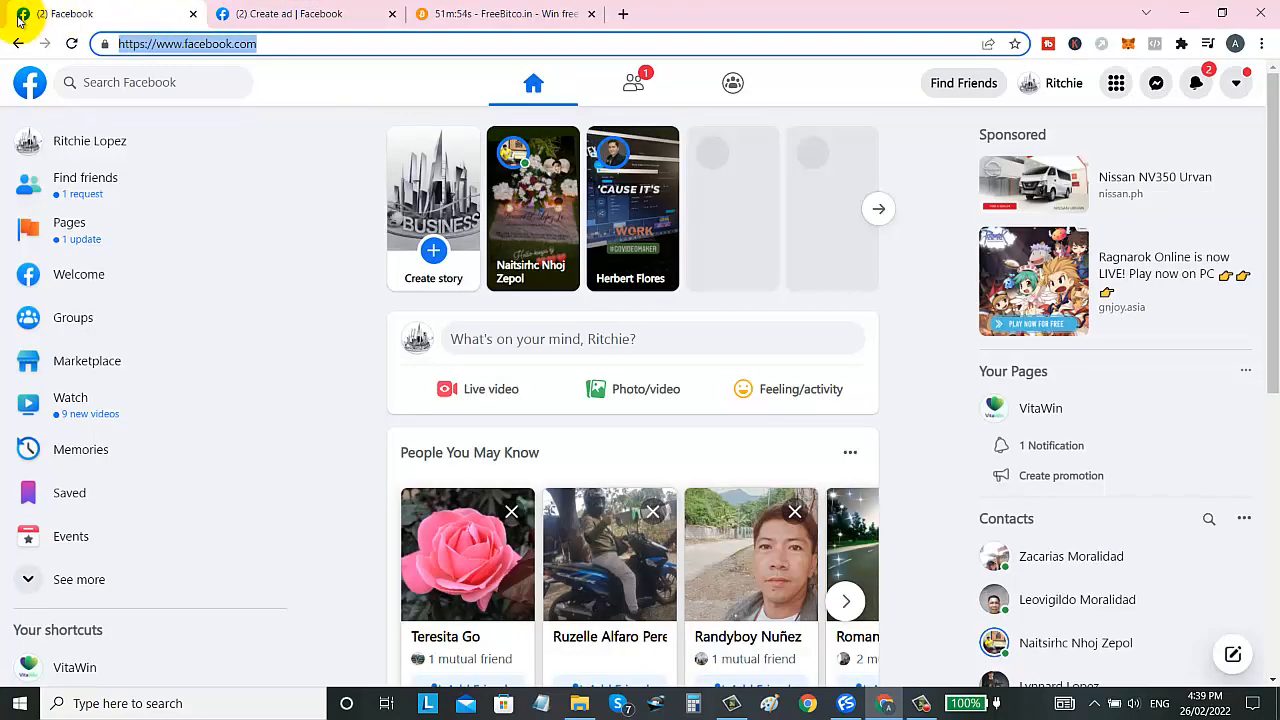
pyautogui.write('business')
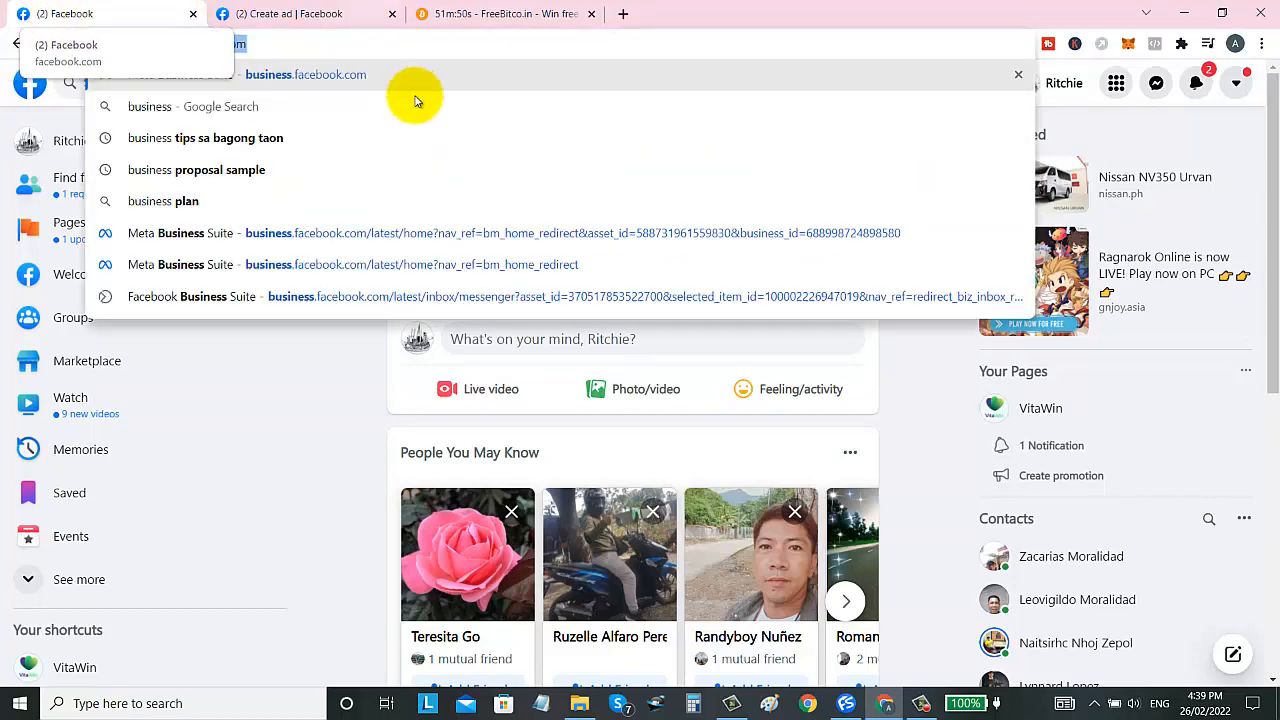
pyautogui.click(165, 72)
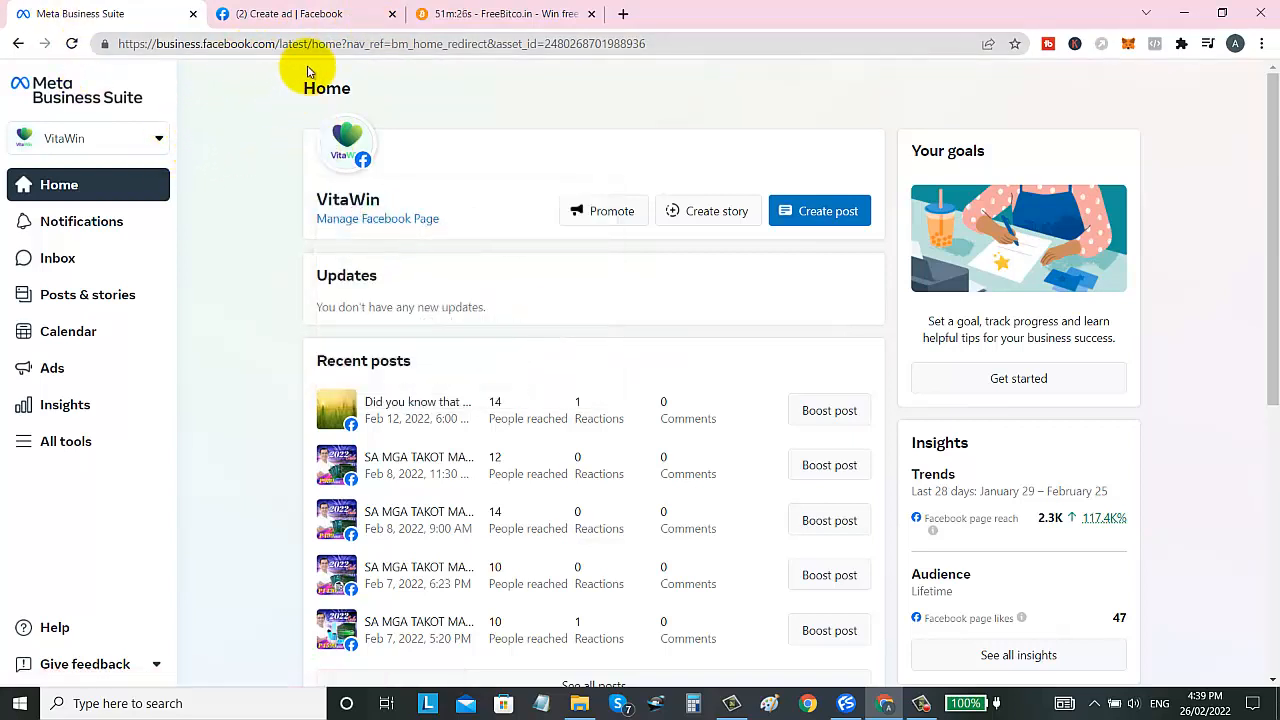
pyautogui.scroll(-1, 1268, 150)
pyautogui.scroll(1, 1262, 130)
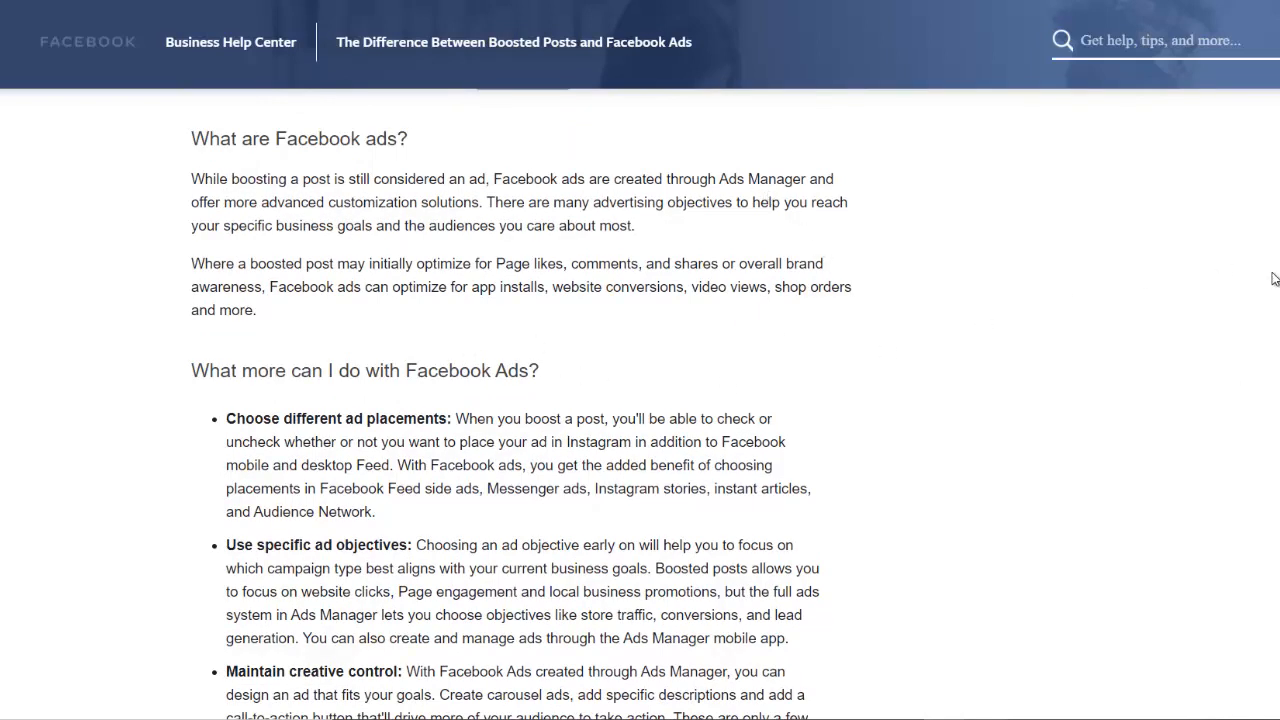
# Read the Business Help Center article on what Facebook ads offer beyond boosted posts and when to use each.
pyautogui.scroll(-3, 521, 404)
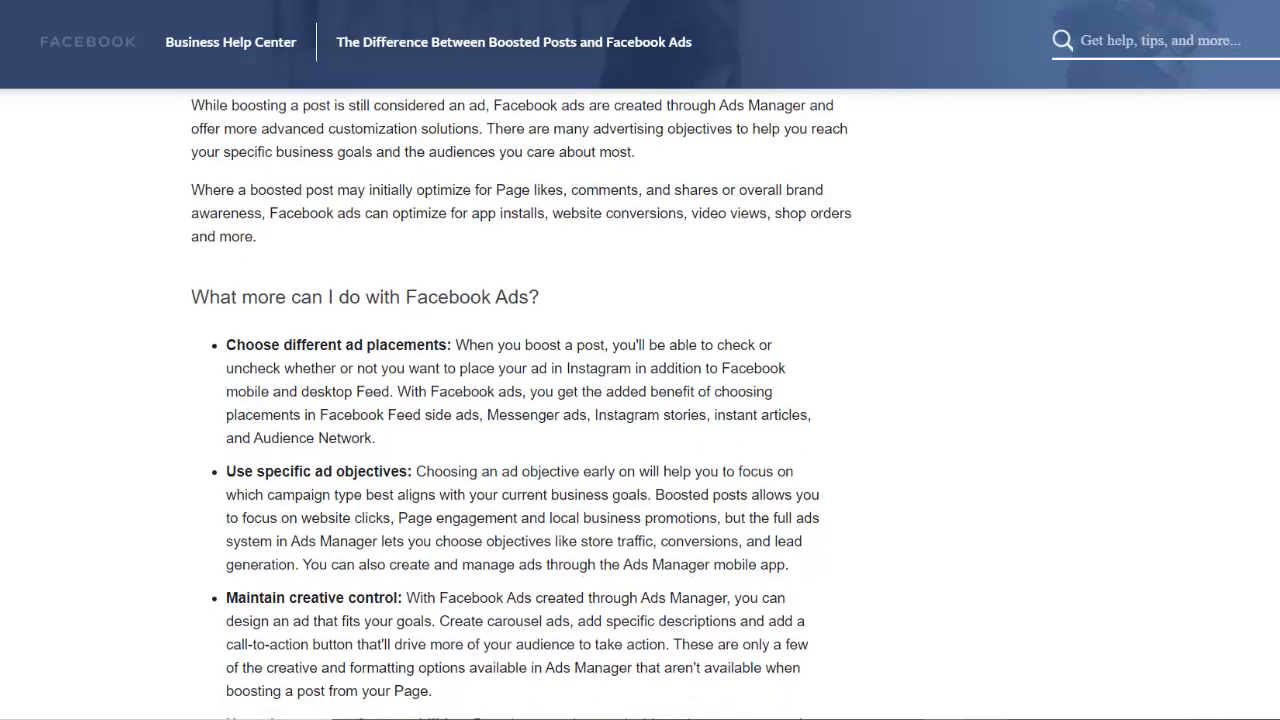
pyautogui.scroll(1, 521, 404)
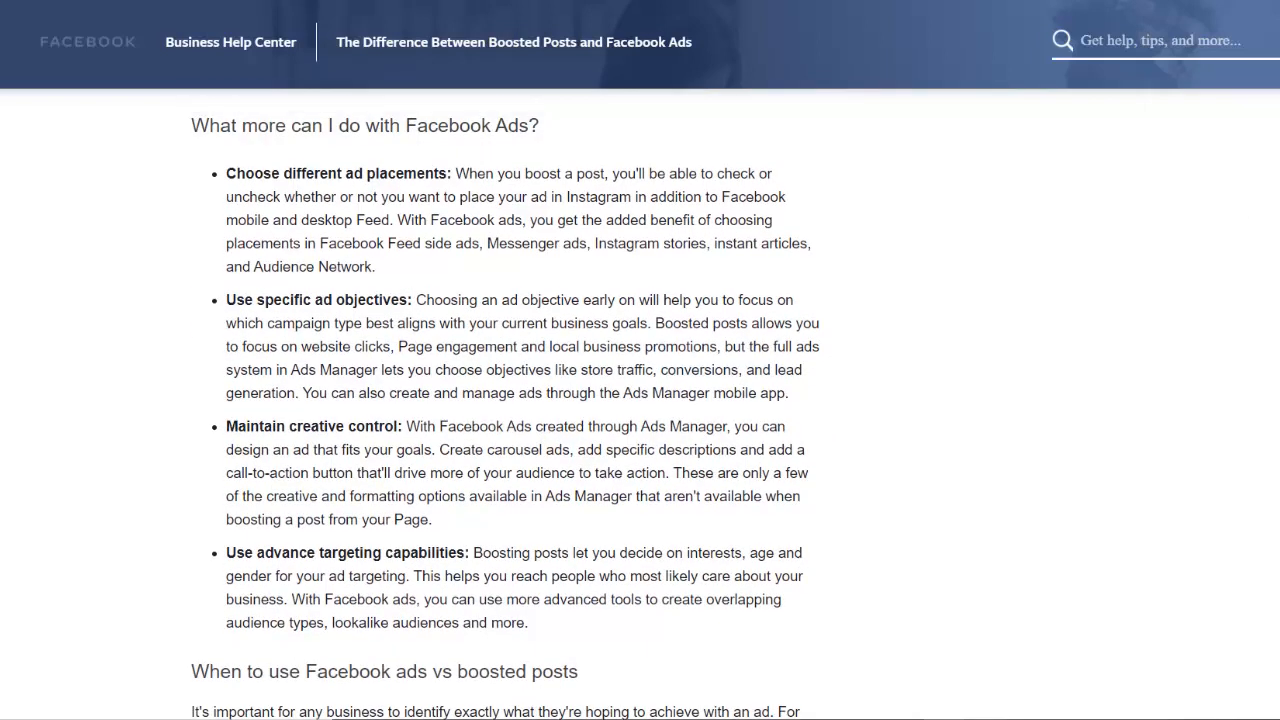
pyautogui.scroll(-1, 521, 404)
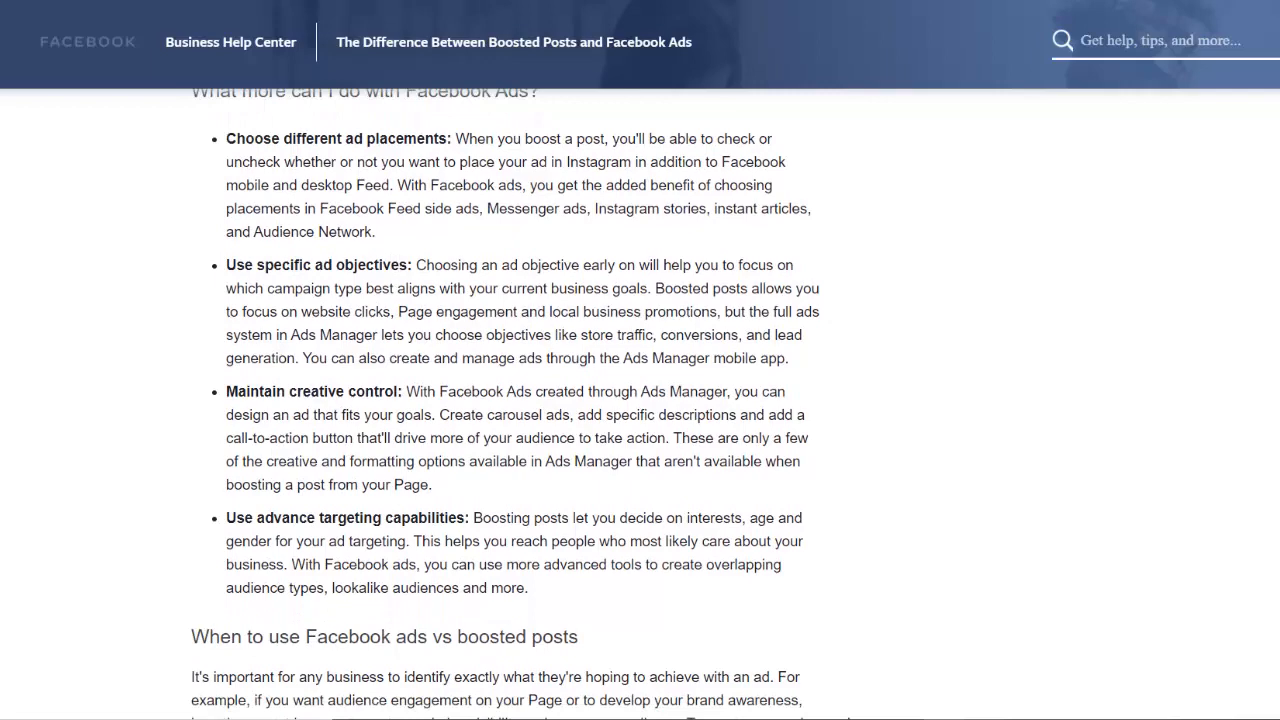
pyautogui.scroll(-2, 521, 404)
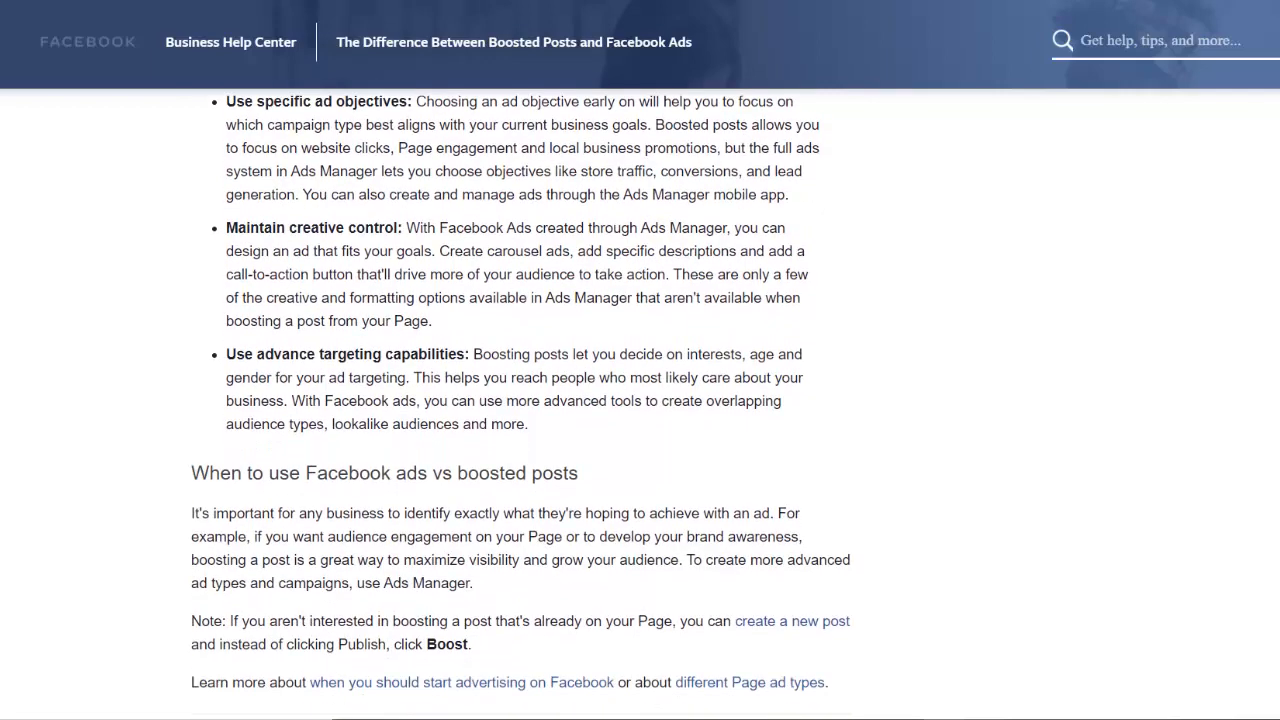
pyautogui.scroll(1, 521, 404)
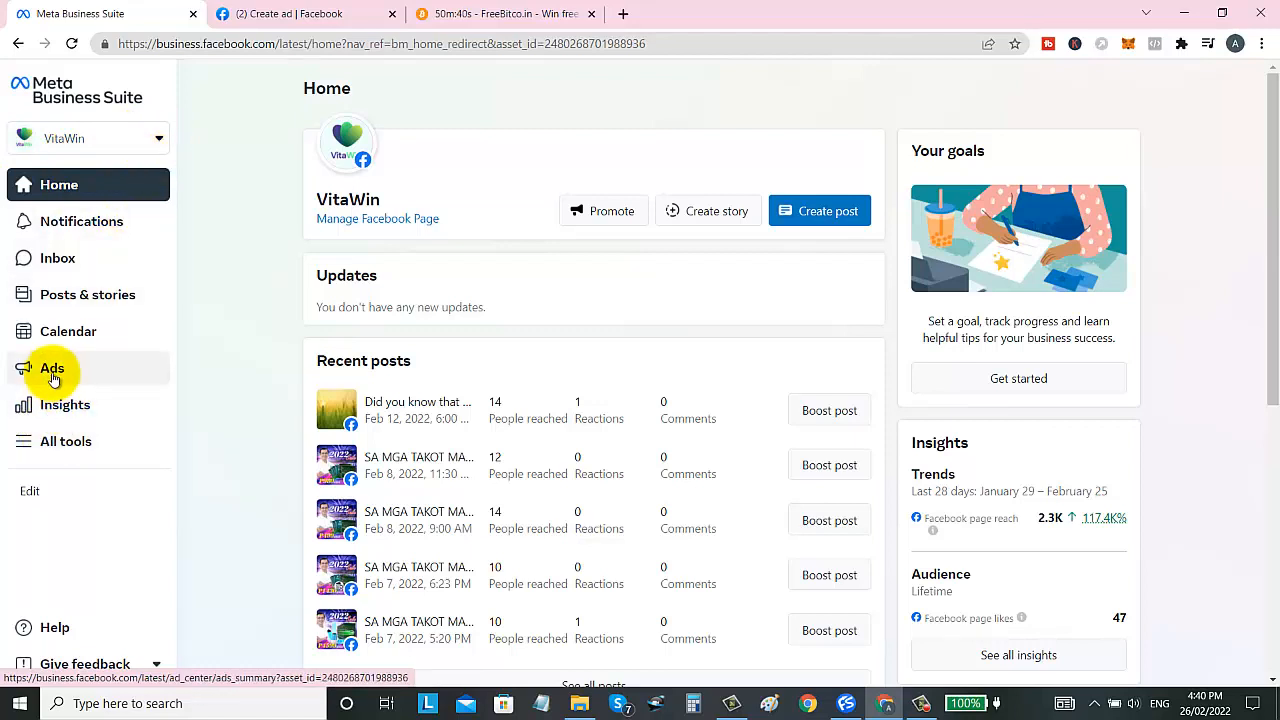
# Look through the full list of Meta Business Suite tools, including the advertising, reporting and services sections, and close it.
pyautogui.click(57, 440)
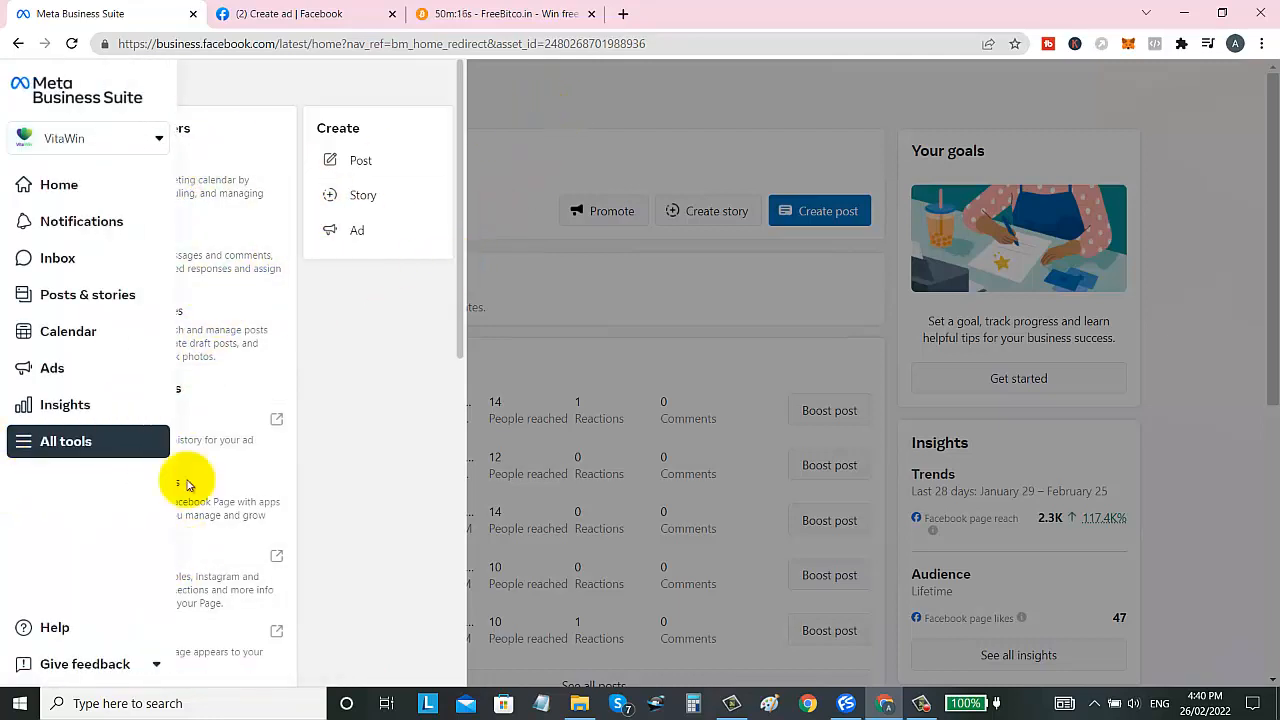
pyautogui.scroll(-2, 208, 643)
pyautogui.scroll(2, 208, 643)
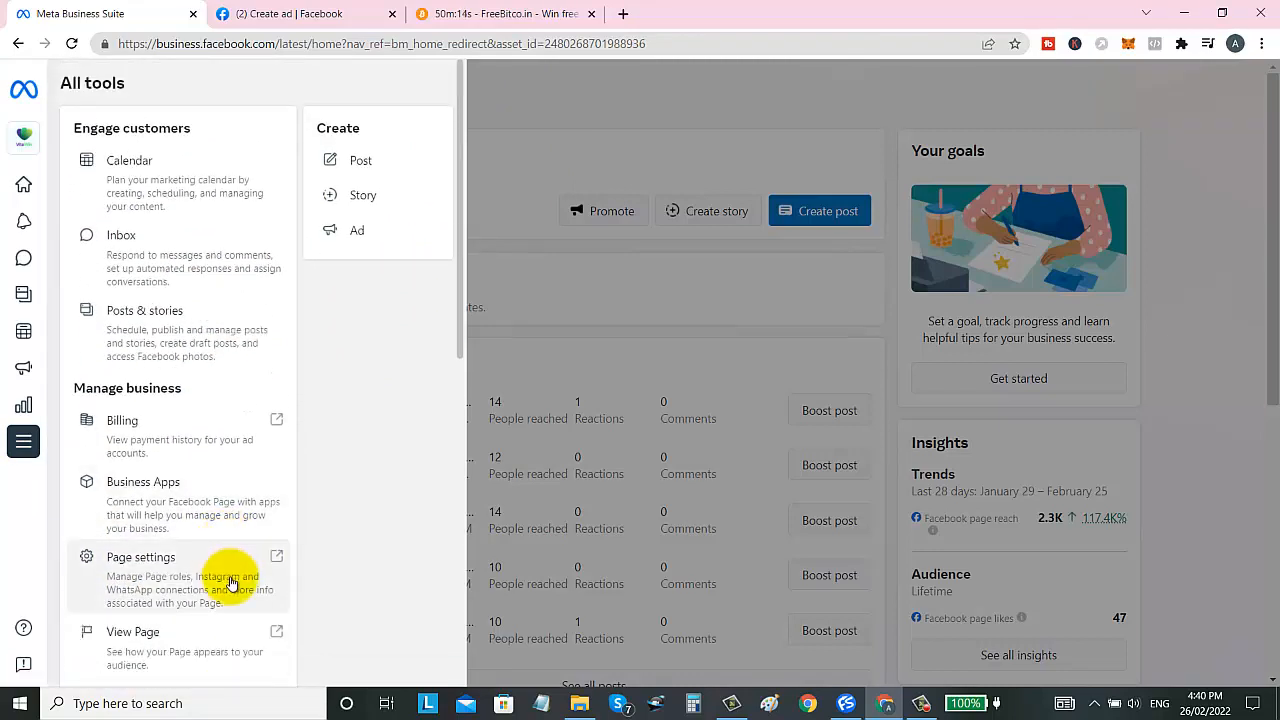
pyautogui.scroll(-5, 223, 571)
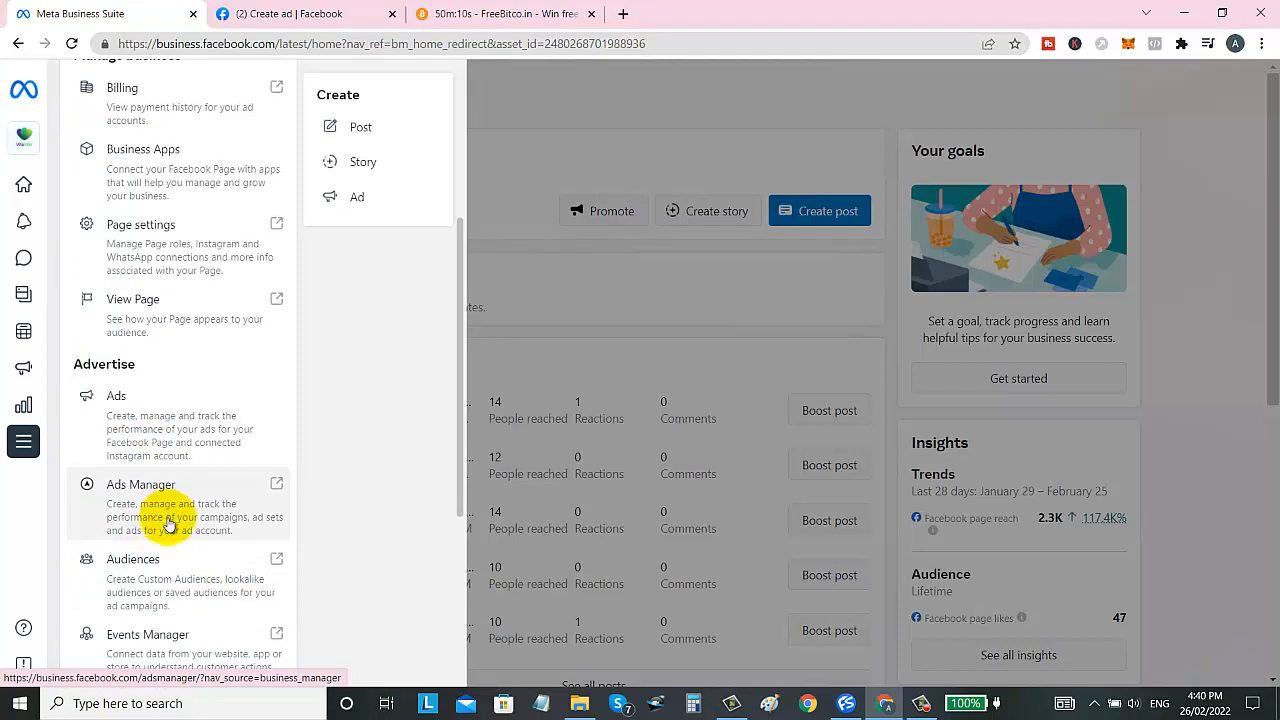
pyautogui.scroll(-1, 162, 545)
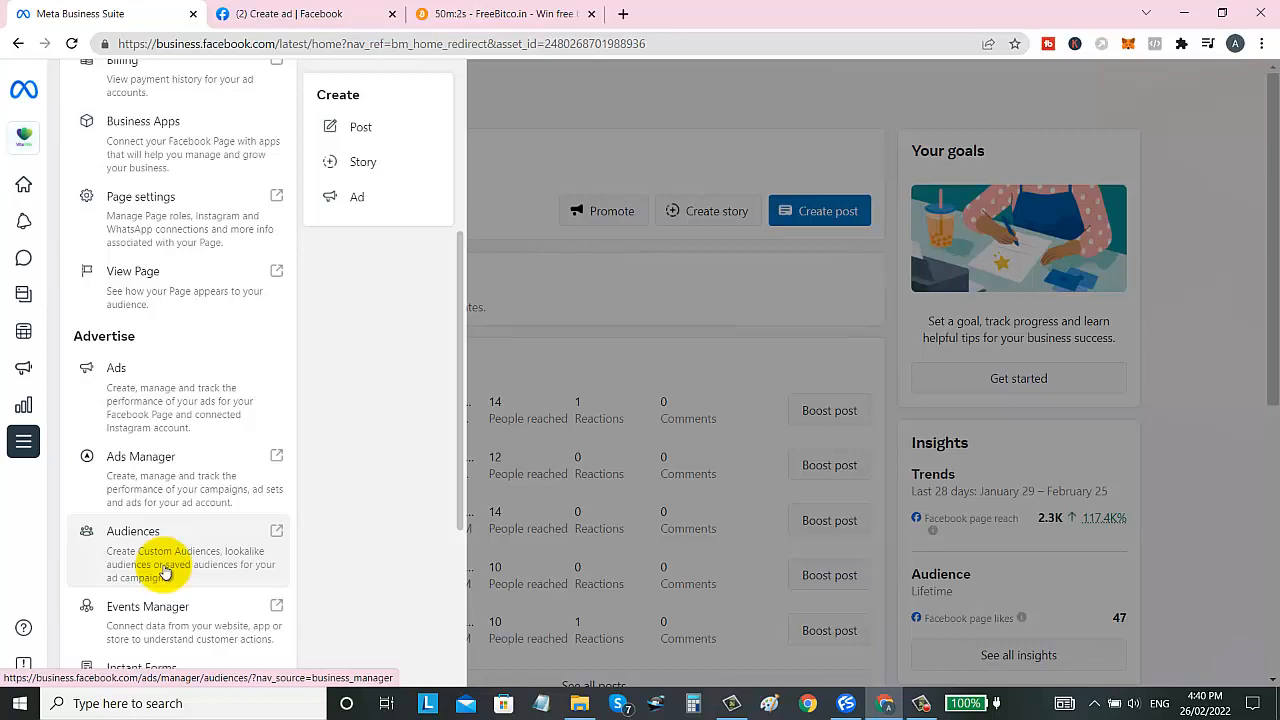
pyautogui.scroll(-5, 165, 570)
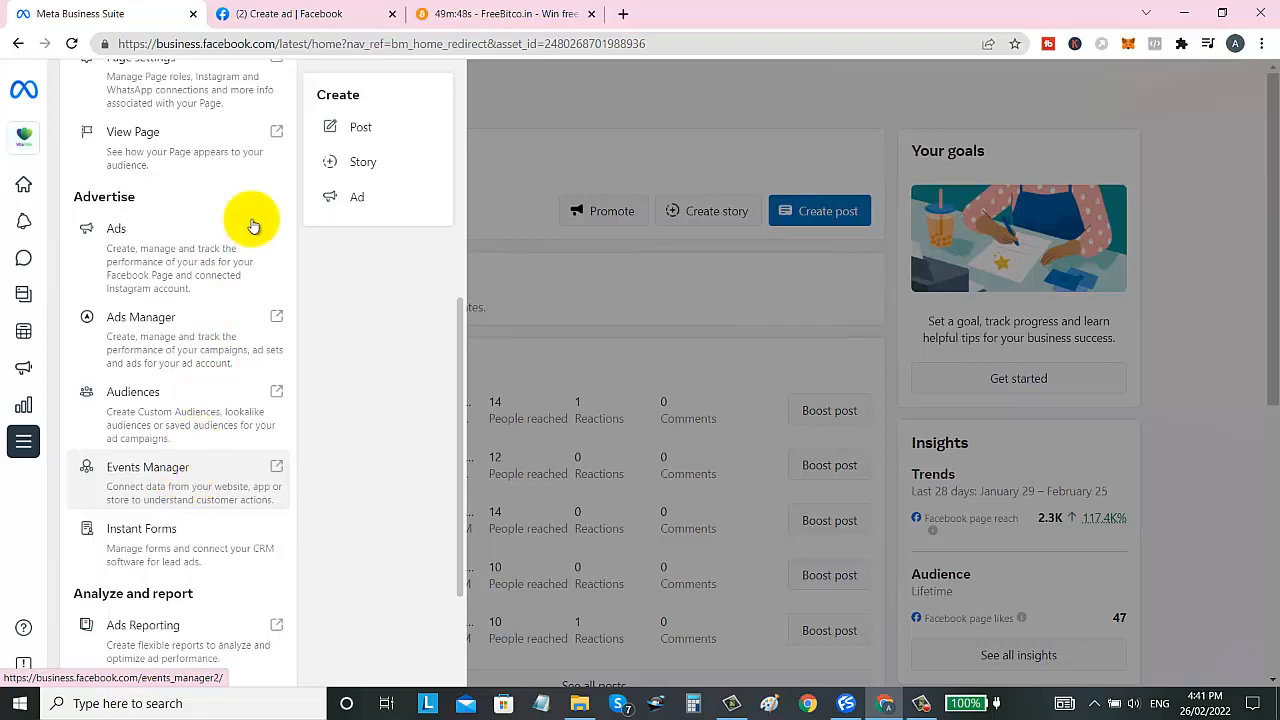
pyautogui.scroll(-2, 195, 640)
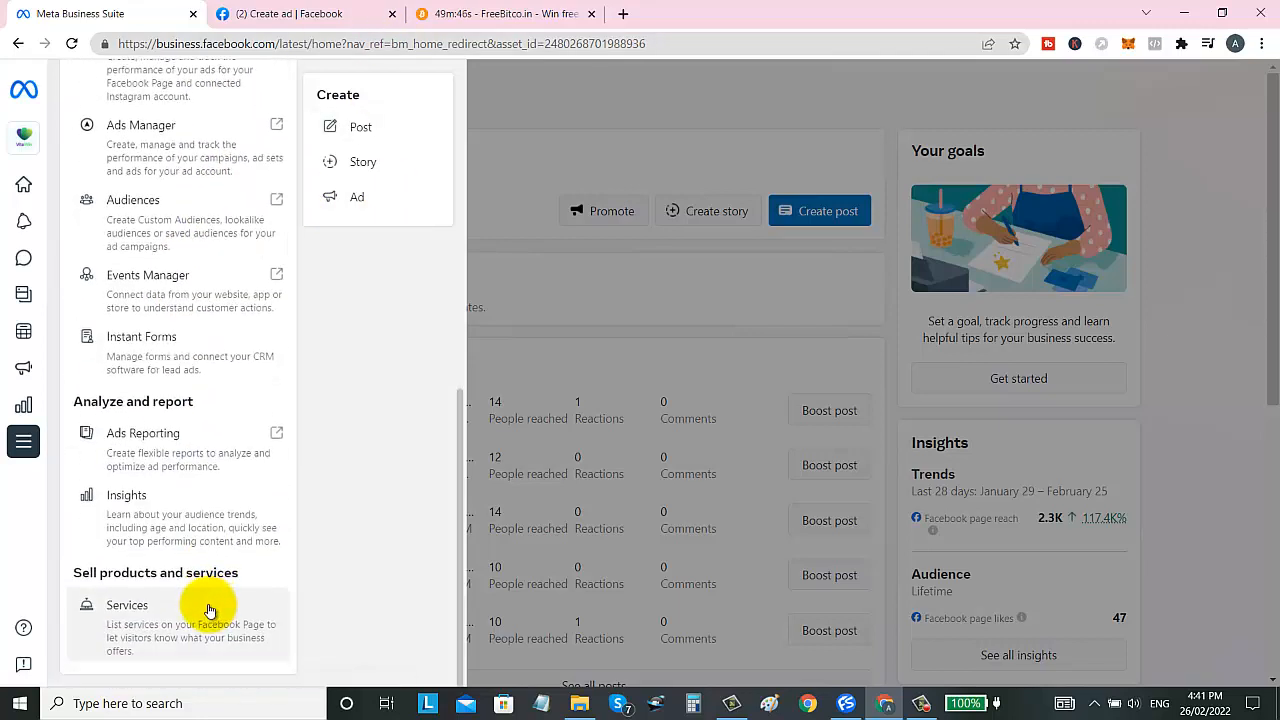
pyautogui.scroll(1, 200, 400)
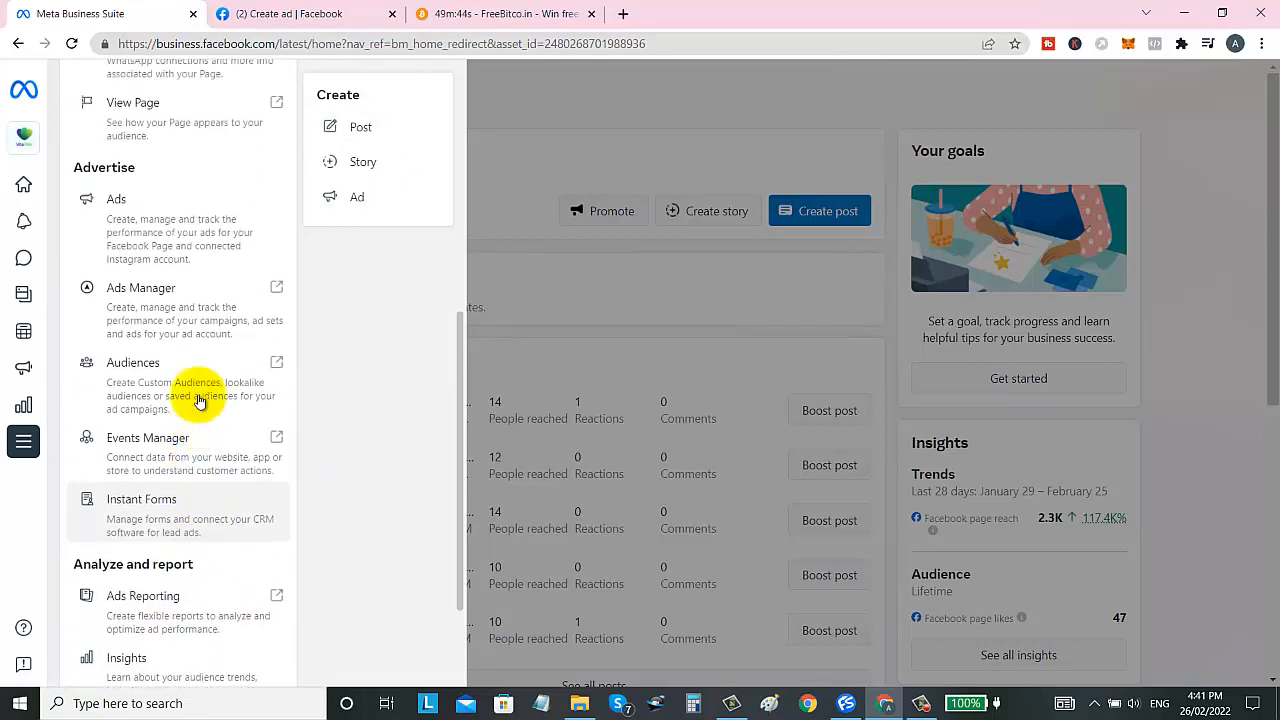
pyautogui.scroll(-1, 230, 480)
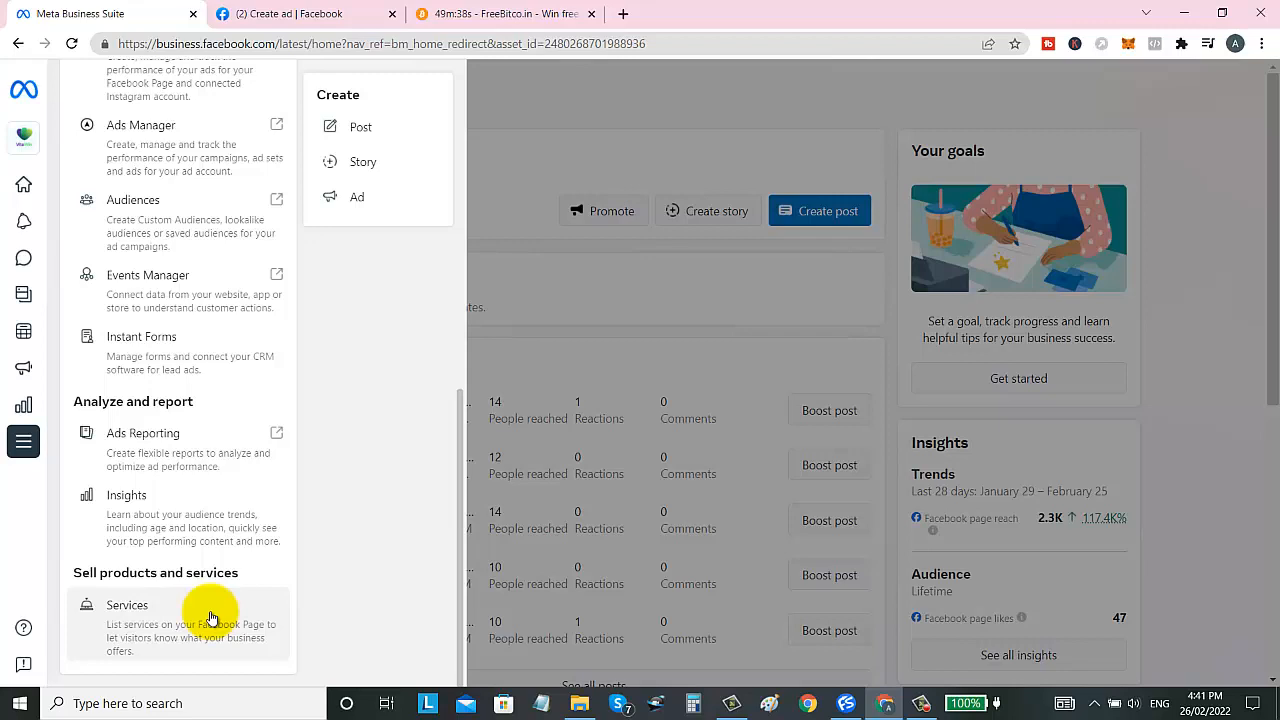
pyautogui.scroll(3, 193, 199)
pyautogui.click(600, 118)
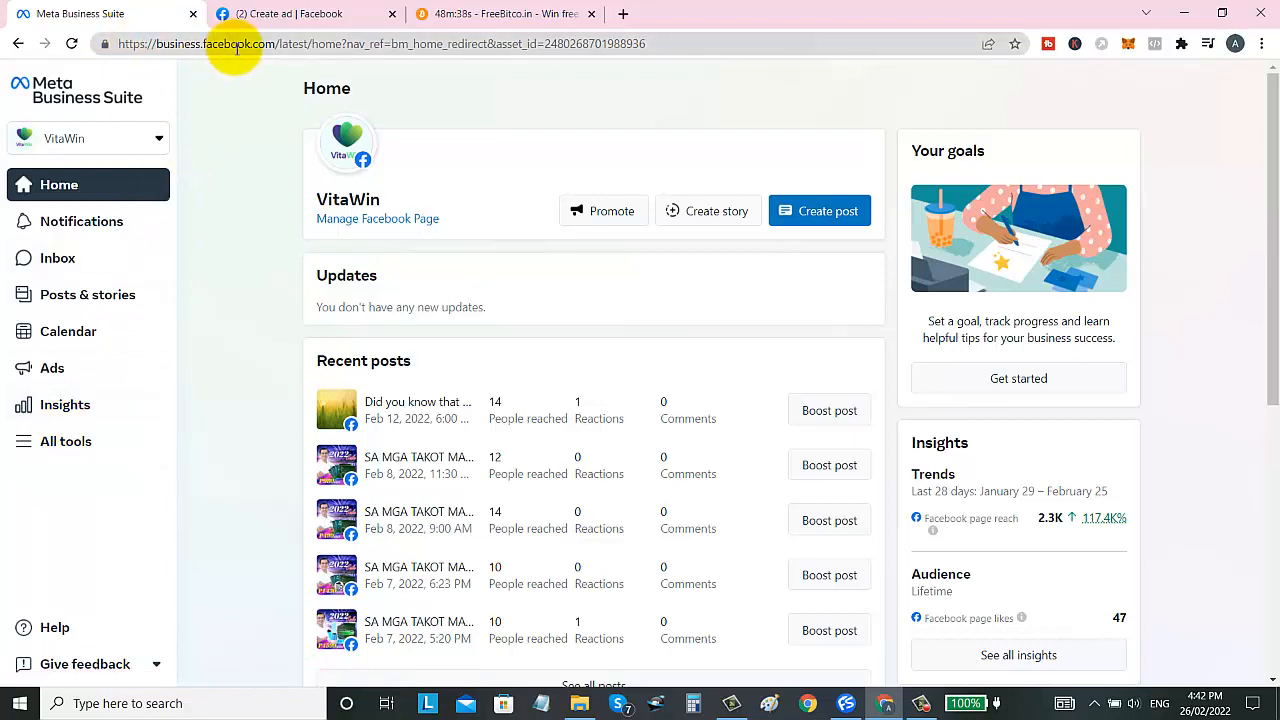
pyautogui.click(35, 628)
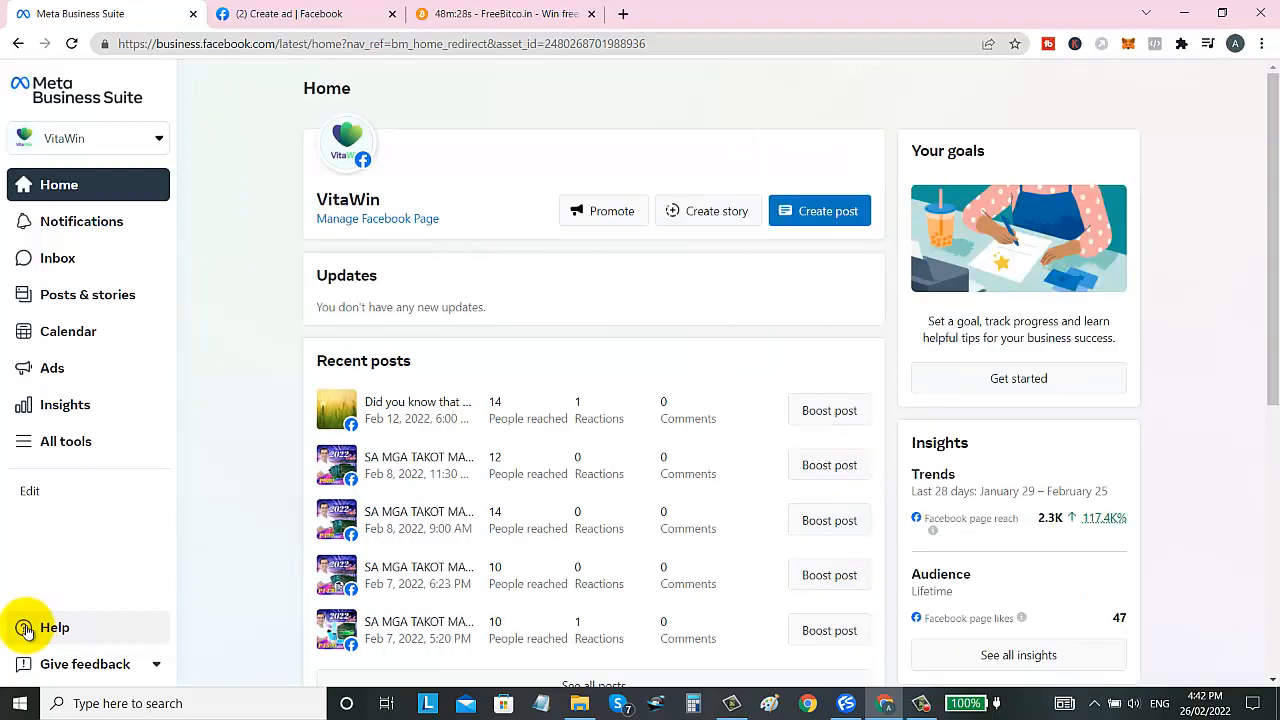
pyautogui.click(25, 628)
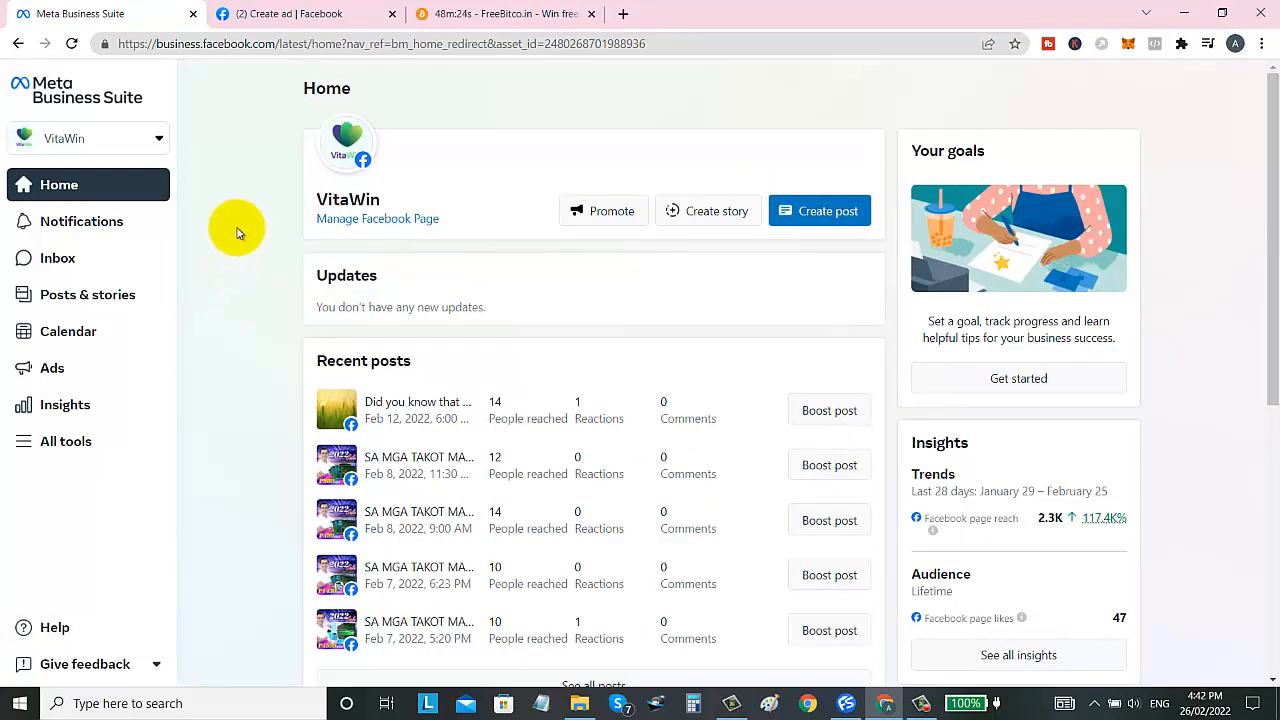
# Create a Meta Business Account named Vitawin Business and submit the admin's contact info.
pyautogui.click(159, 148)
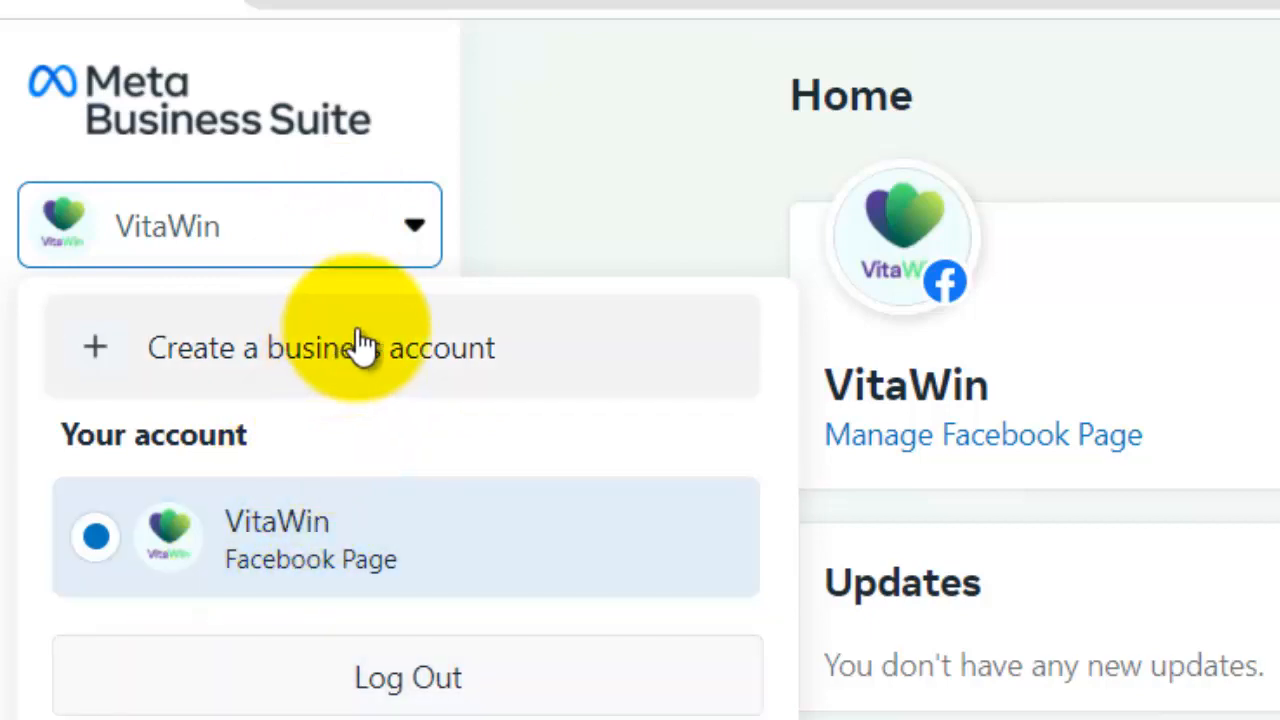
pyautogui.click(292, 358)
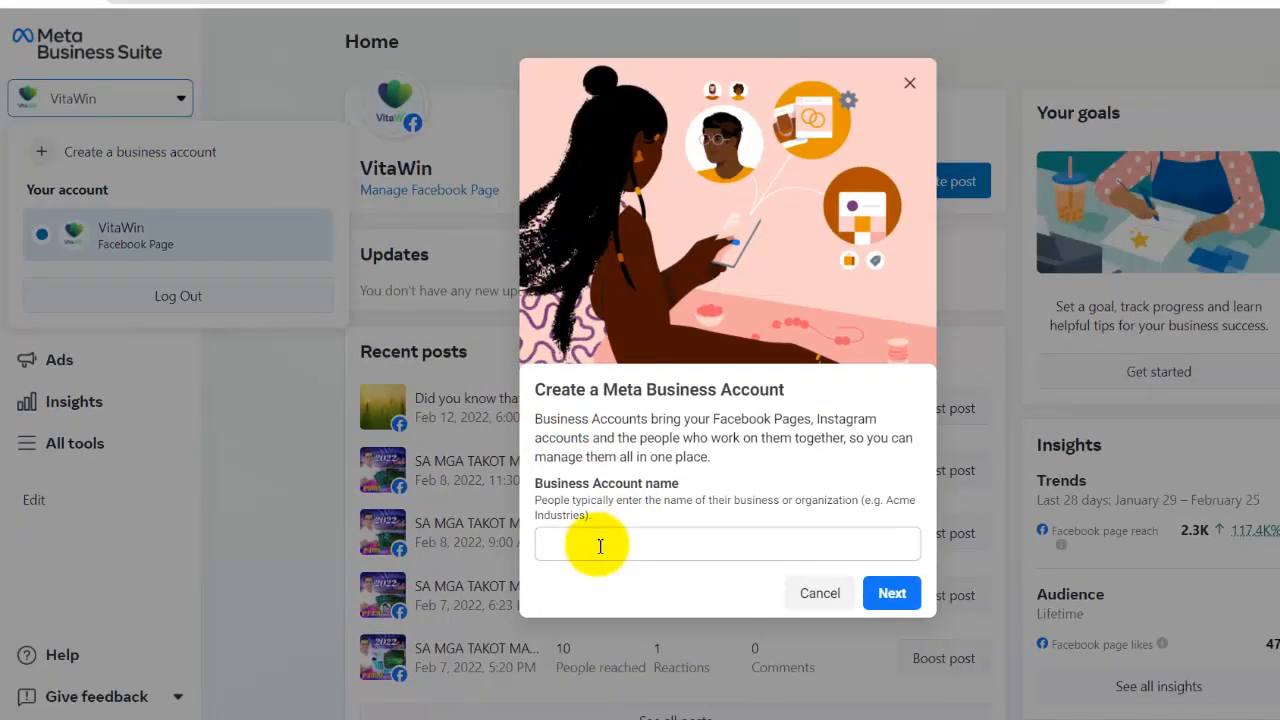
pyautogui.click(598, 546)
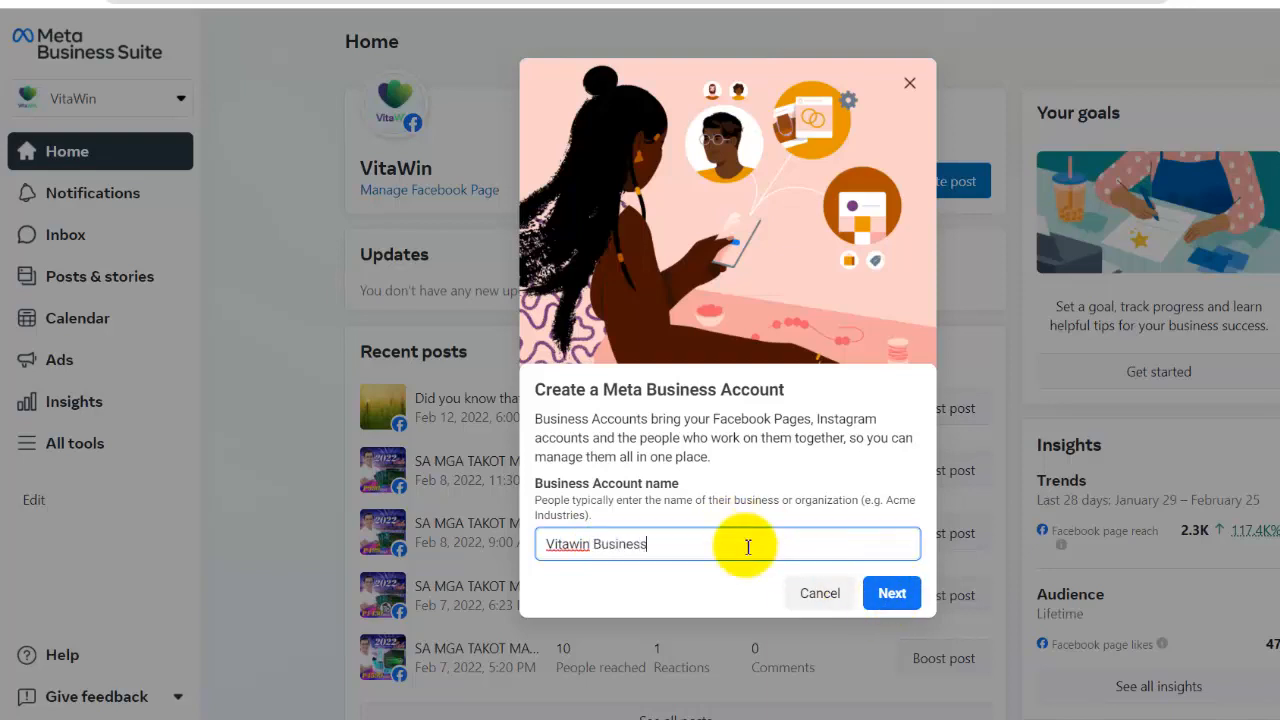
pyautogui.click(884, 593)
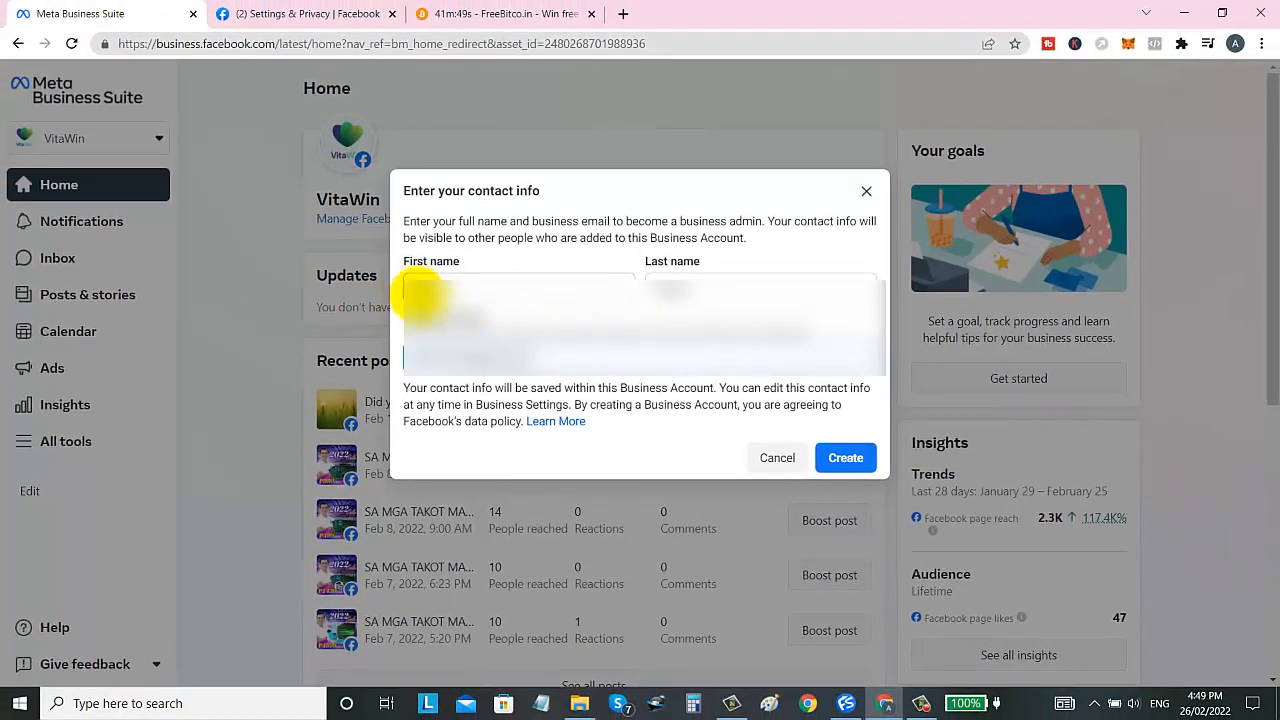
pyautogui.click(851, 465)
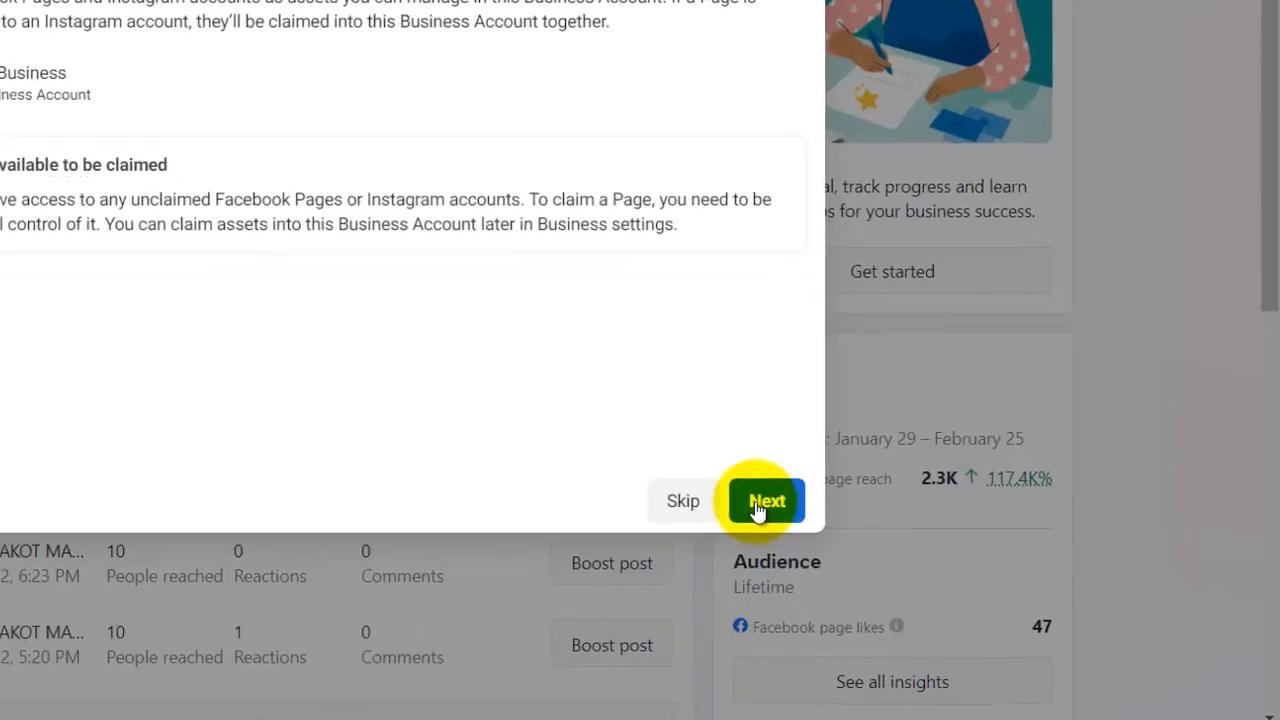
# Check the roles available for added people, add nobody else, and confirm the new Vitawin Business account.
pyautogui.click(934, 533)
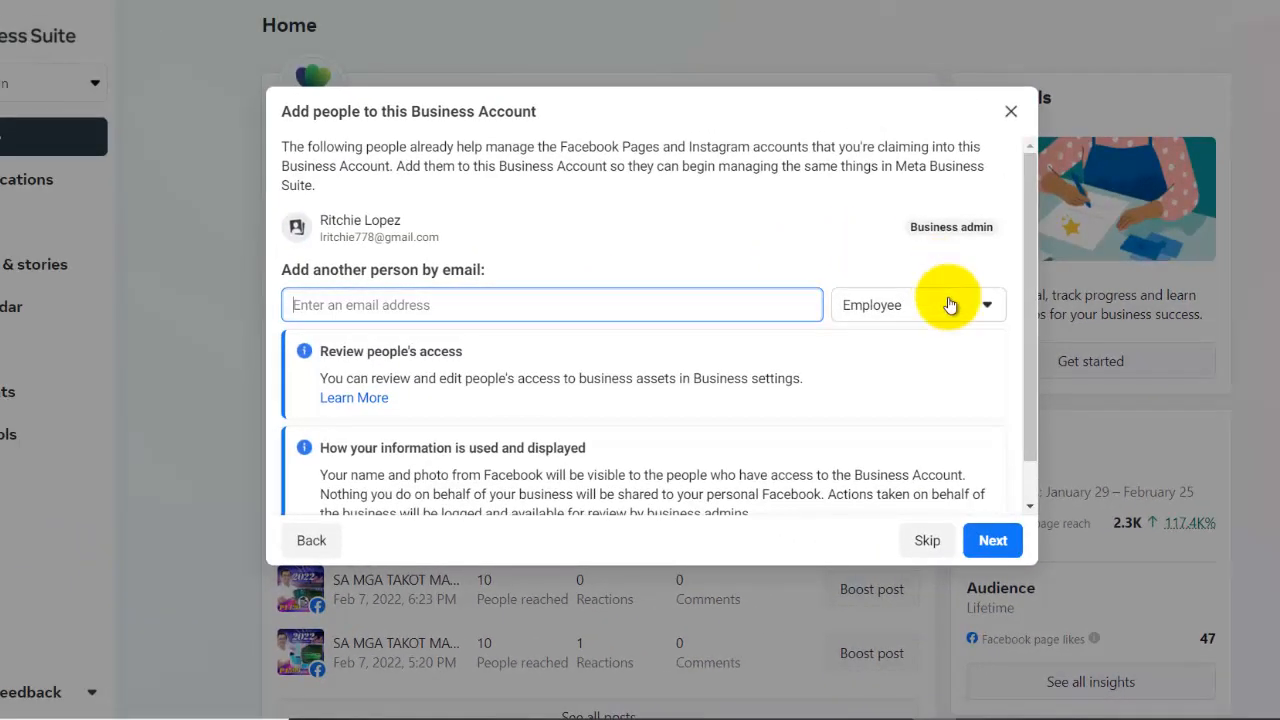
pyautogui.click(956, 308)
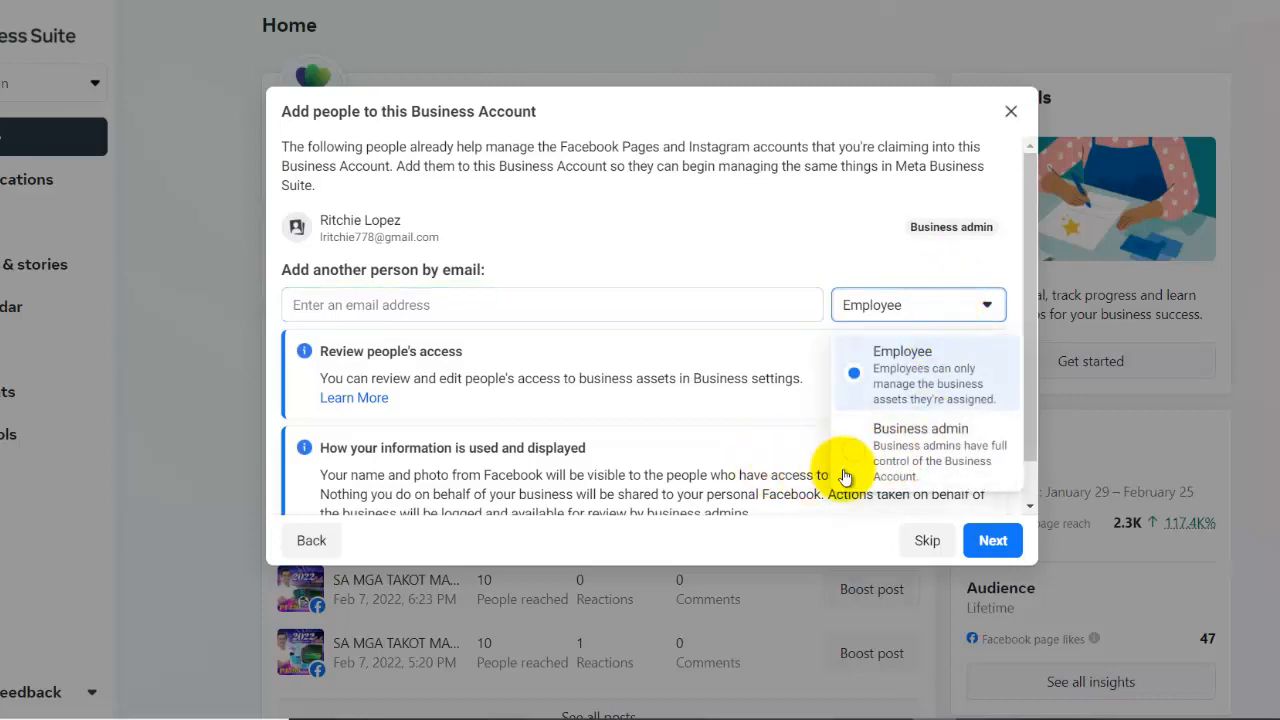
pyautogui.click(691, 247)
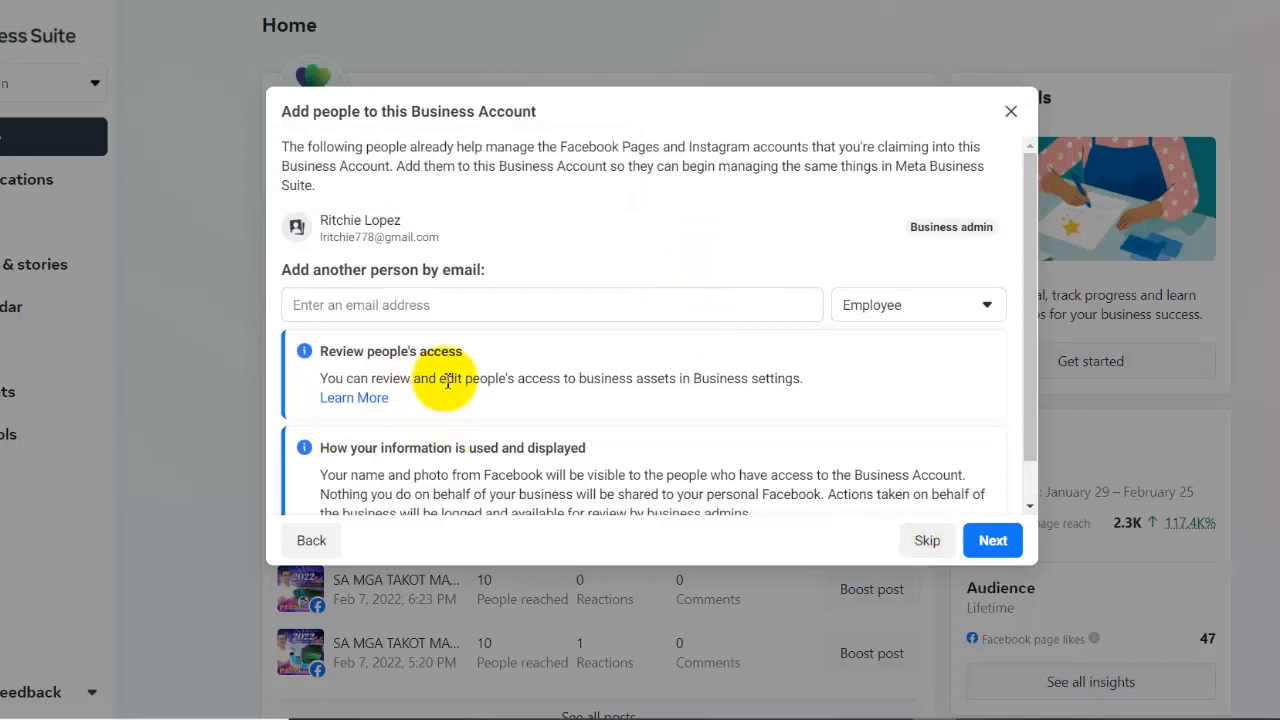
pyautogui.scroll(-1, 582, 413)
pyautogui.scroll(1, 975, 515)
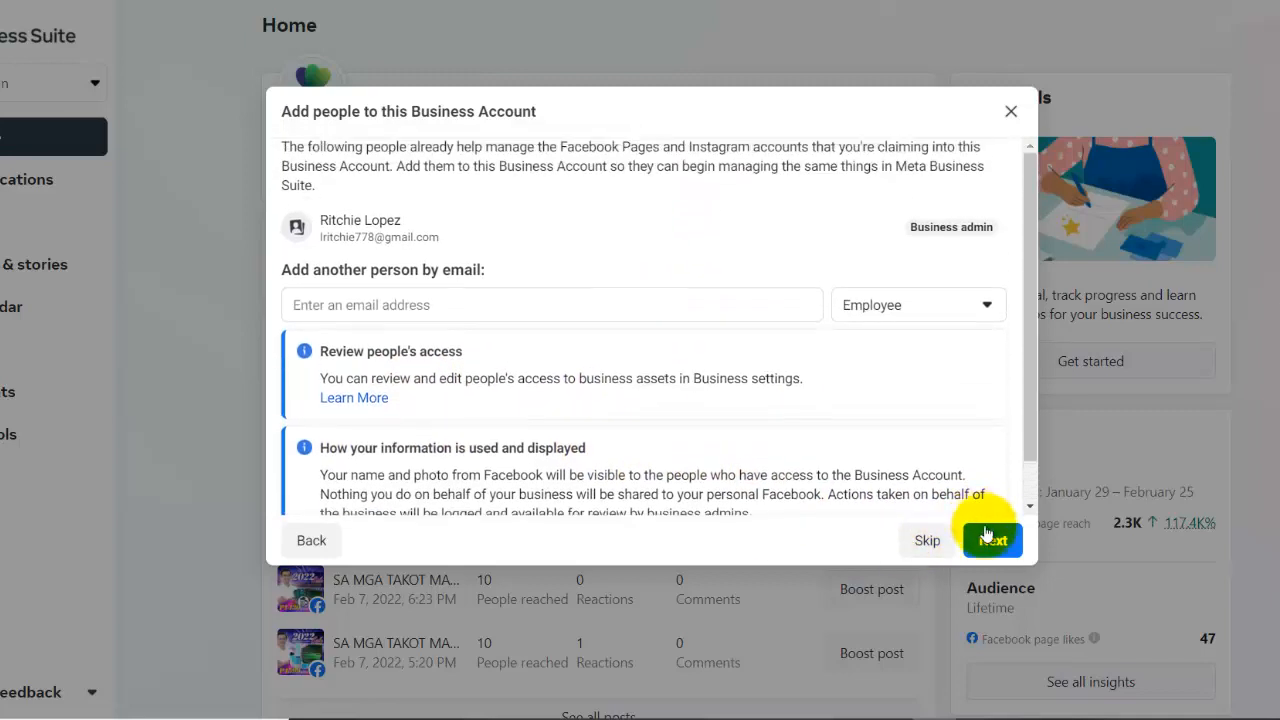
pyautogui.click(993, 545)
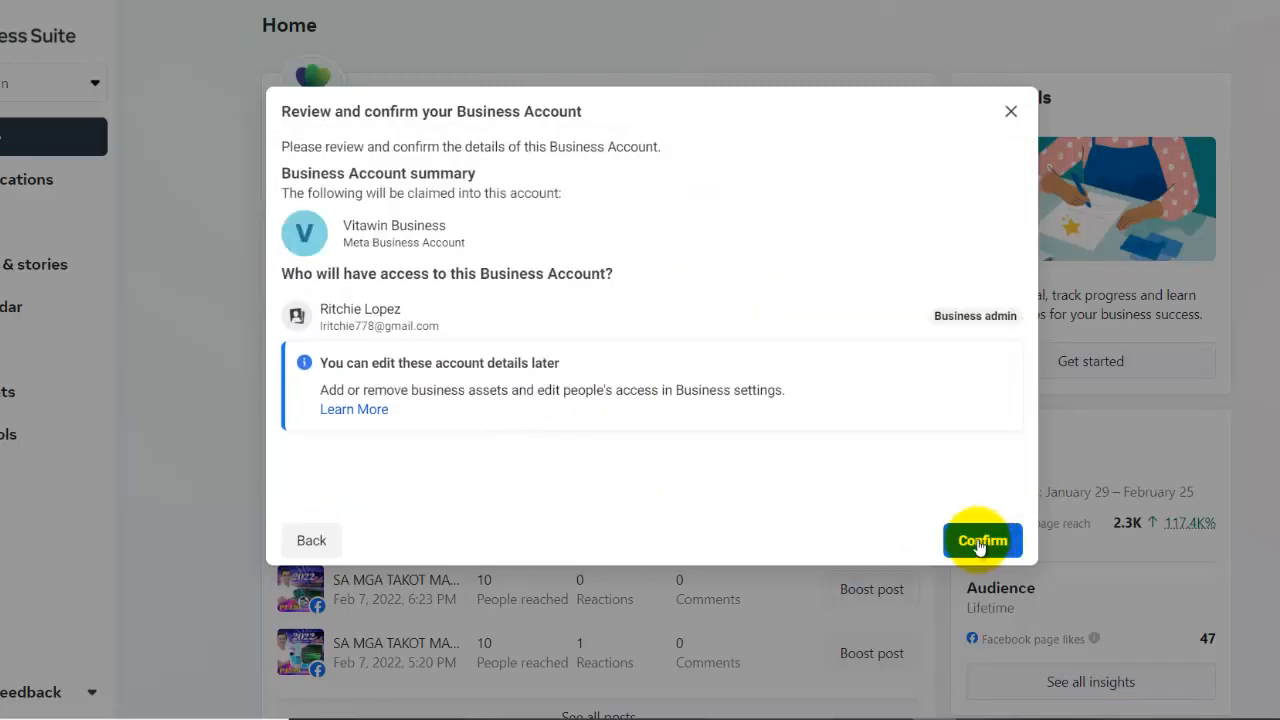
pyautogui.click(982, 541)
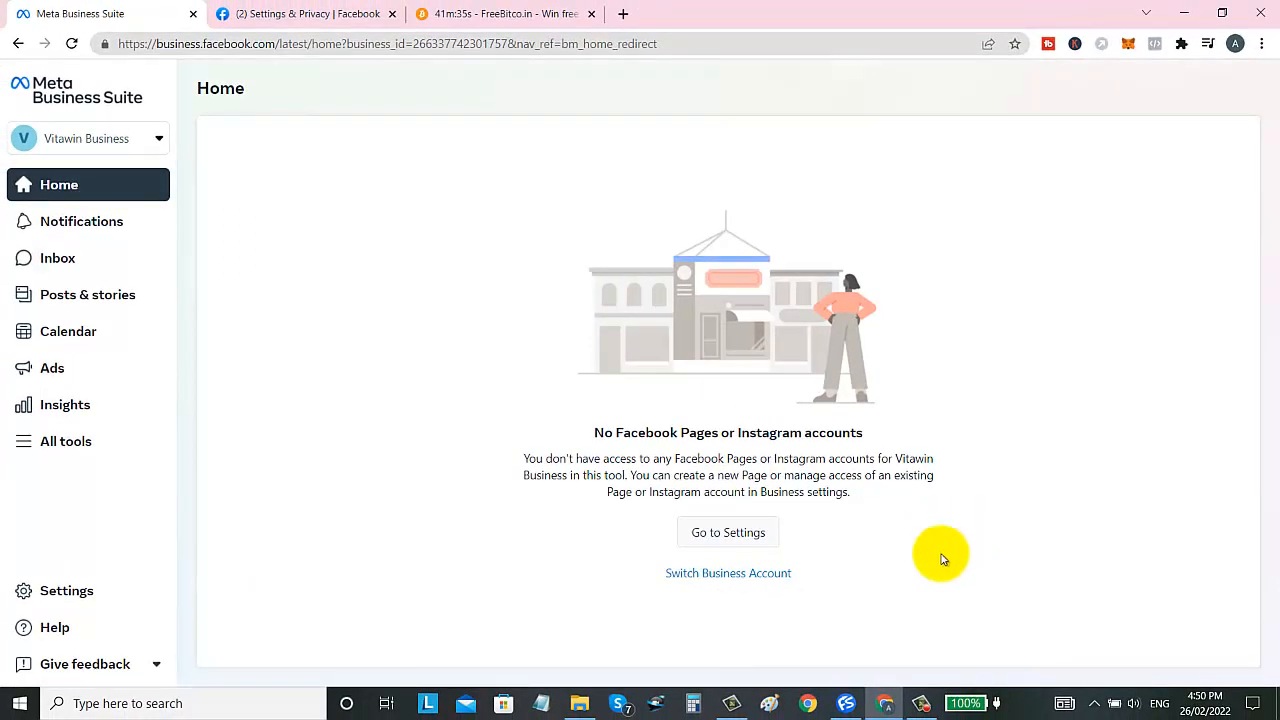
# View the account switcher's list of business accounts and Facebook Pages without changing the current account.
pyautogui.click(728, 573)
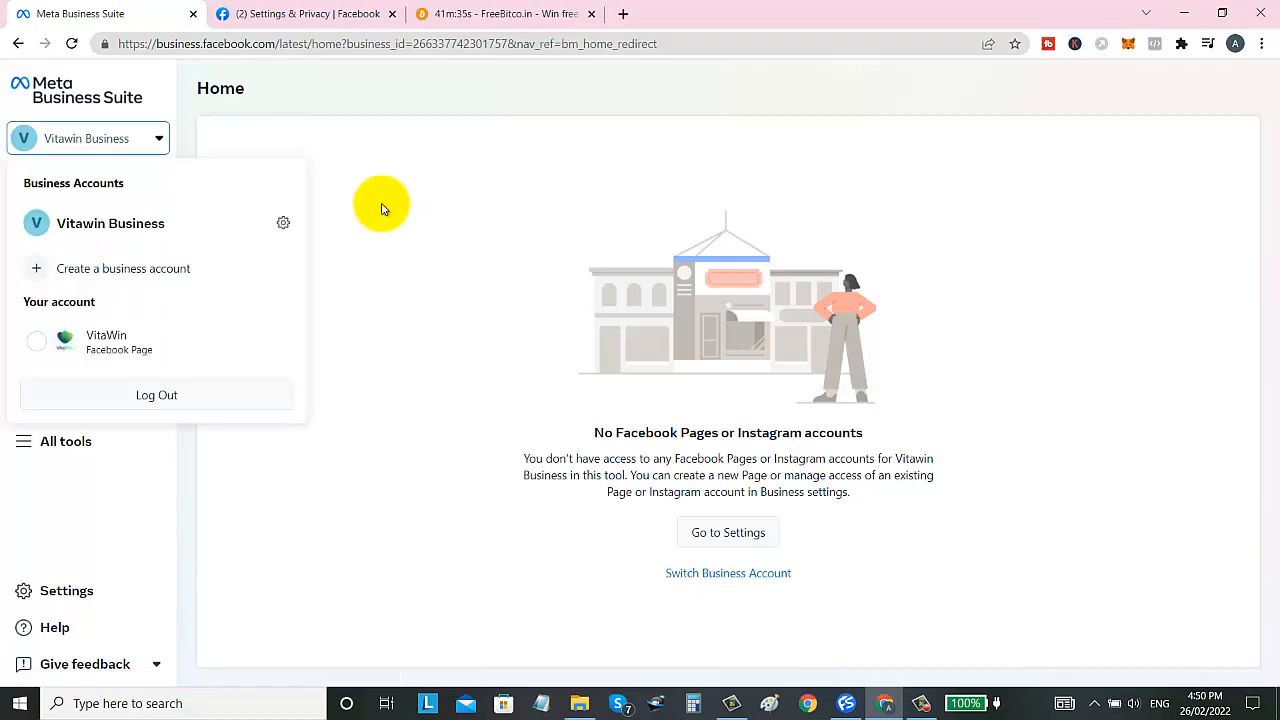
pyautogui.click(361, 180)
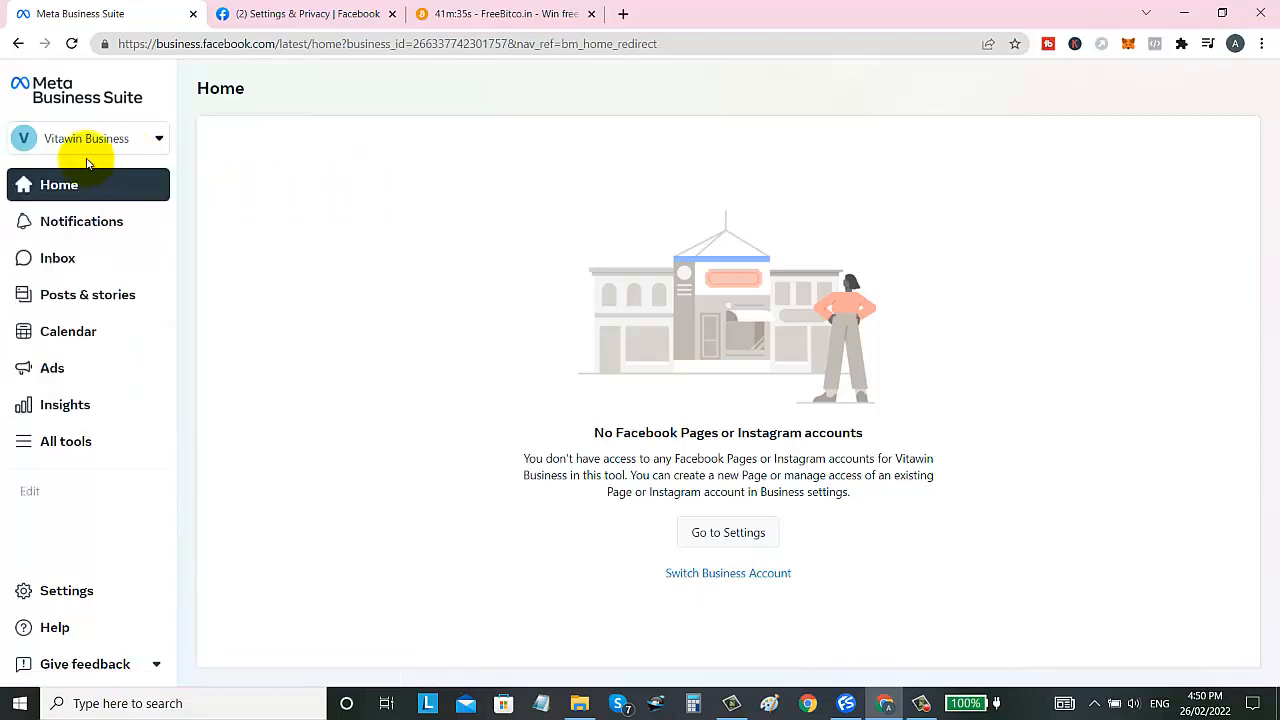
pyautogui.click(152, 138)
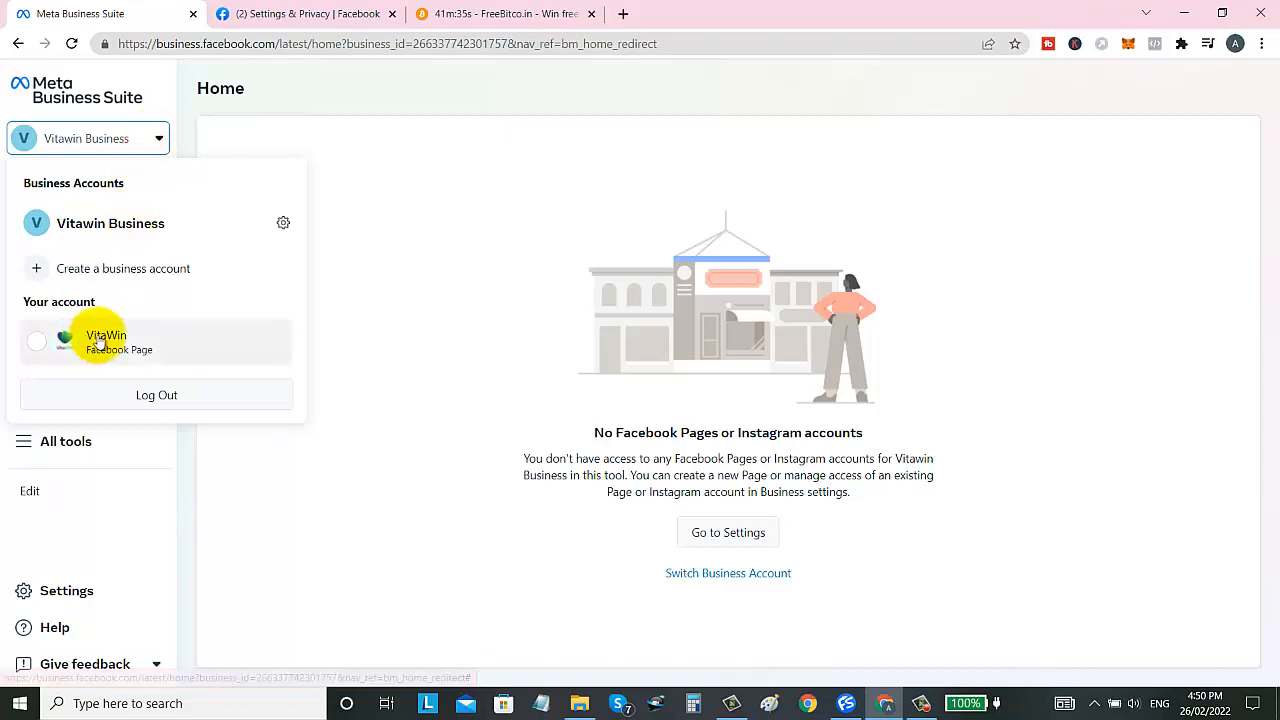
pyautogui.click(392, 188)
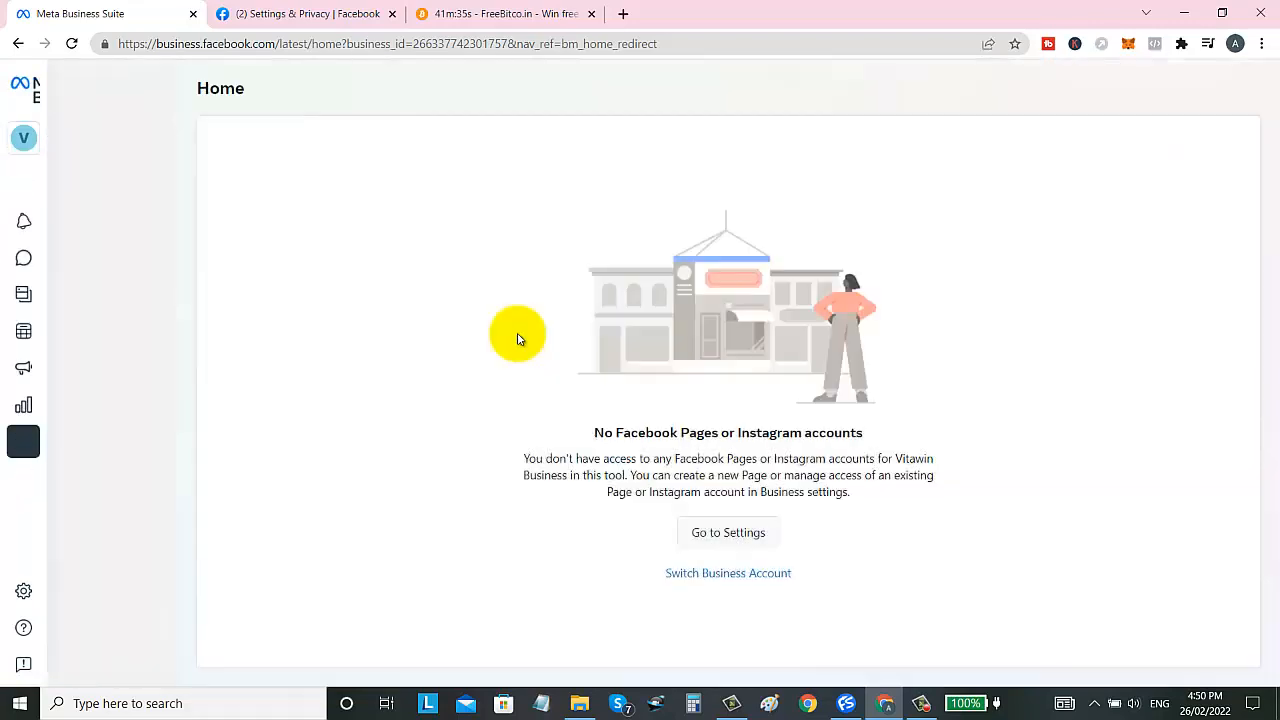
# Open the People settings of Vitawin Business and view the admin's asset assignment and permission options.
pyautogui.click(728, 536)
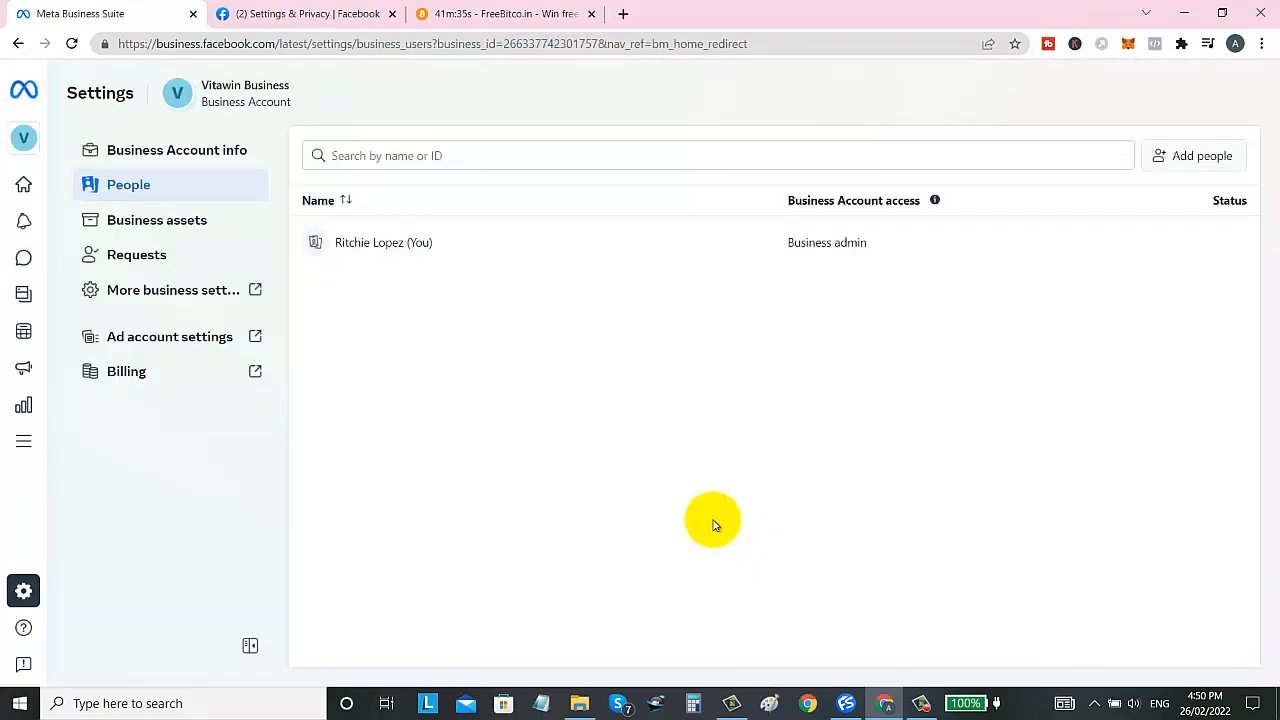
pyautogui.click(387, 246)
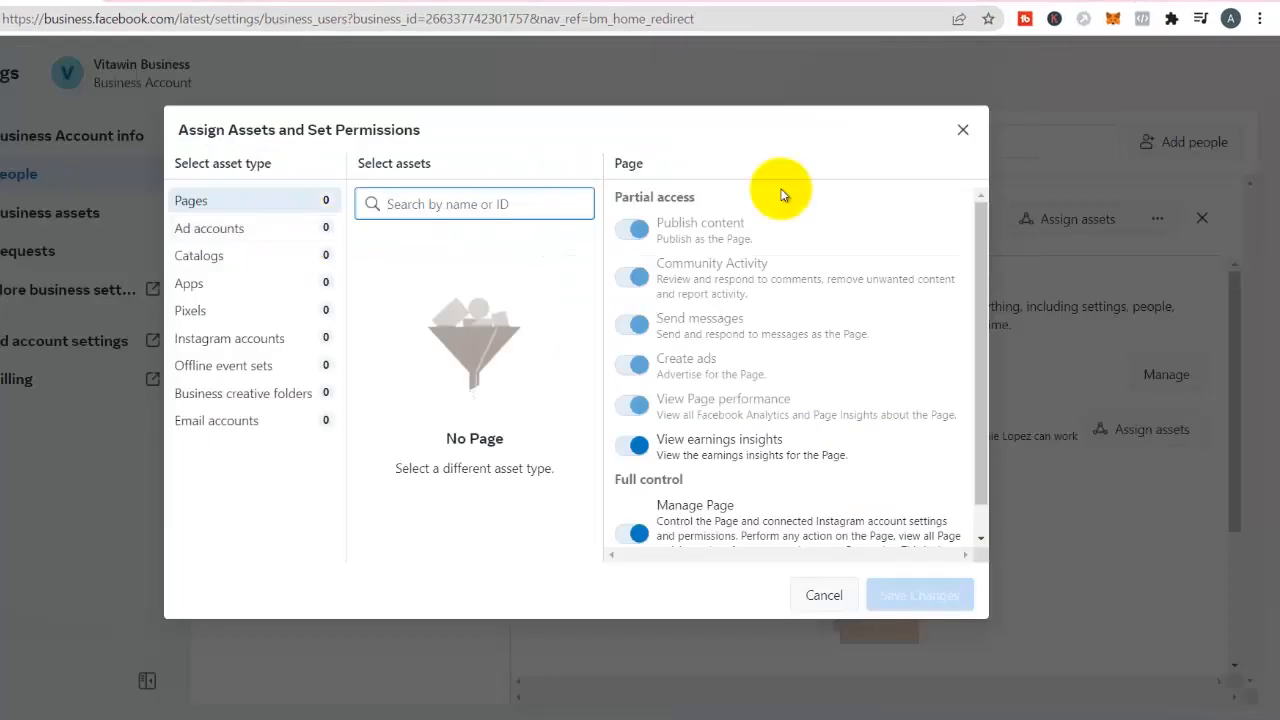
pyautogui.click(966, 129)
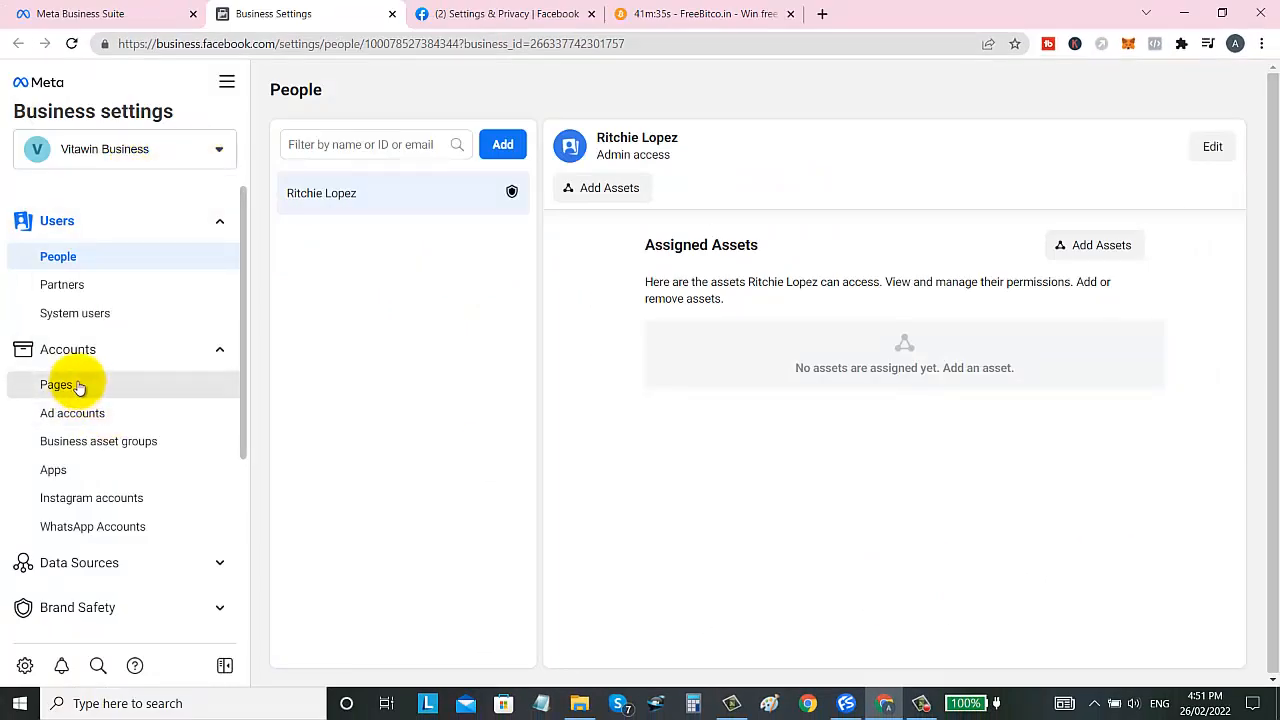
# Add the existing VitaWin Facebook Page to Vitawin Business and read the Page's request status.
pyautogui.click(70, 389)
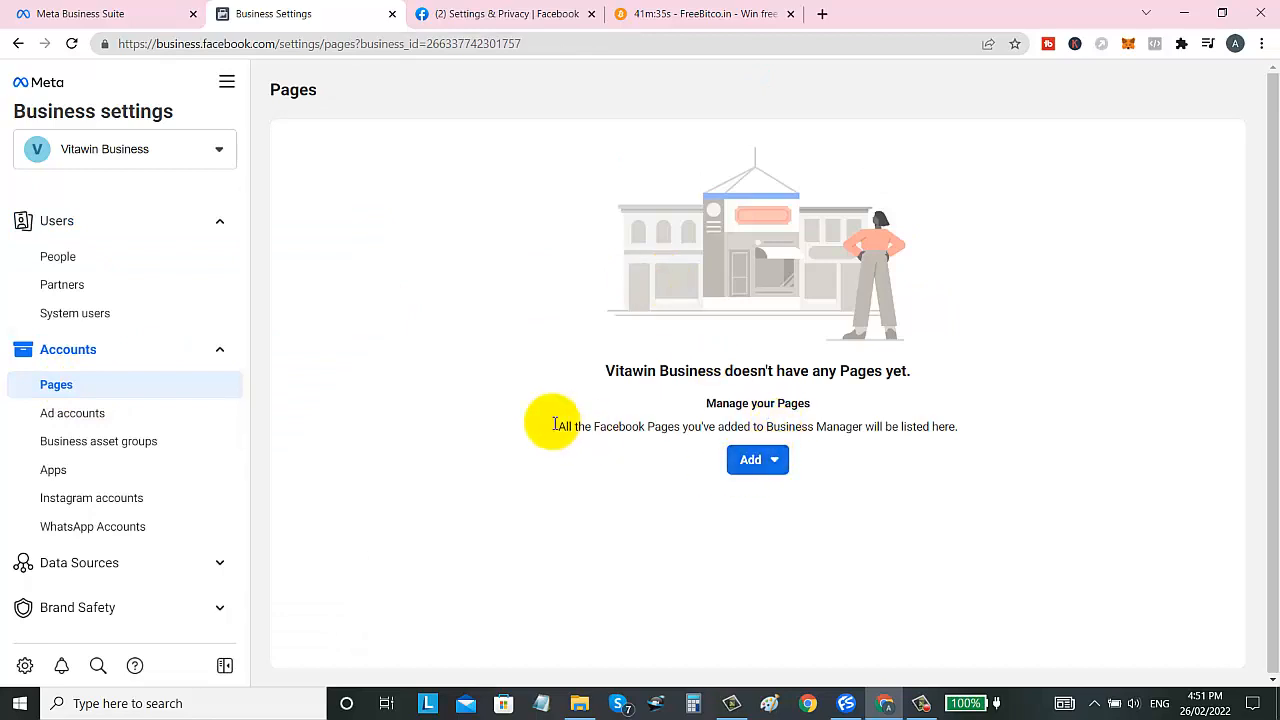
pyautogui.click(766, 461)
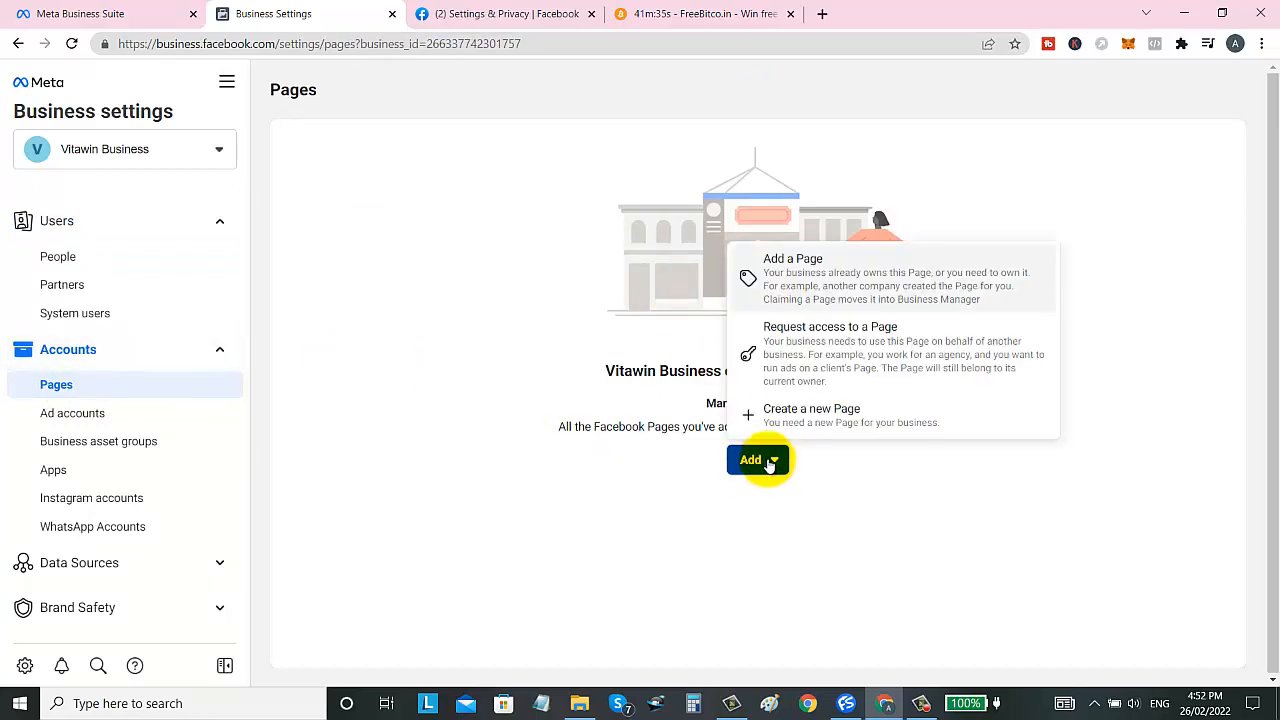
pyautogui.click(806, 285)
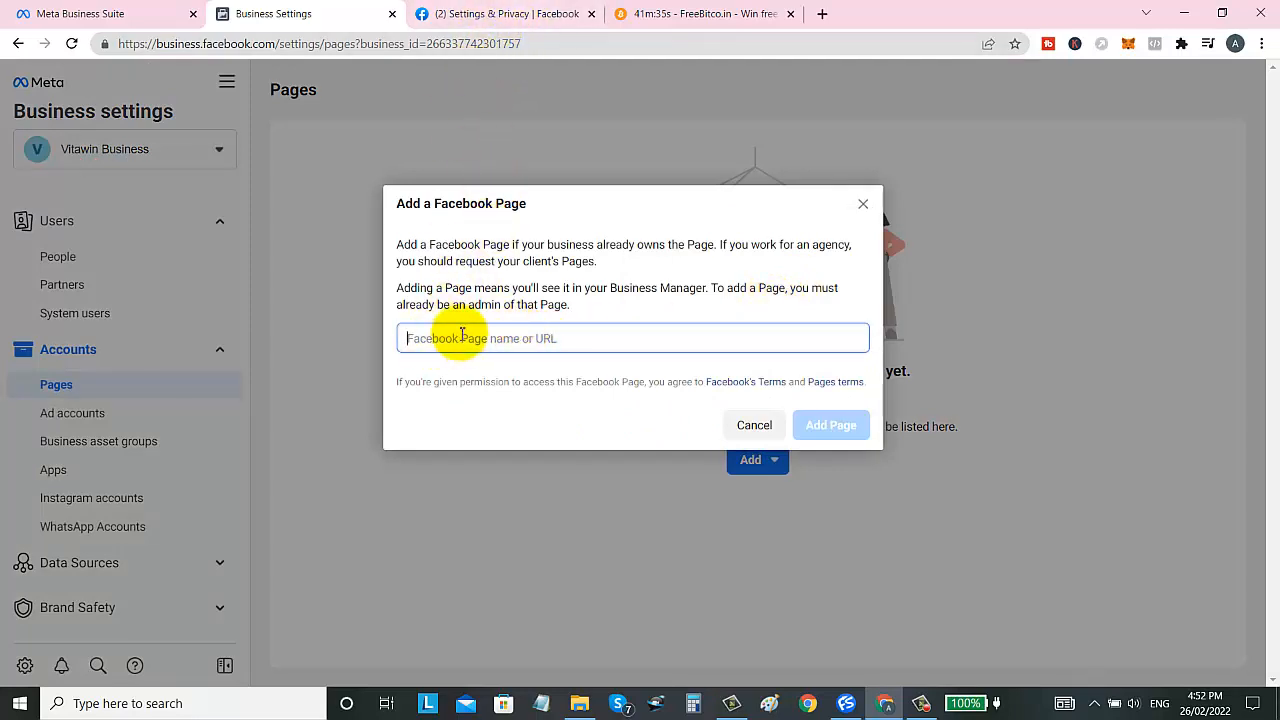
pyautogui.write('Vita')
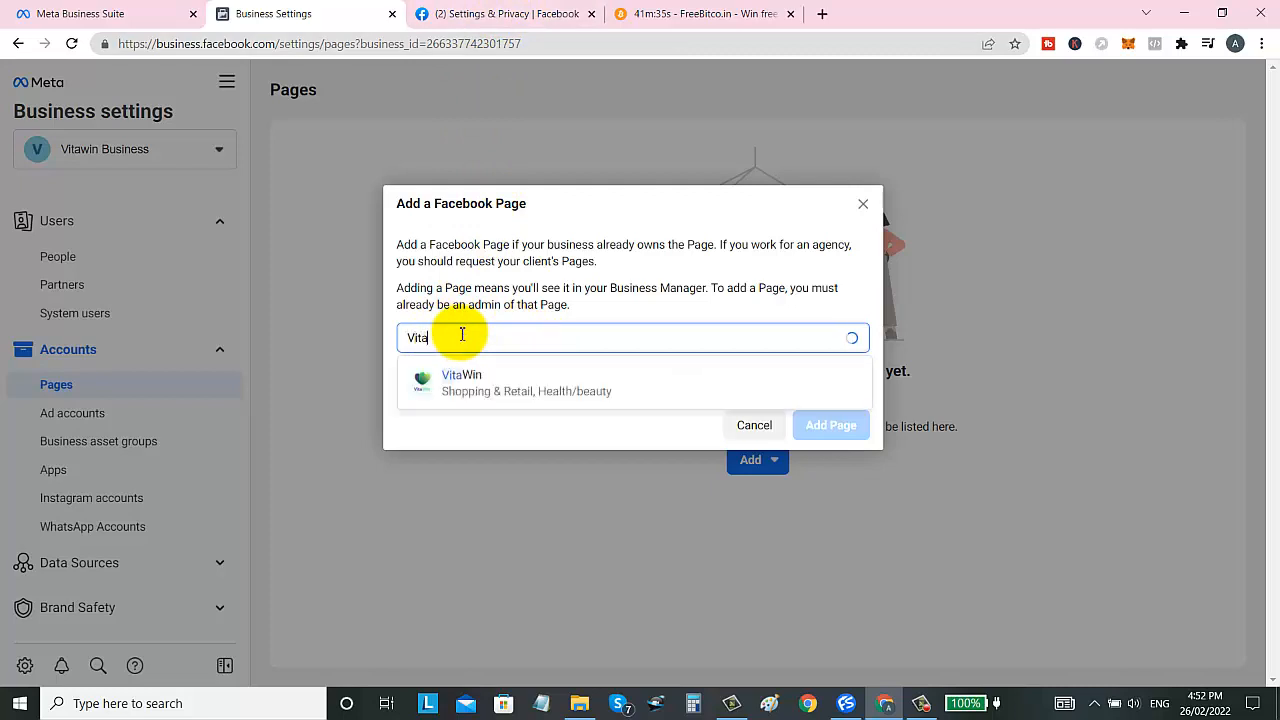
pyautogui.write('win')
pyautogui.click(478, 378)
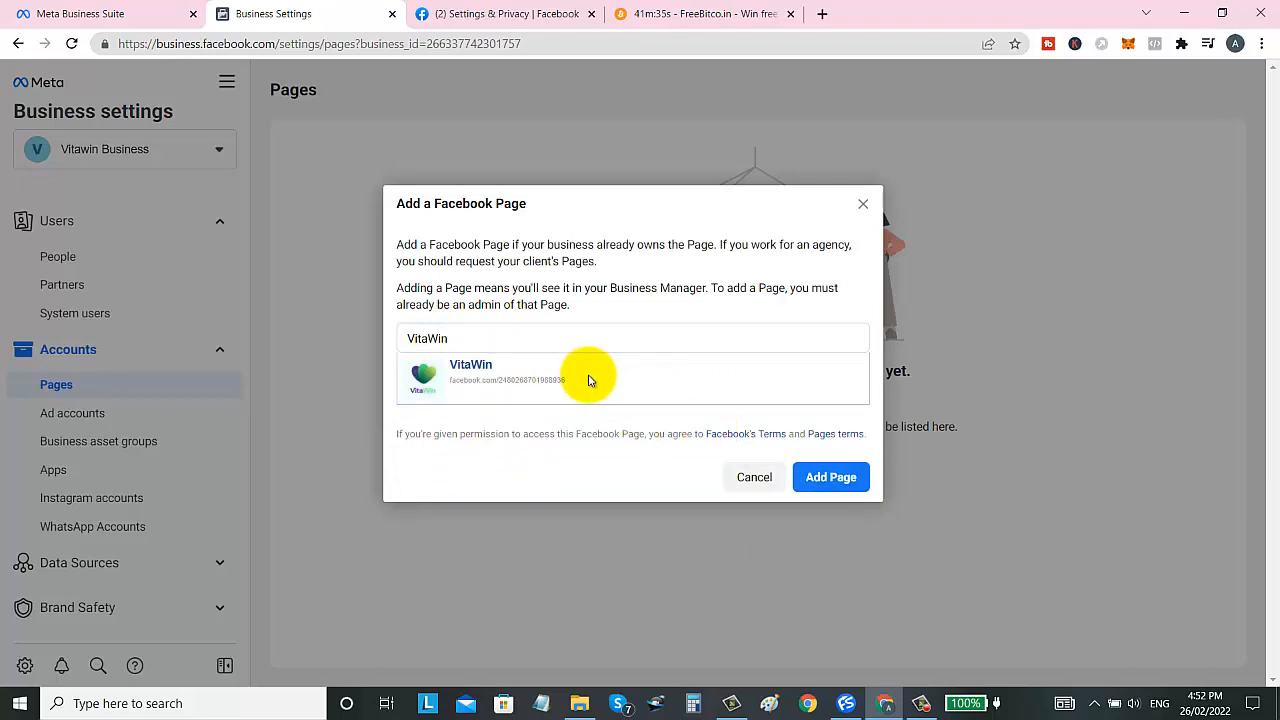
pyautogui.click(840, 482)
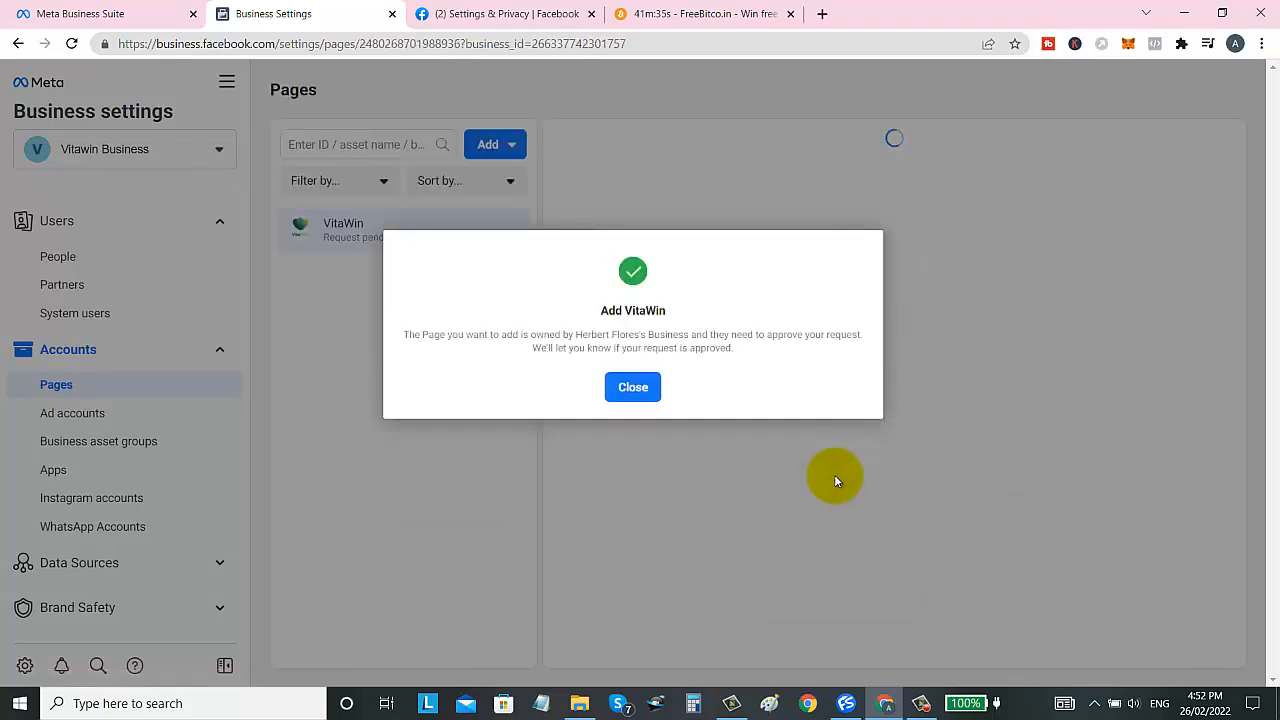
pyautogui.click(623, 386)
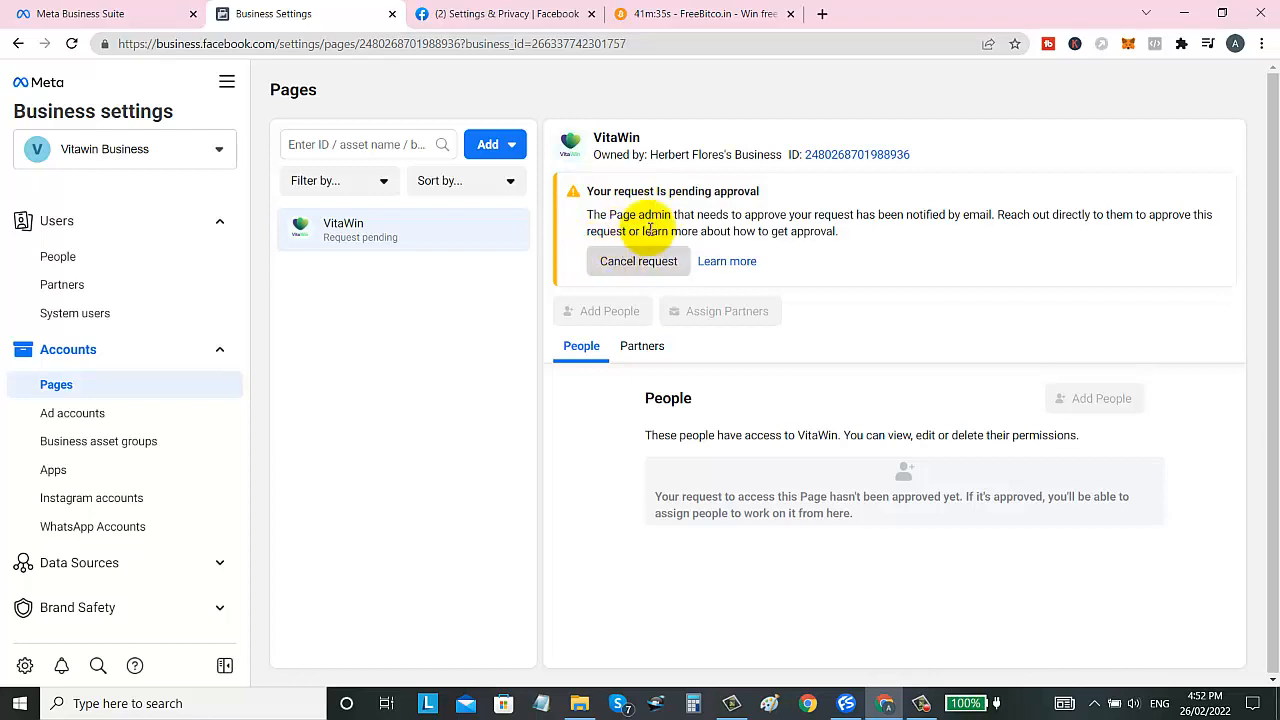
pyautogui.moveTo(673, 214); pyautogui.dragTo(840, 216)
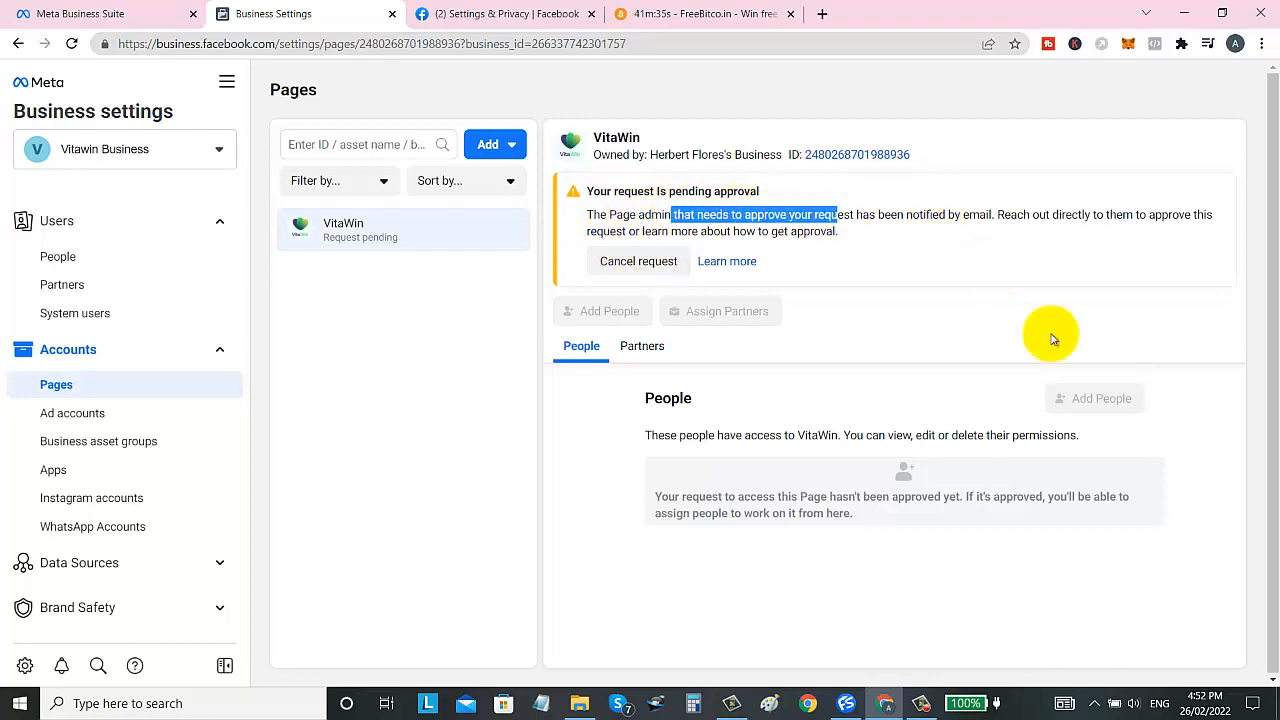
pyautogui.click(903, 405)
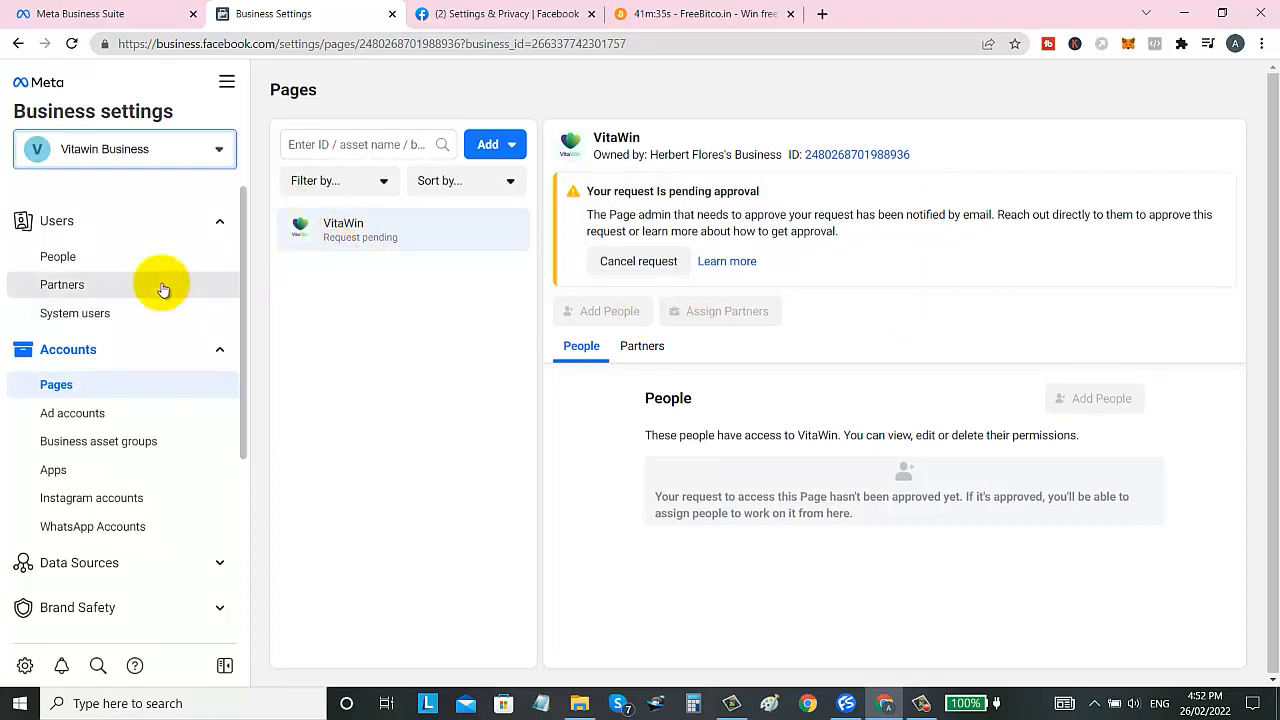
# Start a new ad account for Vitawin Business and name it "vitawin ad account".
pyautogui.click(155, 413)
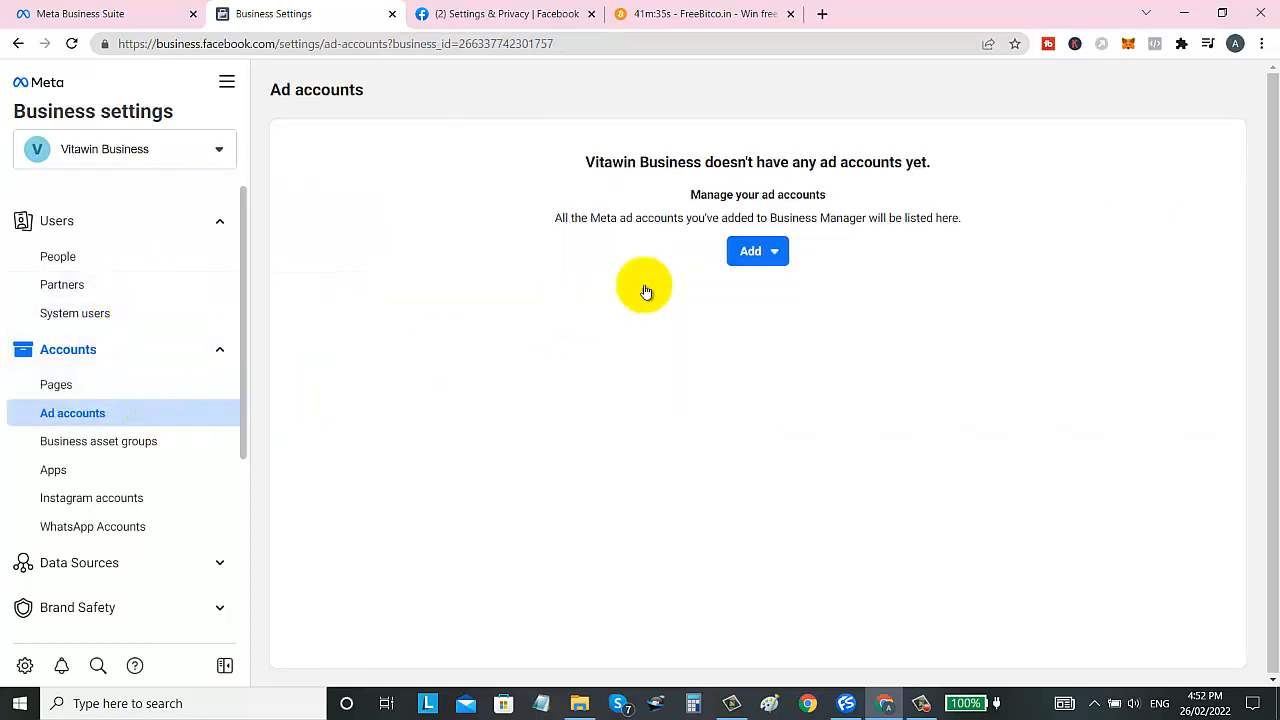
pyautogui.click(757, 459)
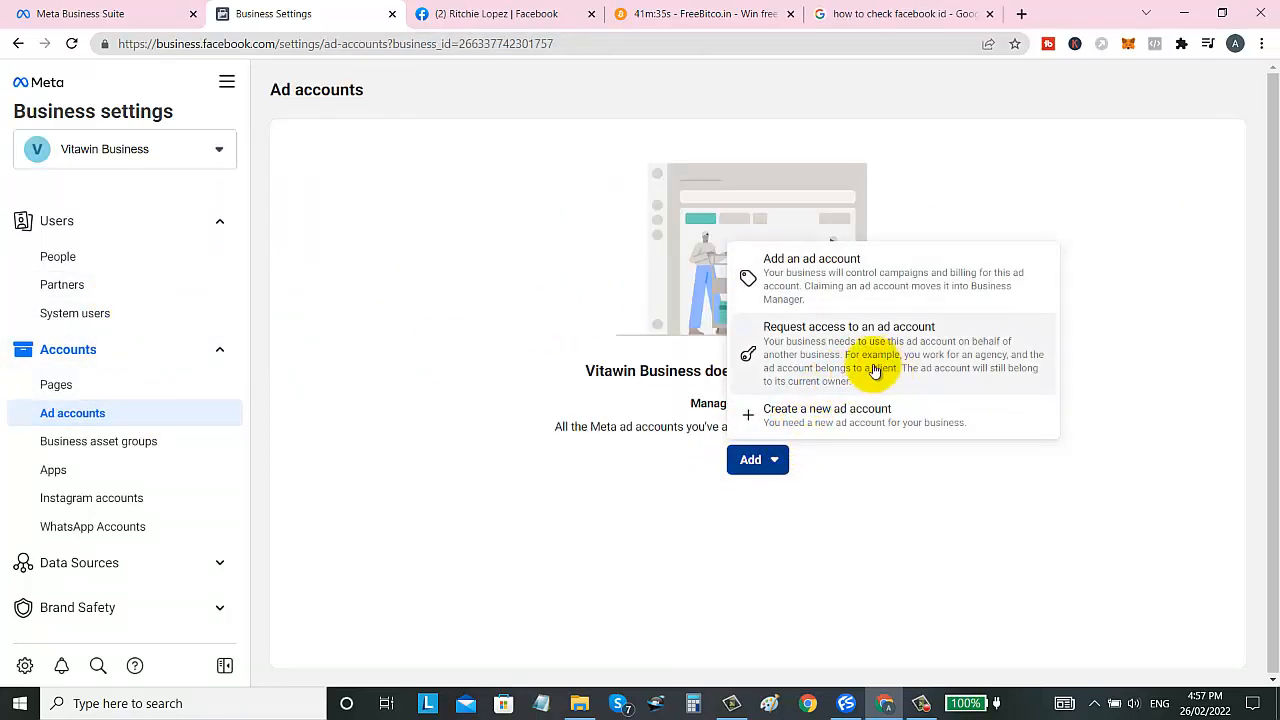
pyautogui.click(420, 322)
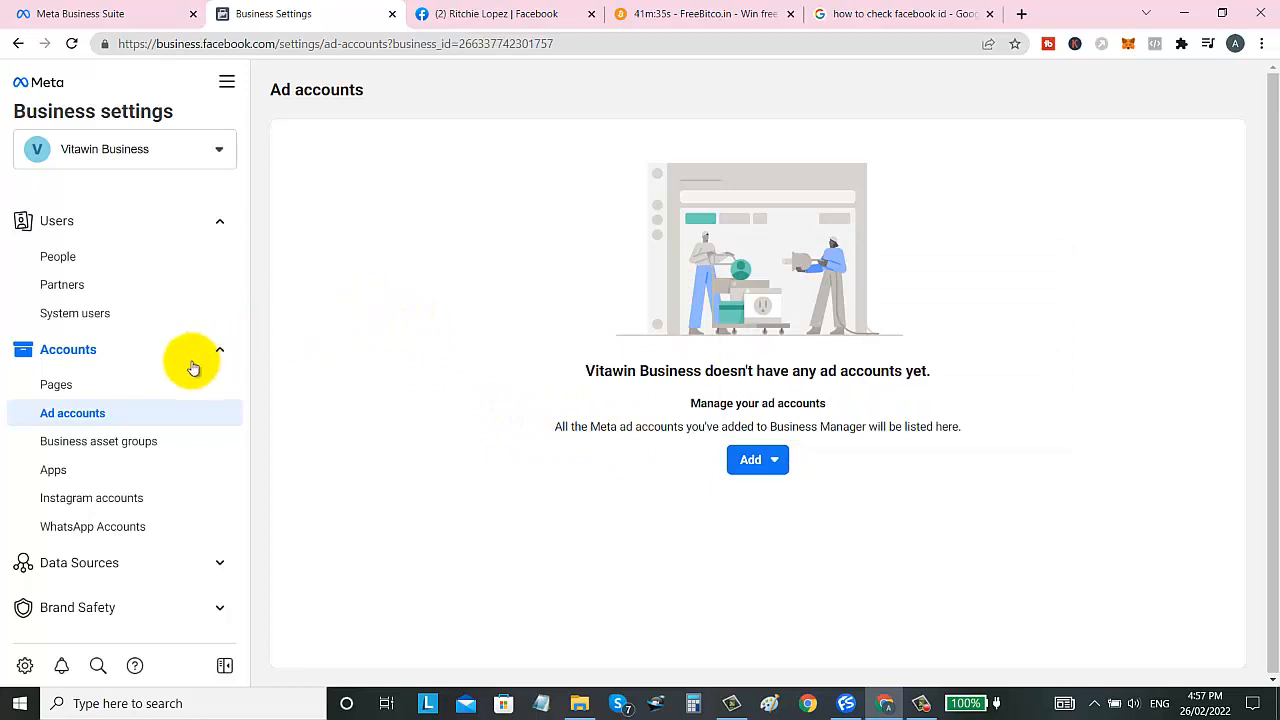
pyautogui.click(776, 462)
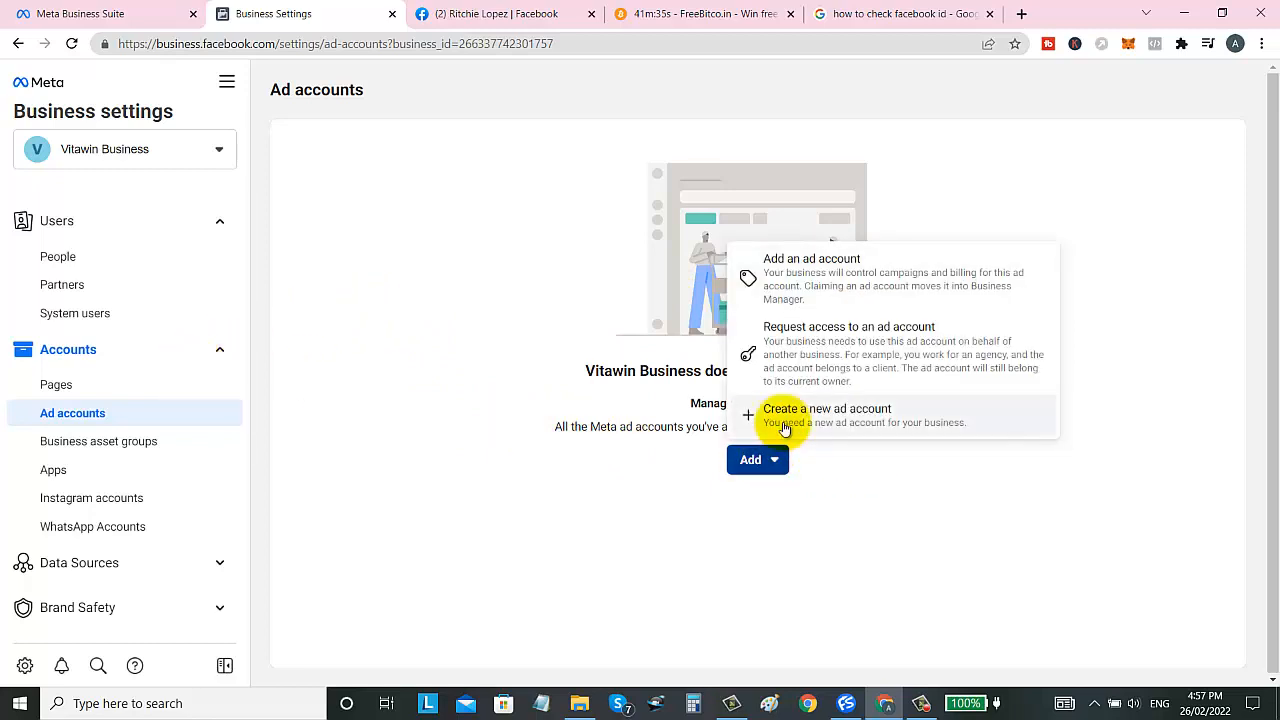
pyautogui.click(785, 423)
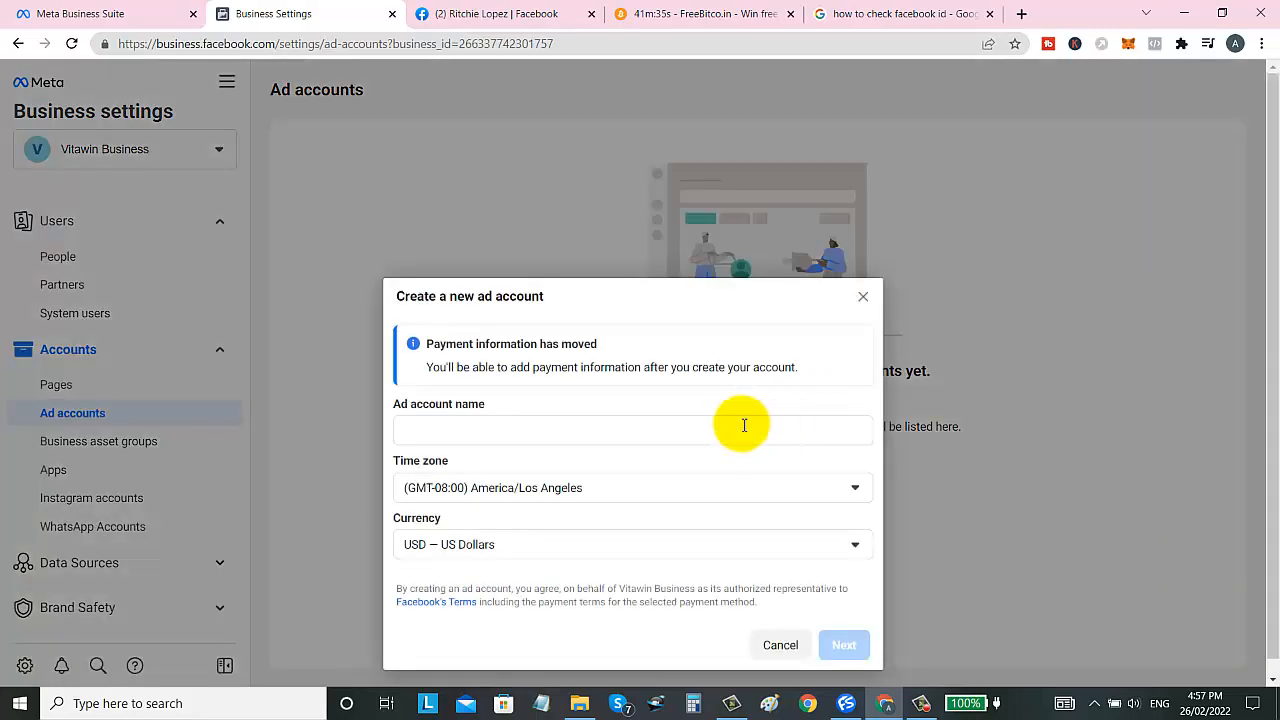
pyautogui.click(485, 432)
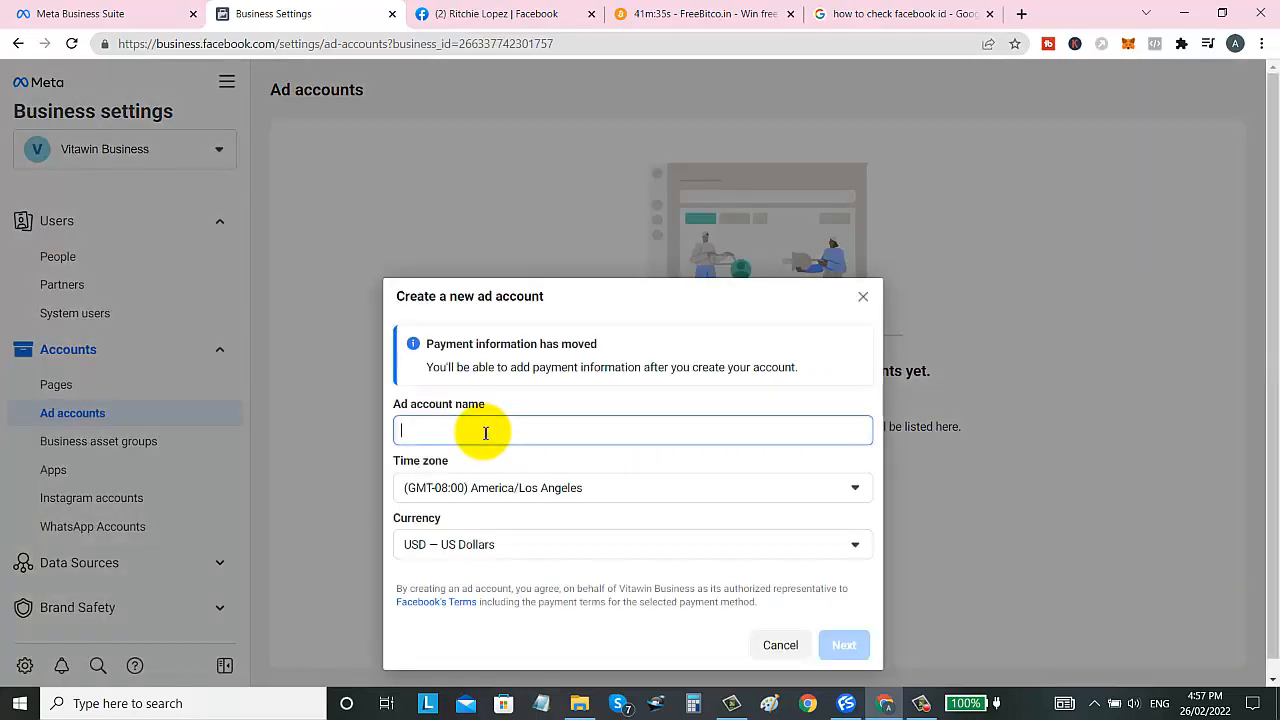
pyautogui.write('vitawin ad account')
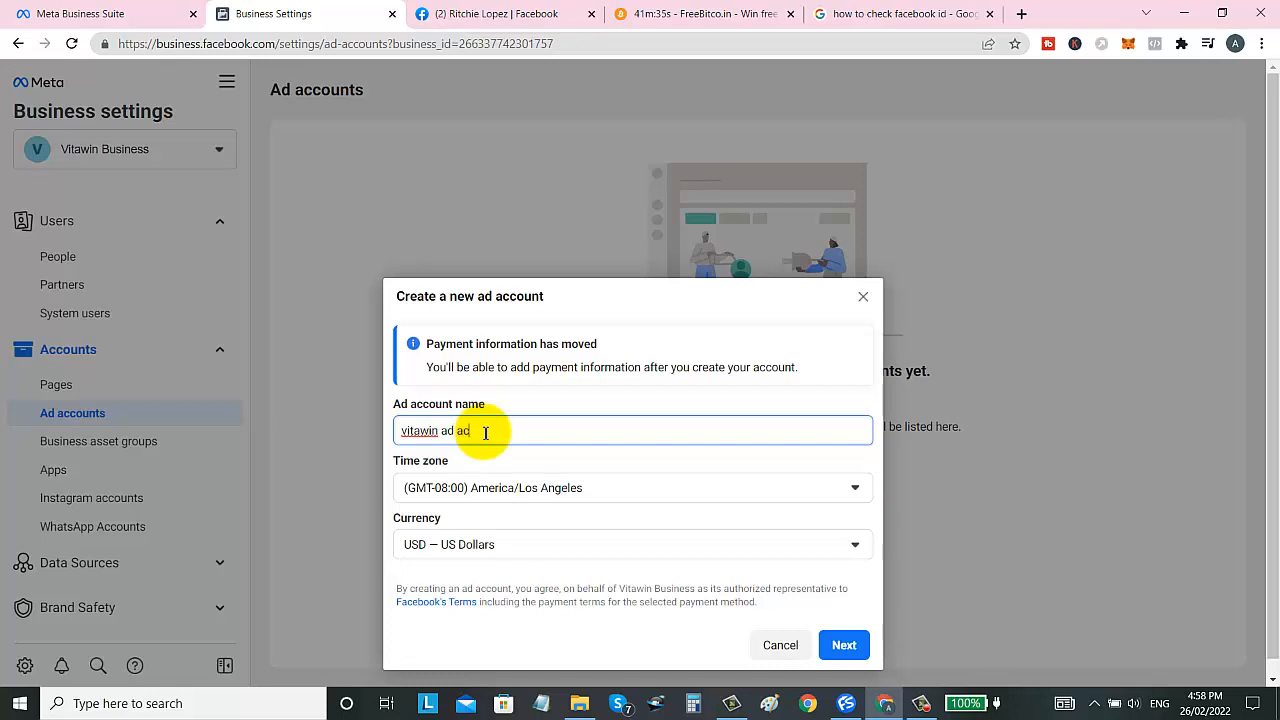
# Set the new ad account's time zone to (GMT+08:00) Asia/Manila.
pyautogui.click(541, 490)
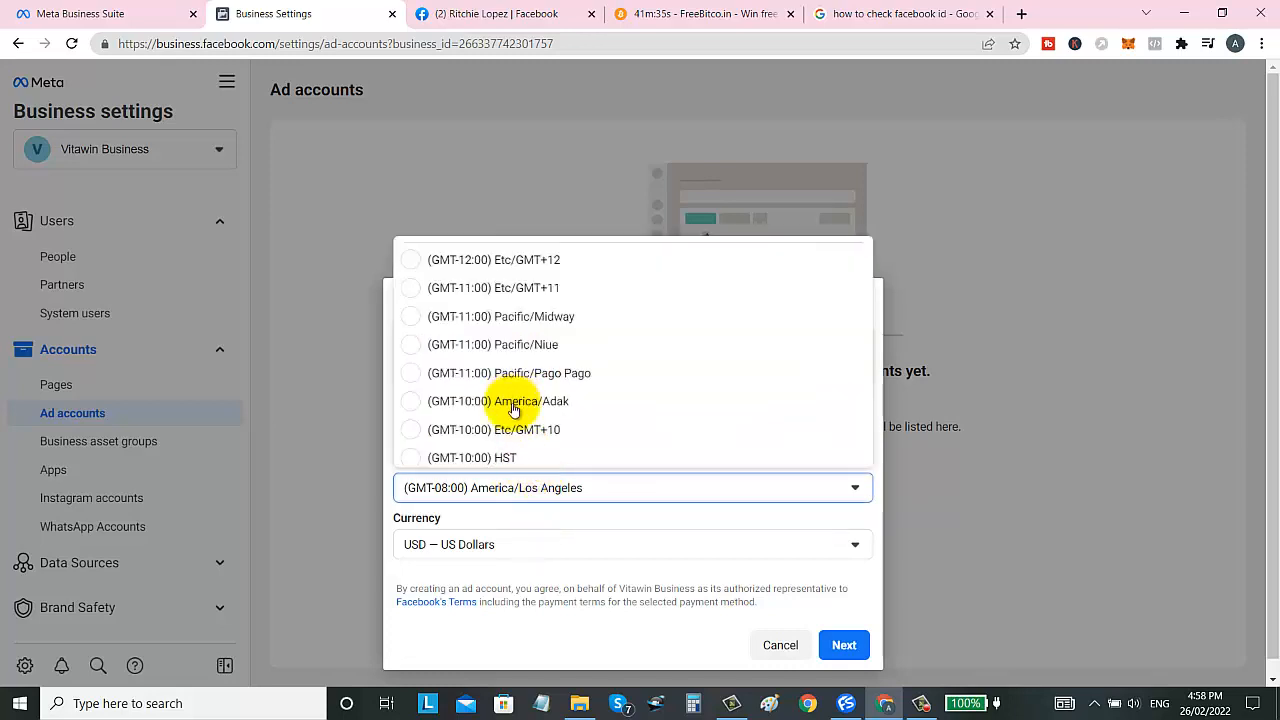
pyautogui.scroll(-10, 640, 392)
pyautogui.scroll(-5, 491, 389)
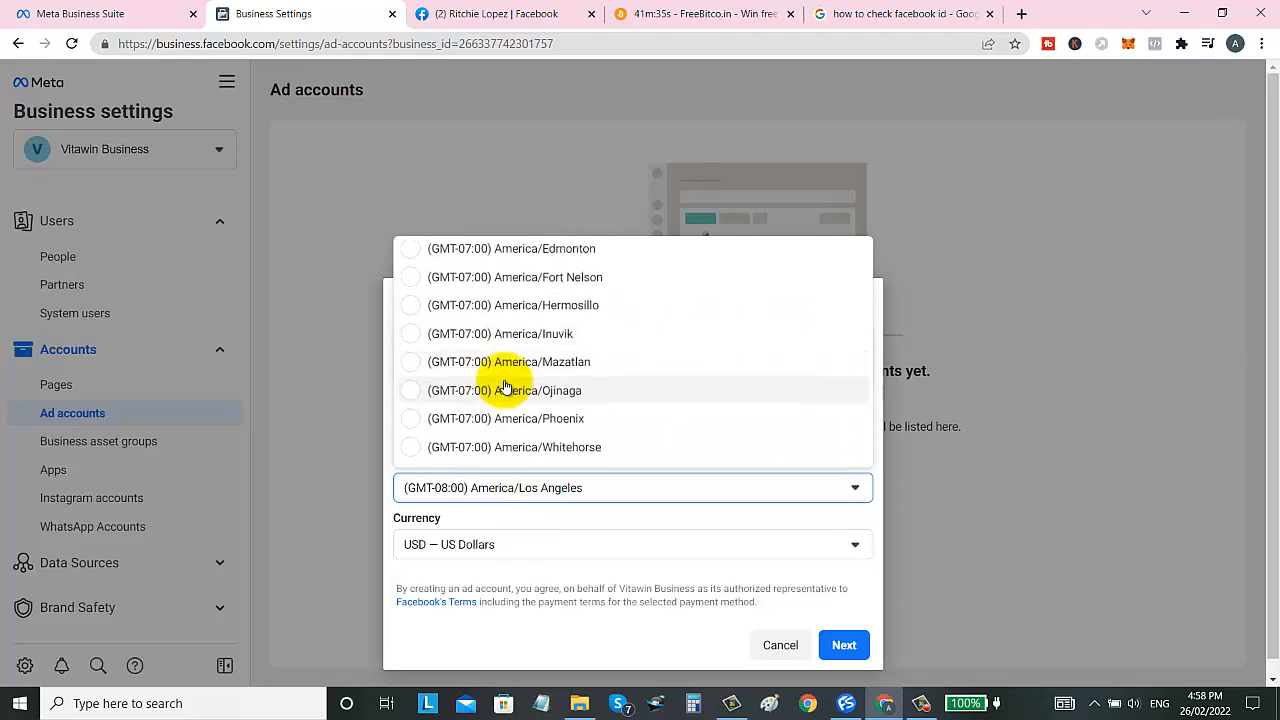
pyautogui.scroll(-5, 510, 393)
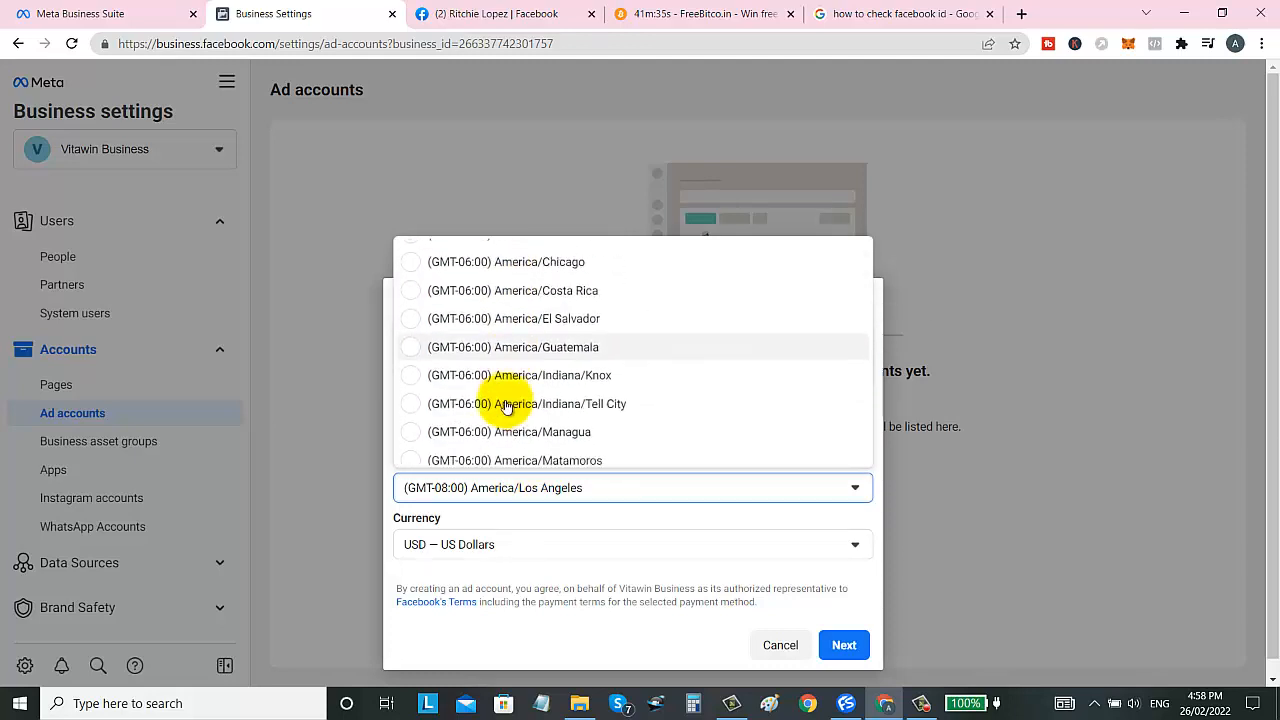
pyautogui.scroll(-20, 550, 400)
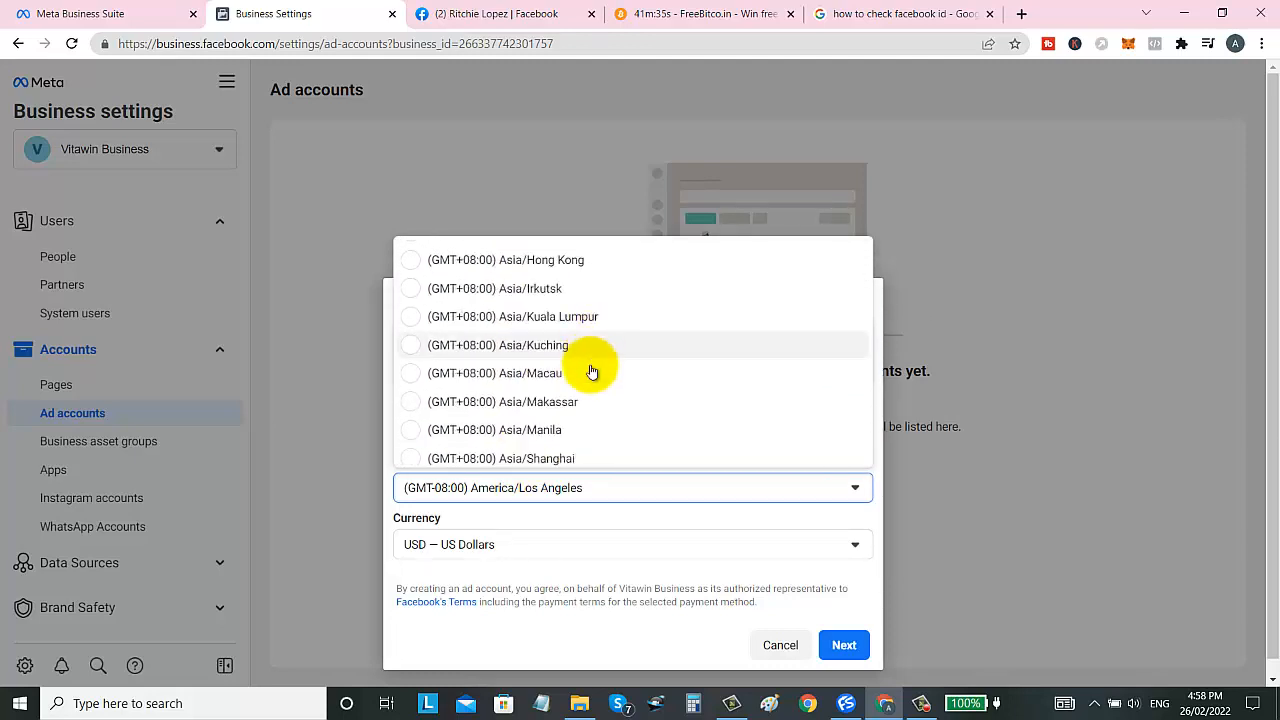
pyautogui.click(521, 433)
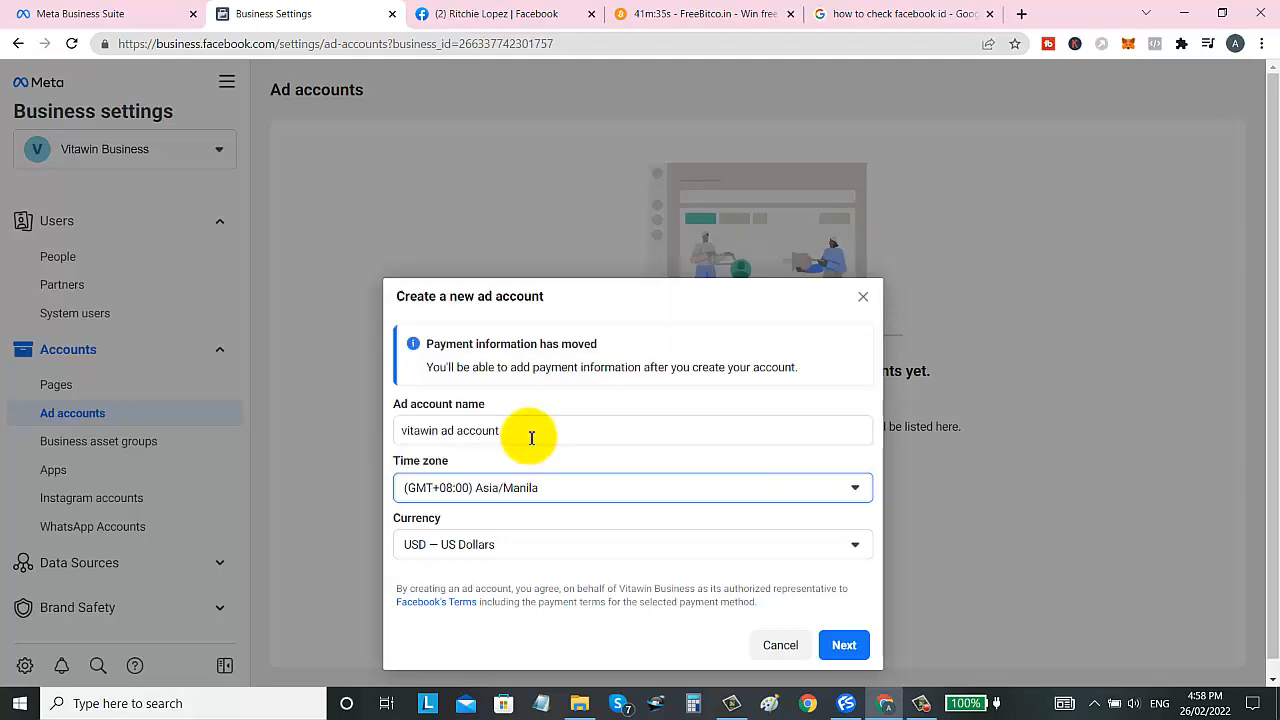
# Set the new ad account's currency to PHP — Philippine Peso.
pyautogui.click(708, 556)
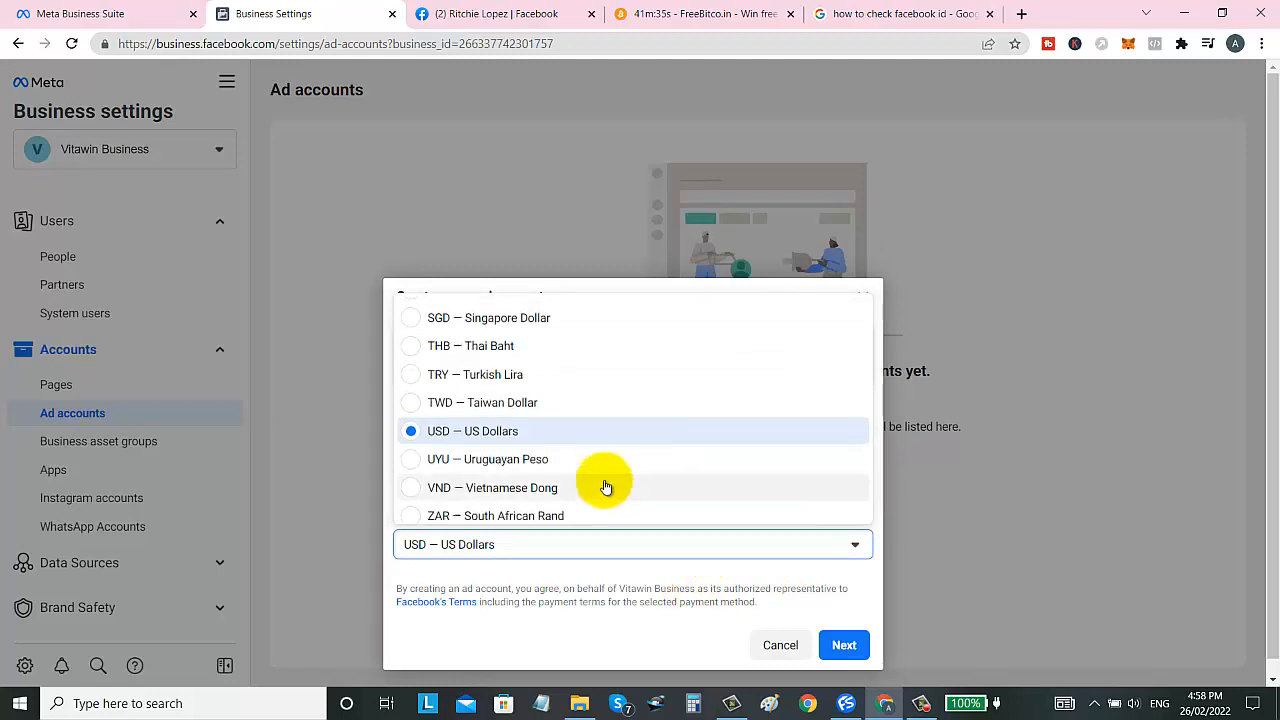
pyautogui.scroll(4, 674, 420)
pyautogui.scroll(-1, 705, 427)
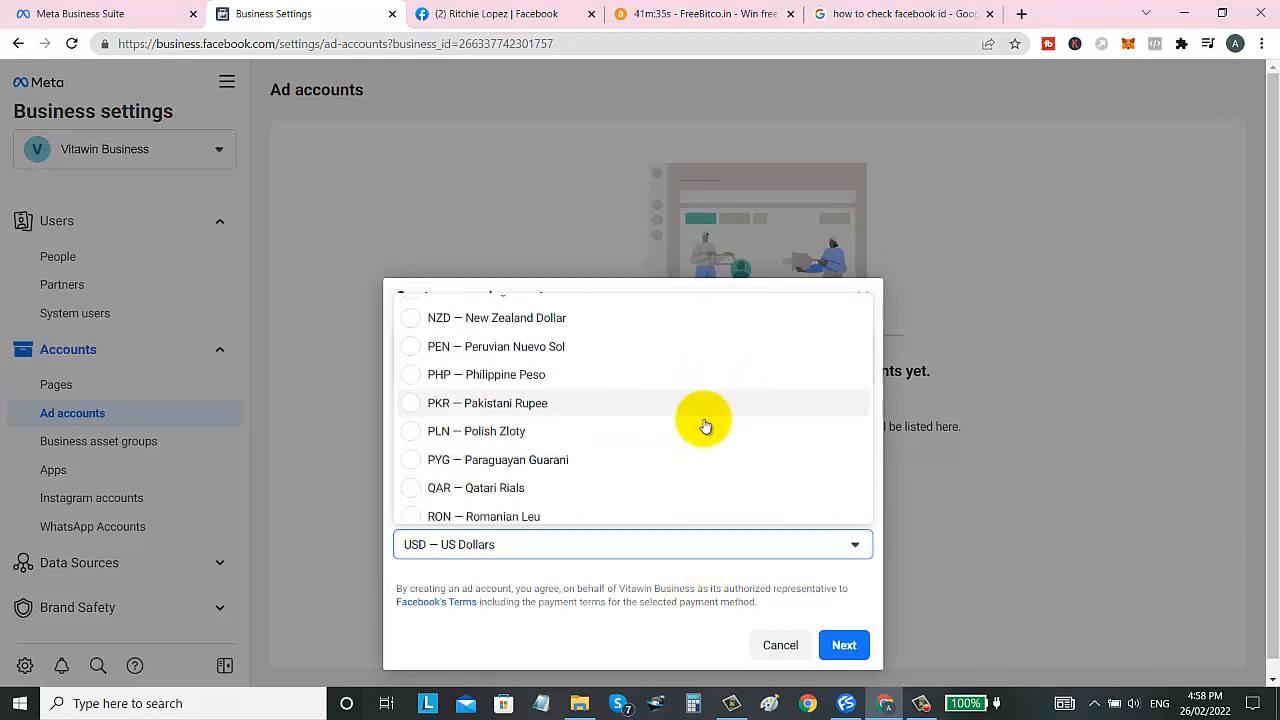
pyautogui.click(523, 362)
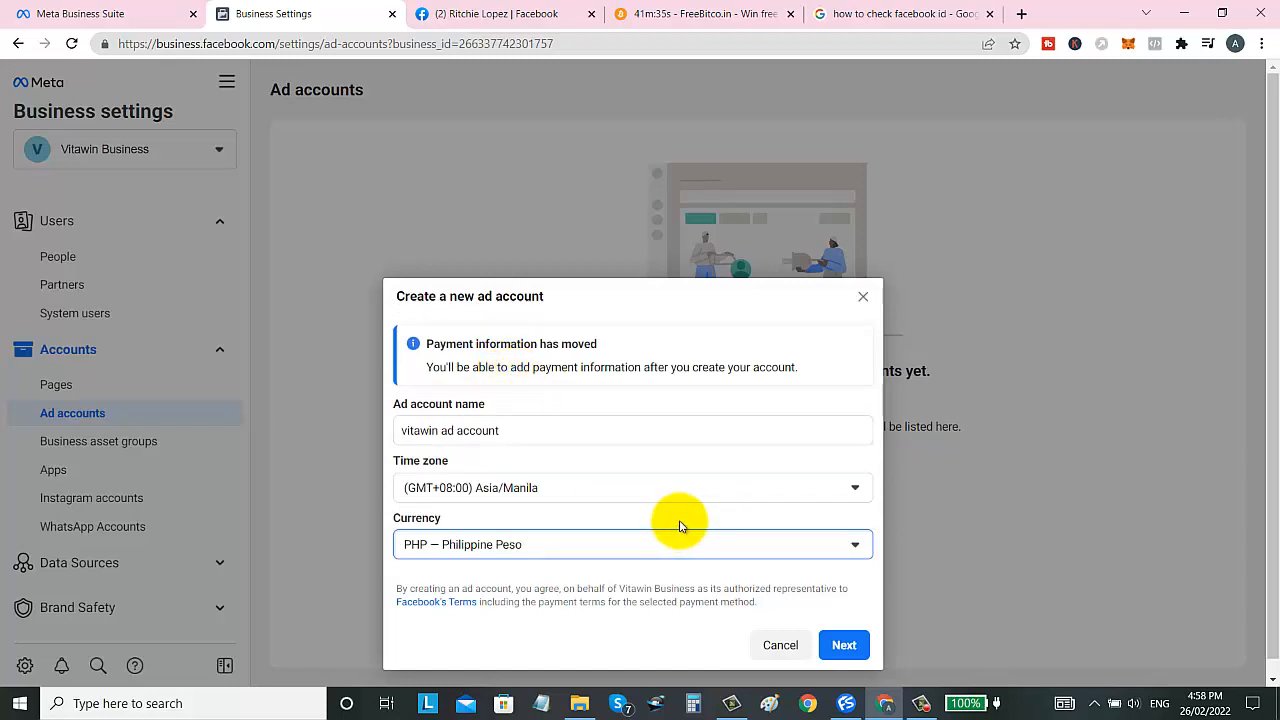
# Designate the ad account for My business (Vitawin Business) and create it.
pyautogui.click(844, 645)
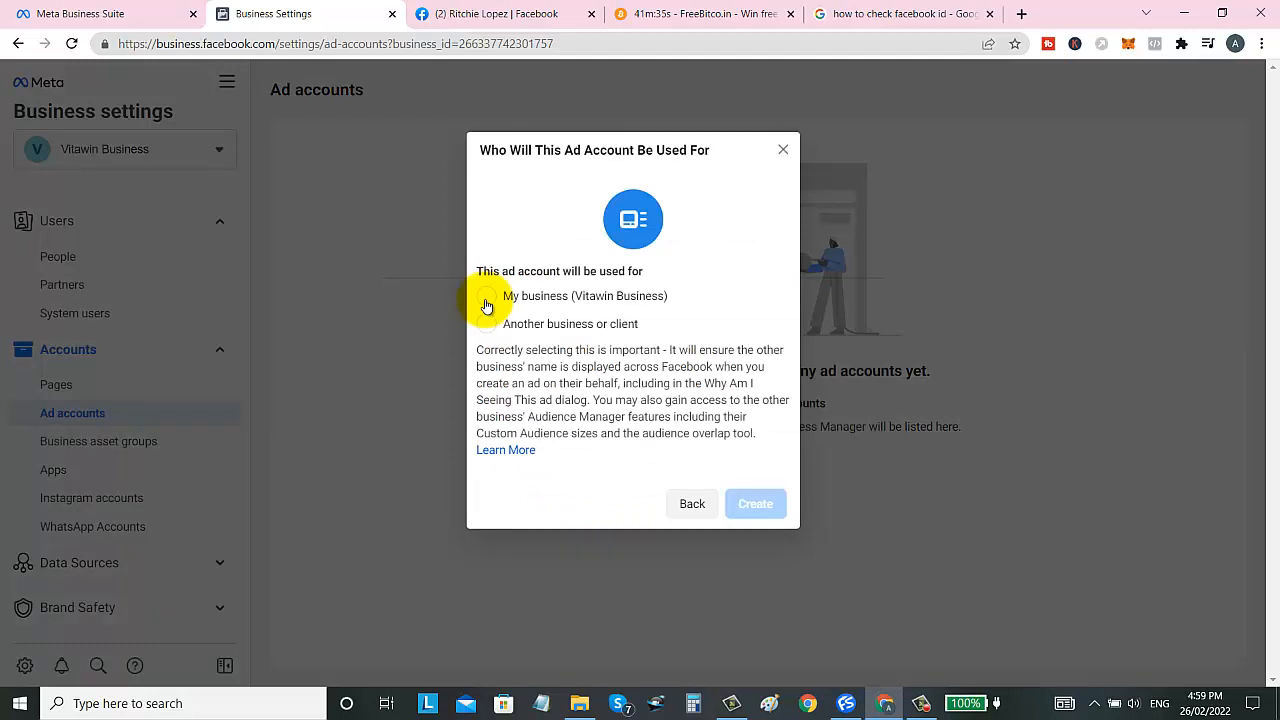
pyautogui.click(486, 300)
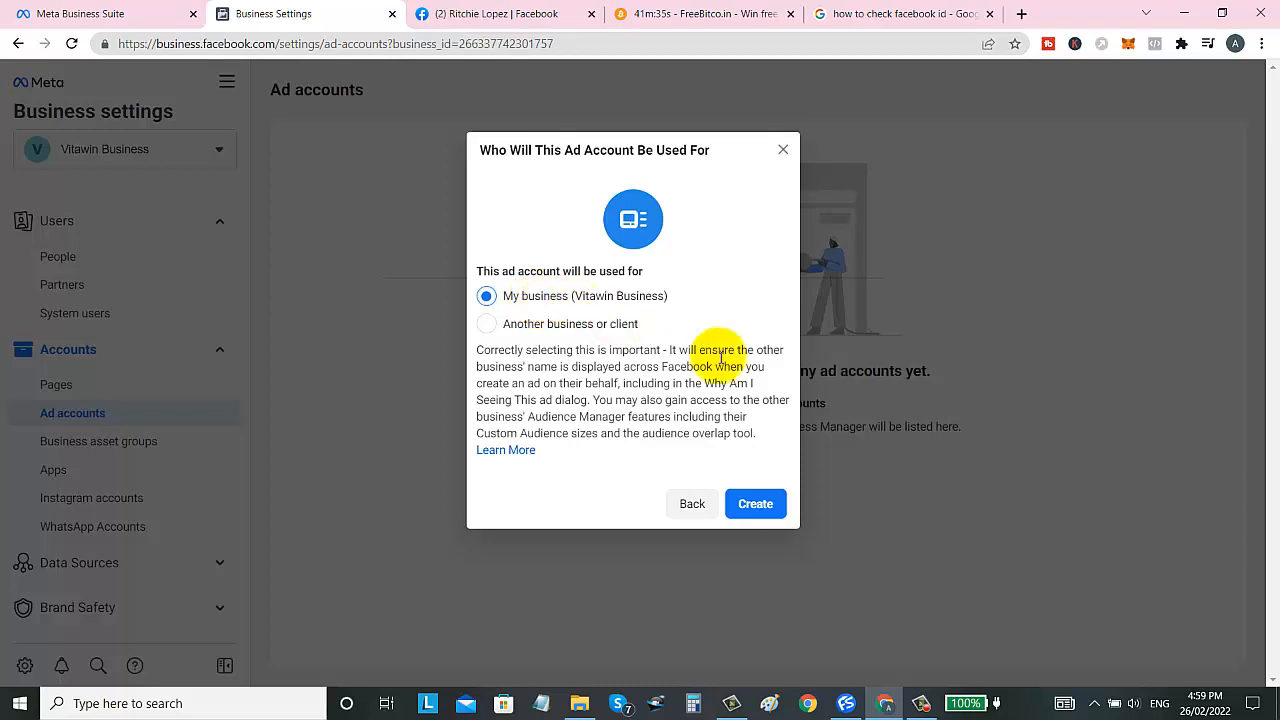
pyautogui.click(756, 505)
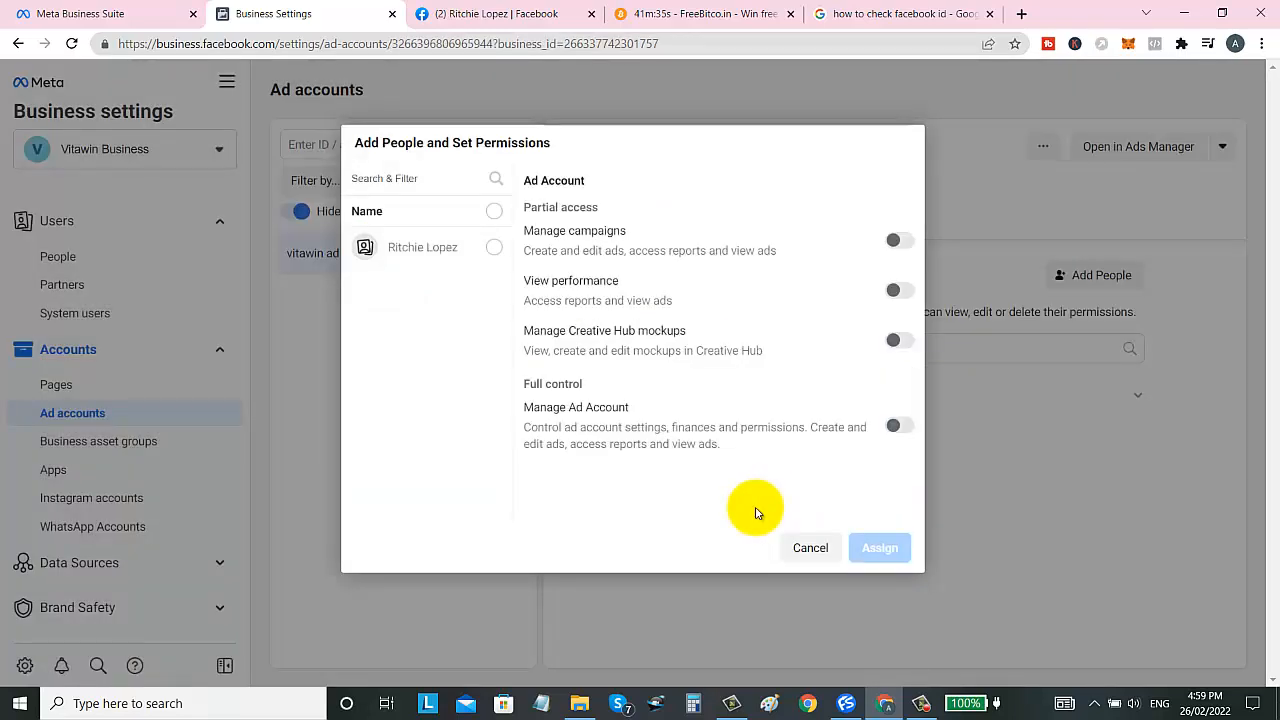
# Assign the admin to the new ad account with full control through the Manage Ad Account permission.
pyautogui.click(893, 241)
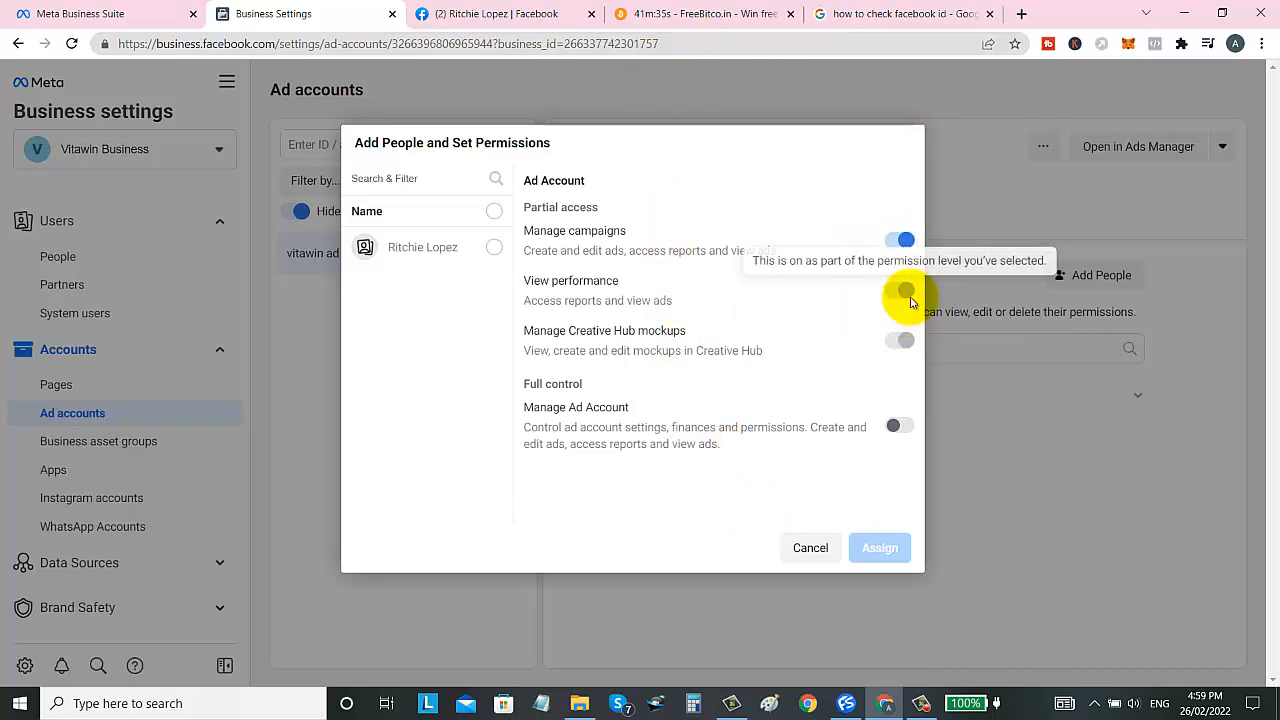
pyautogui.click(897, 427)
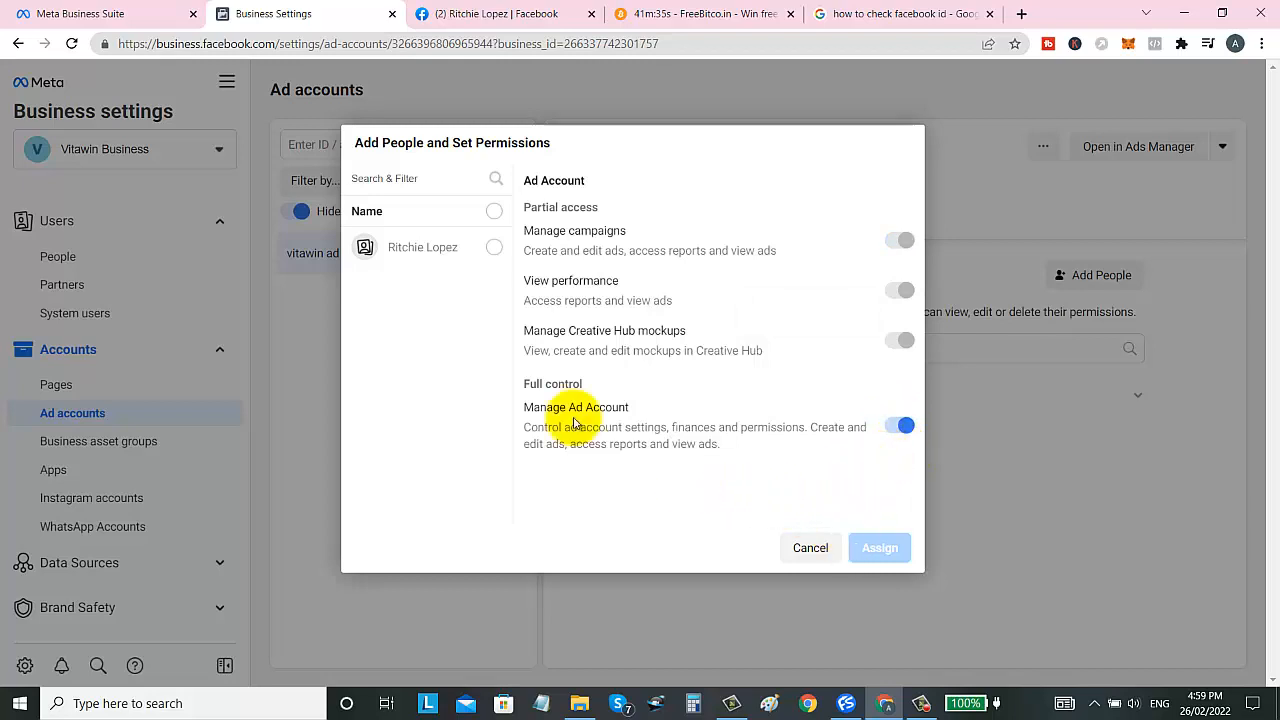
pyautogui.click(493, 249)
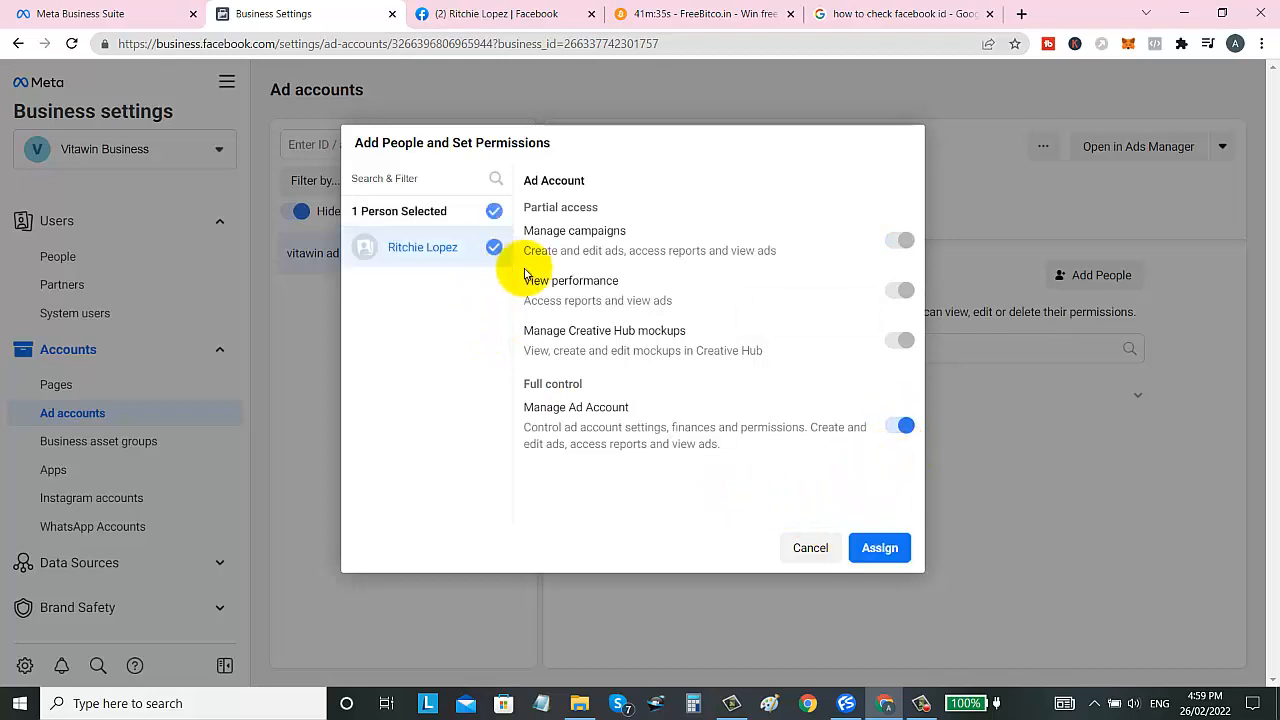
pyautogui.click(876, 550)
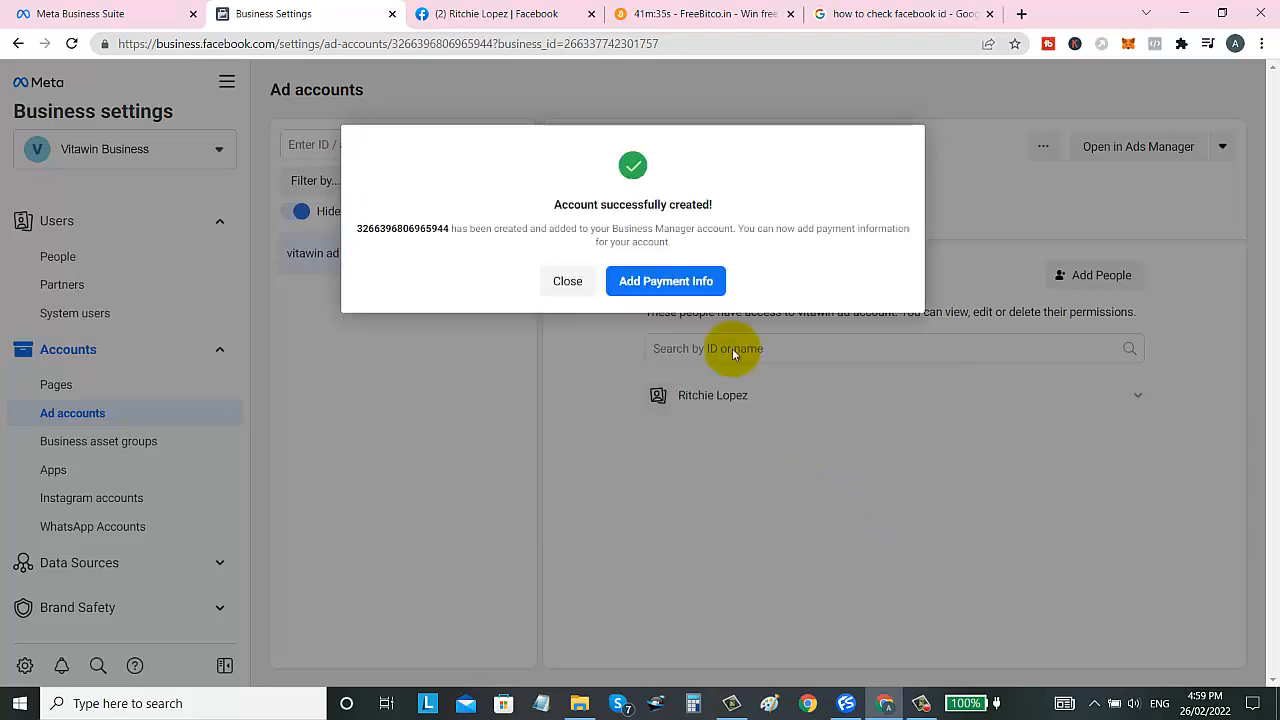
# Save the billing location as Philippines with Philippine Peso and Manila Time, view the debit or credit card form, and close it without adding a card.
pyautogui.click(641, 285)
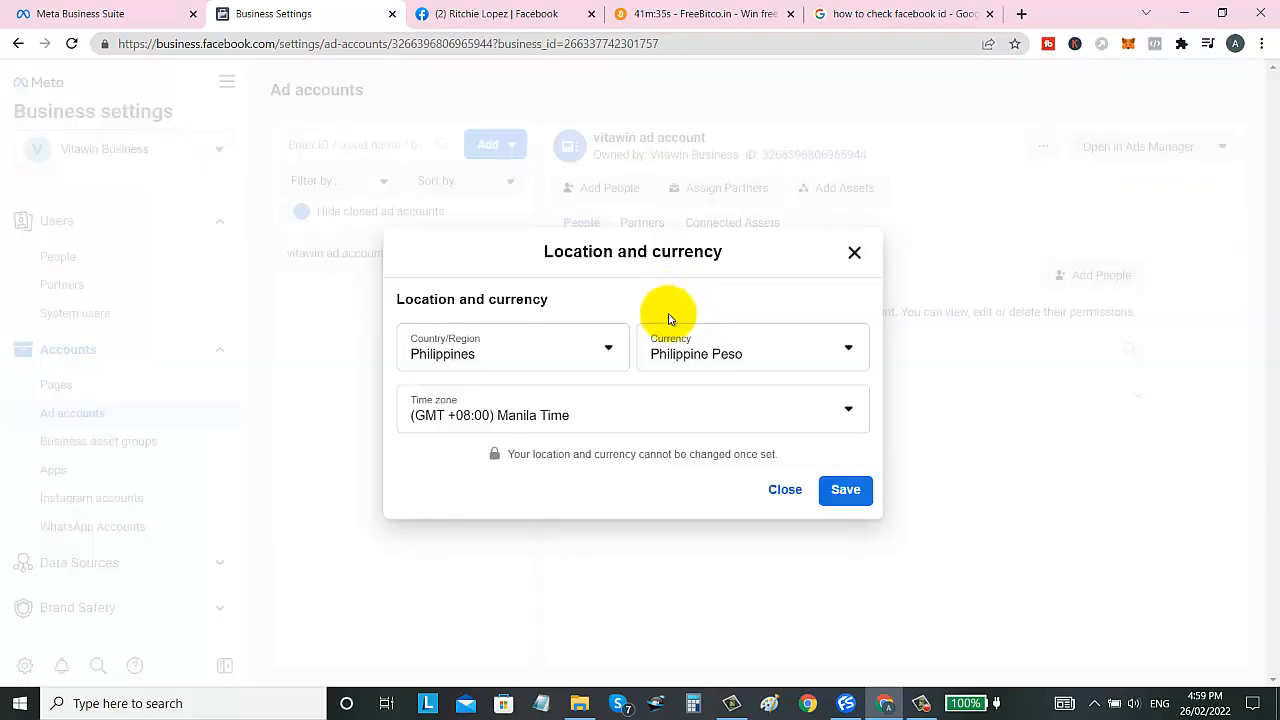
pyautogui.click(847, 492)
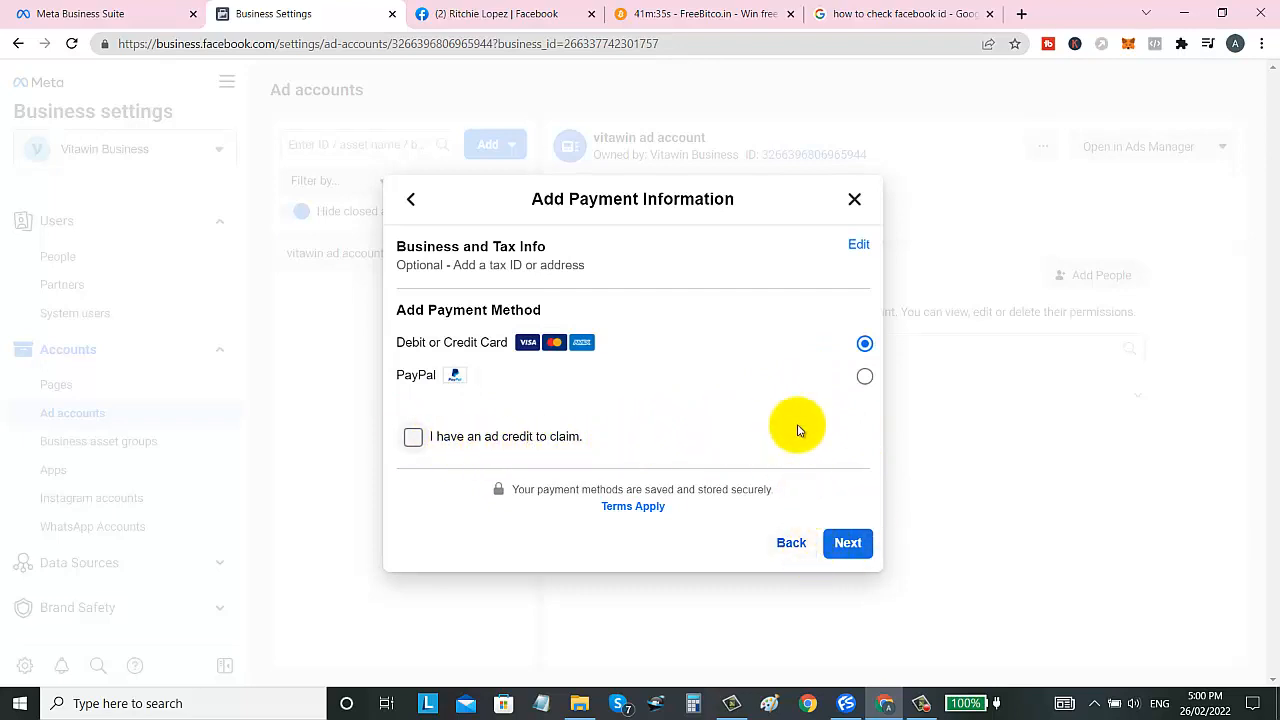
pyautogui.click(855, 558)
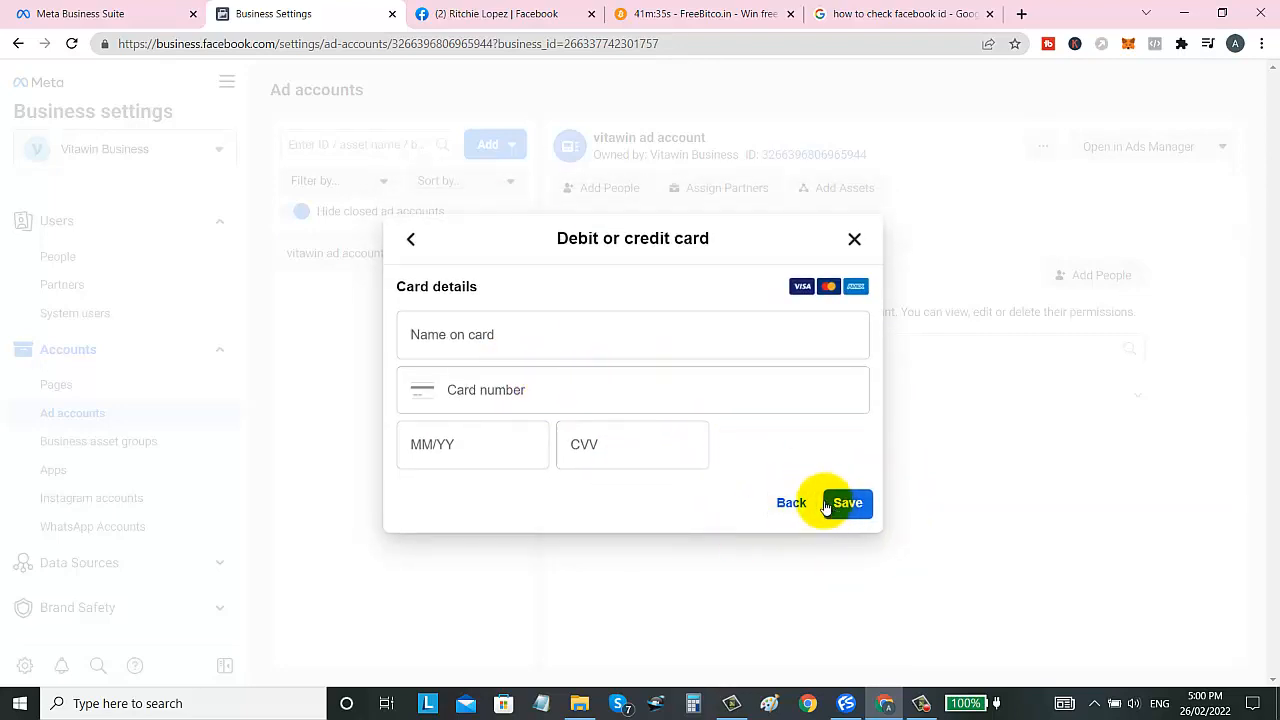
pyautogui.click(855, 240)
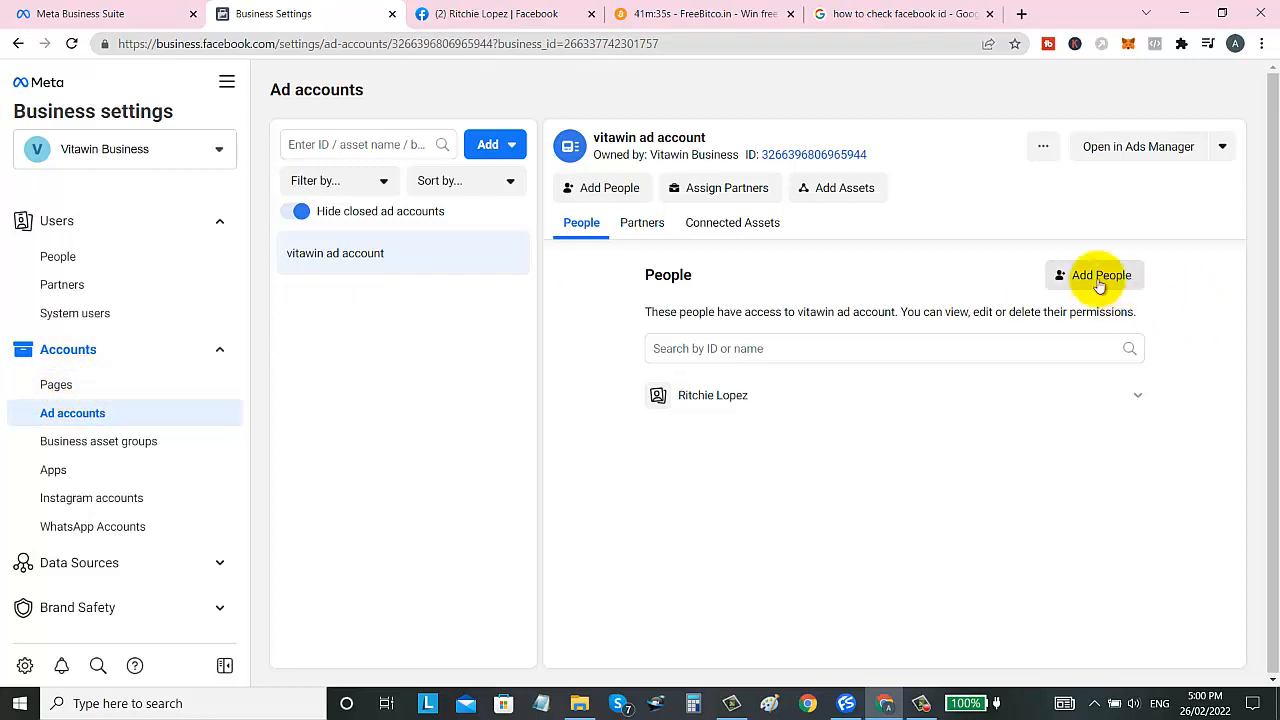
# Return to the Pages settings and look through the remaining Business settings categories, from Data Sources to Setup guide.
pyautogui.click(118, 387)
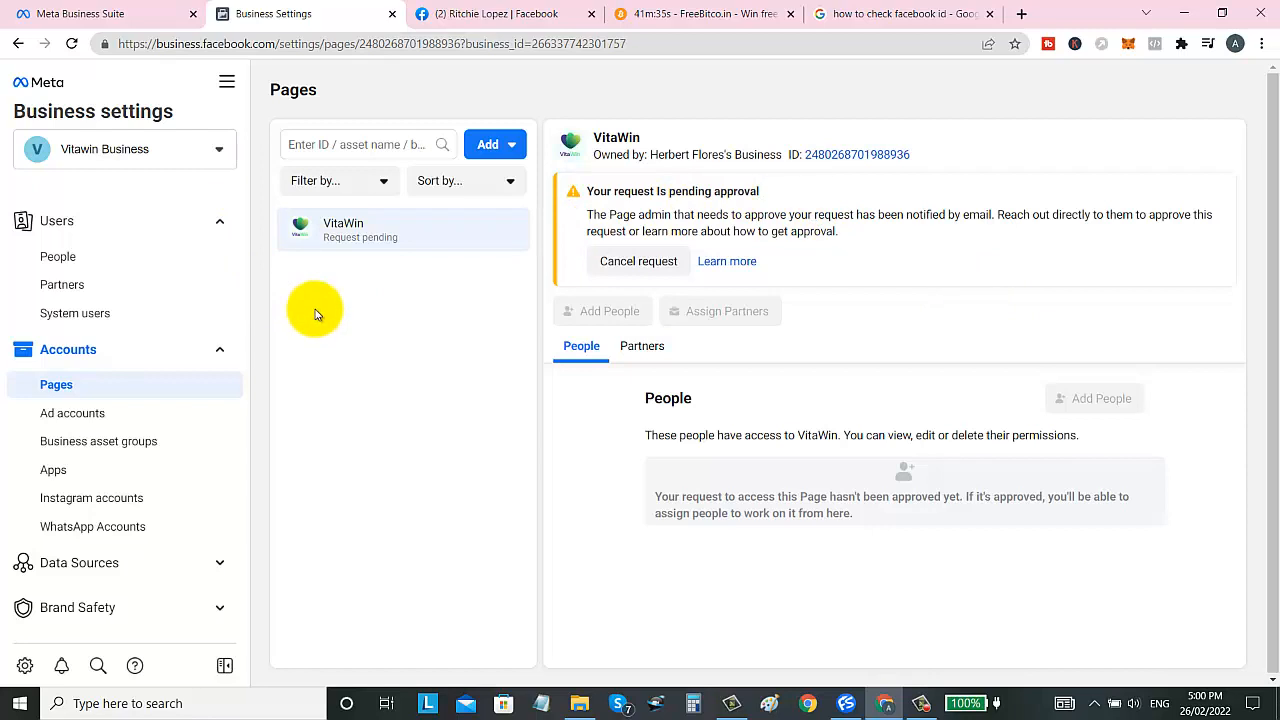
pyautogui.scroll(-2, 240, 285)
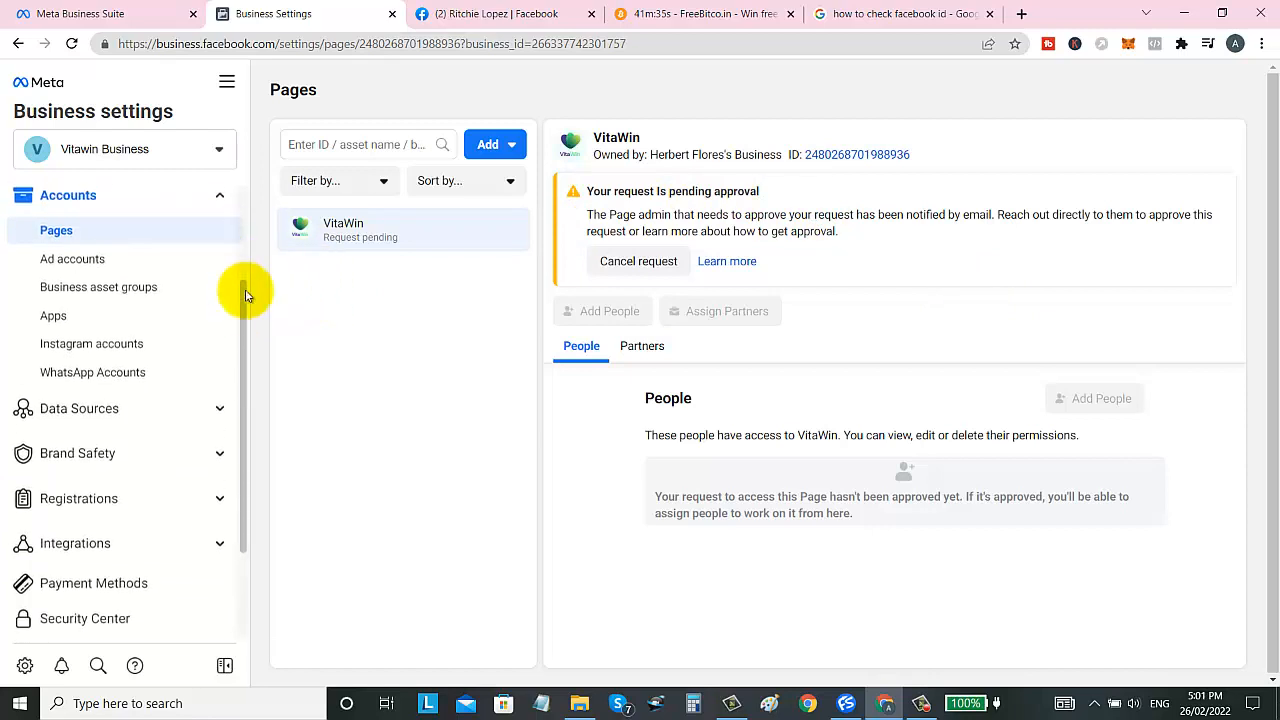
pyautogui.scroll(1, 234, 477)
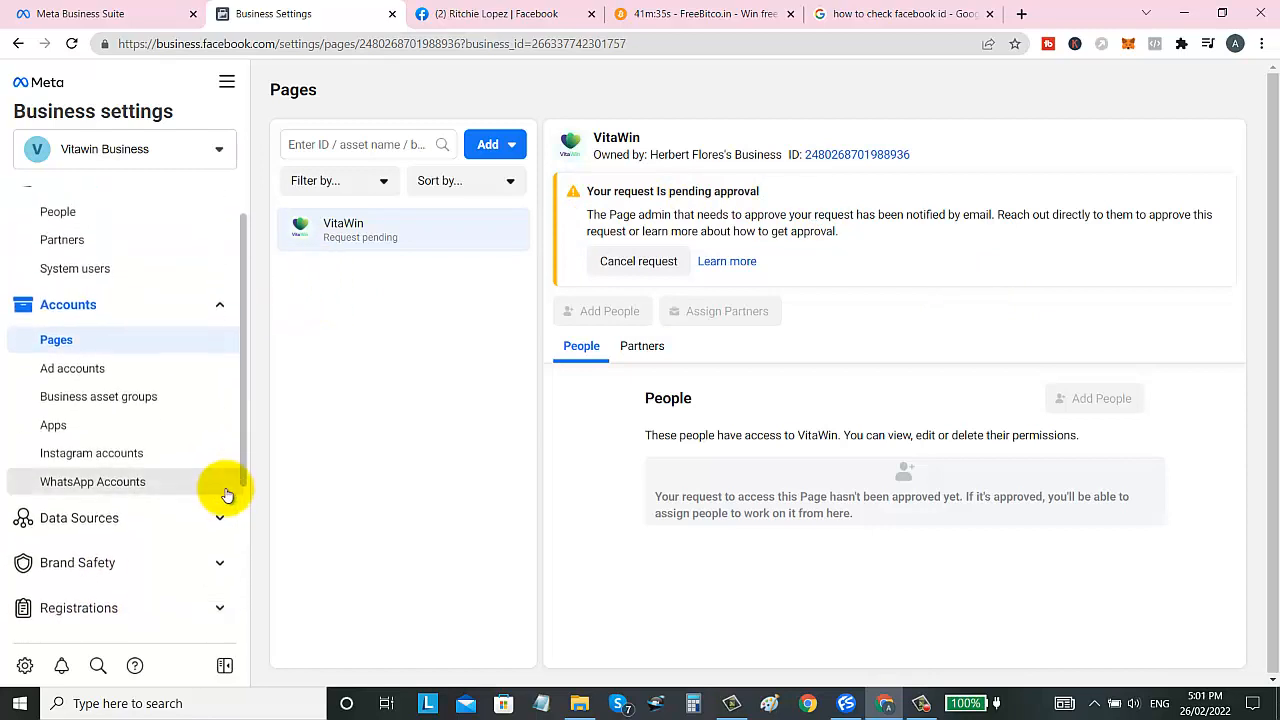
pyautogui.scroll(-2, 223, 491)
pyautogui.scroll(-1, 236, 480)
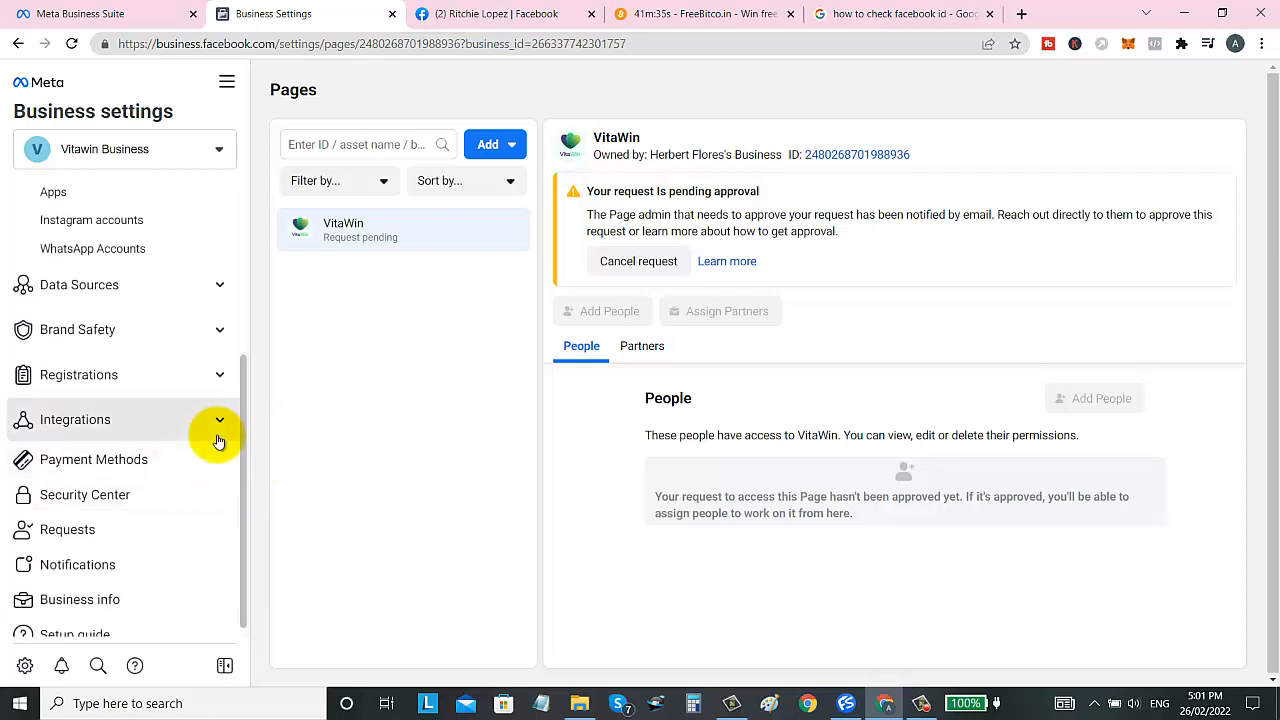
pyautogui.scroll(-1, 190, 500)
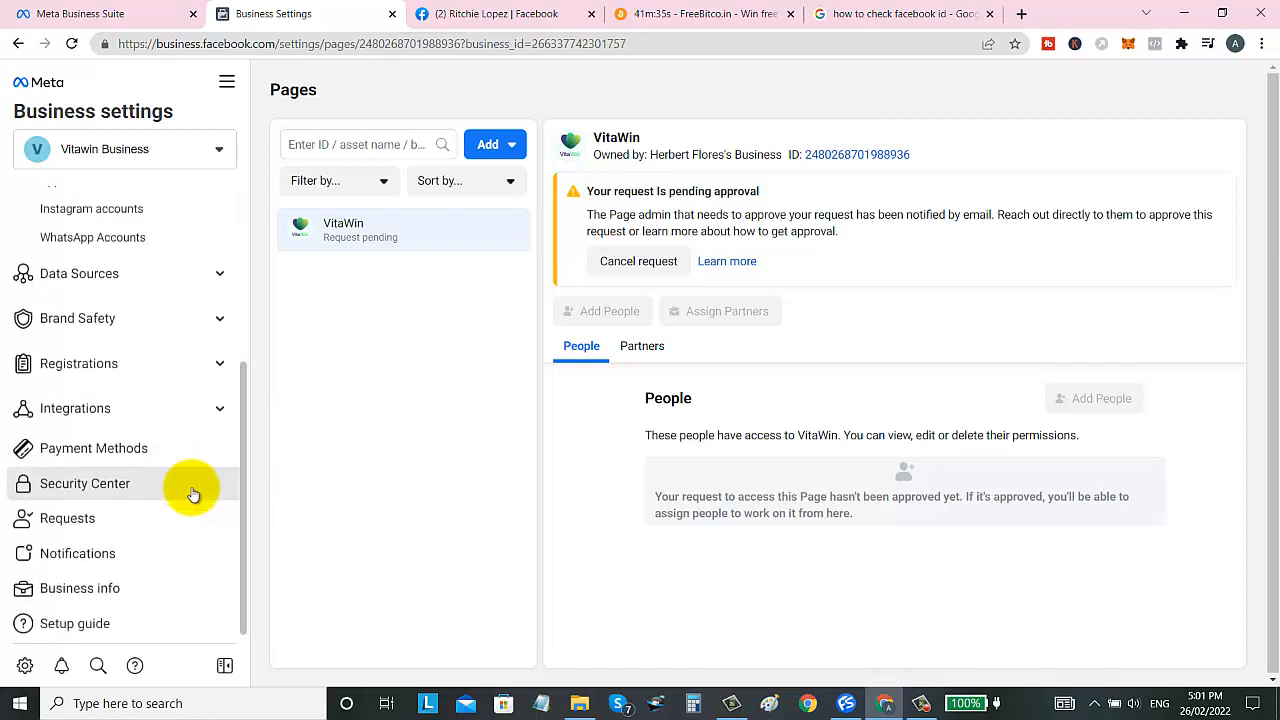